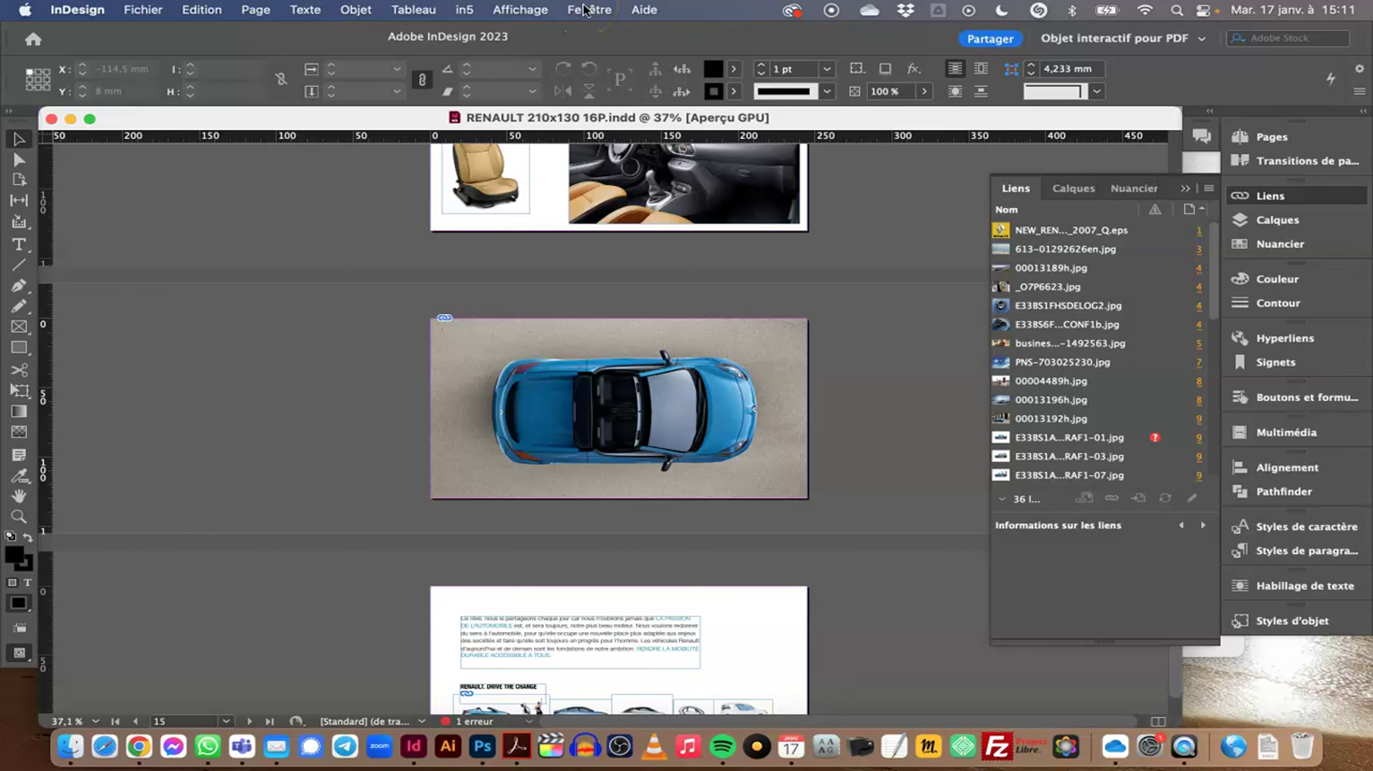
# - Open the Contrôle en amont panel, place it clear of the page, and adjust its size
pyautogui.click(584, 10)
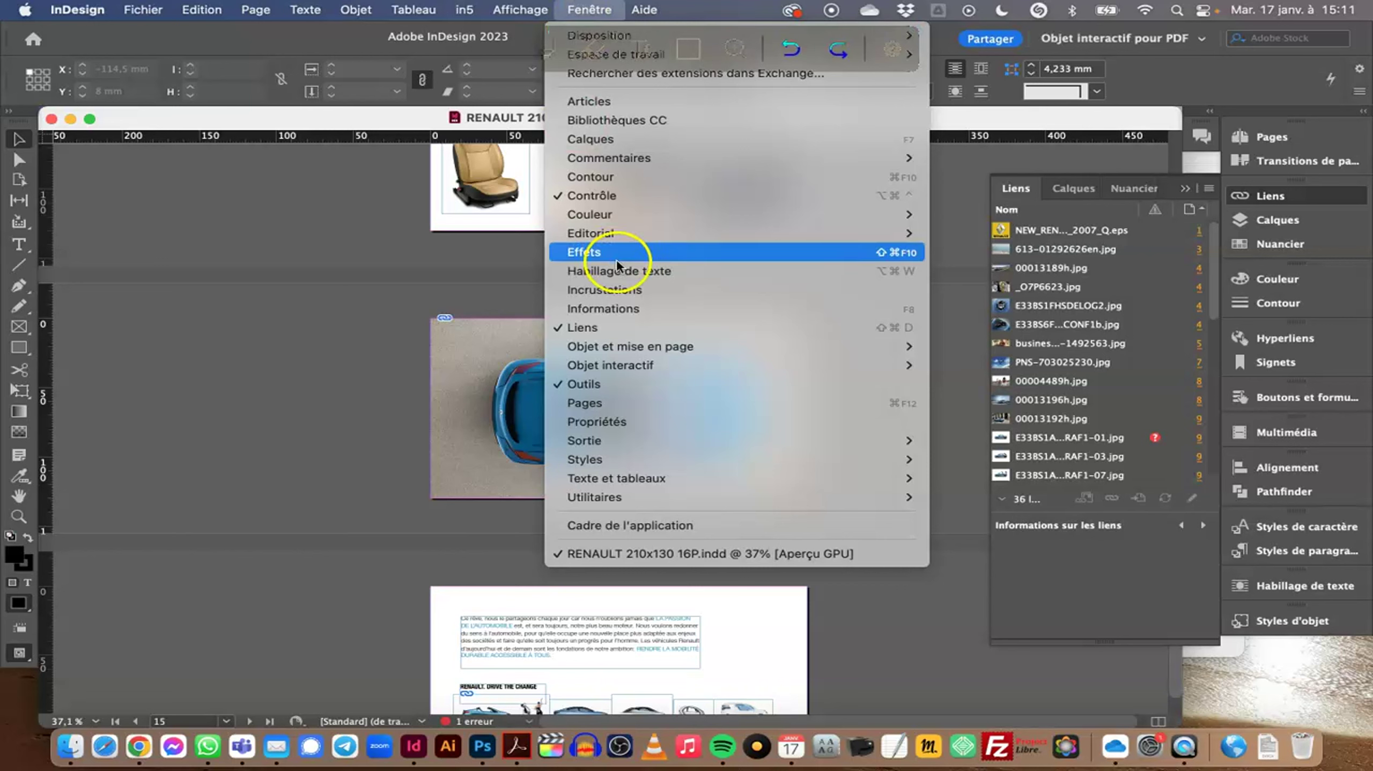
pyautogui.moveTo(624, 452)
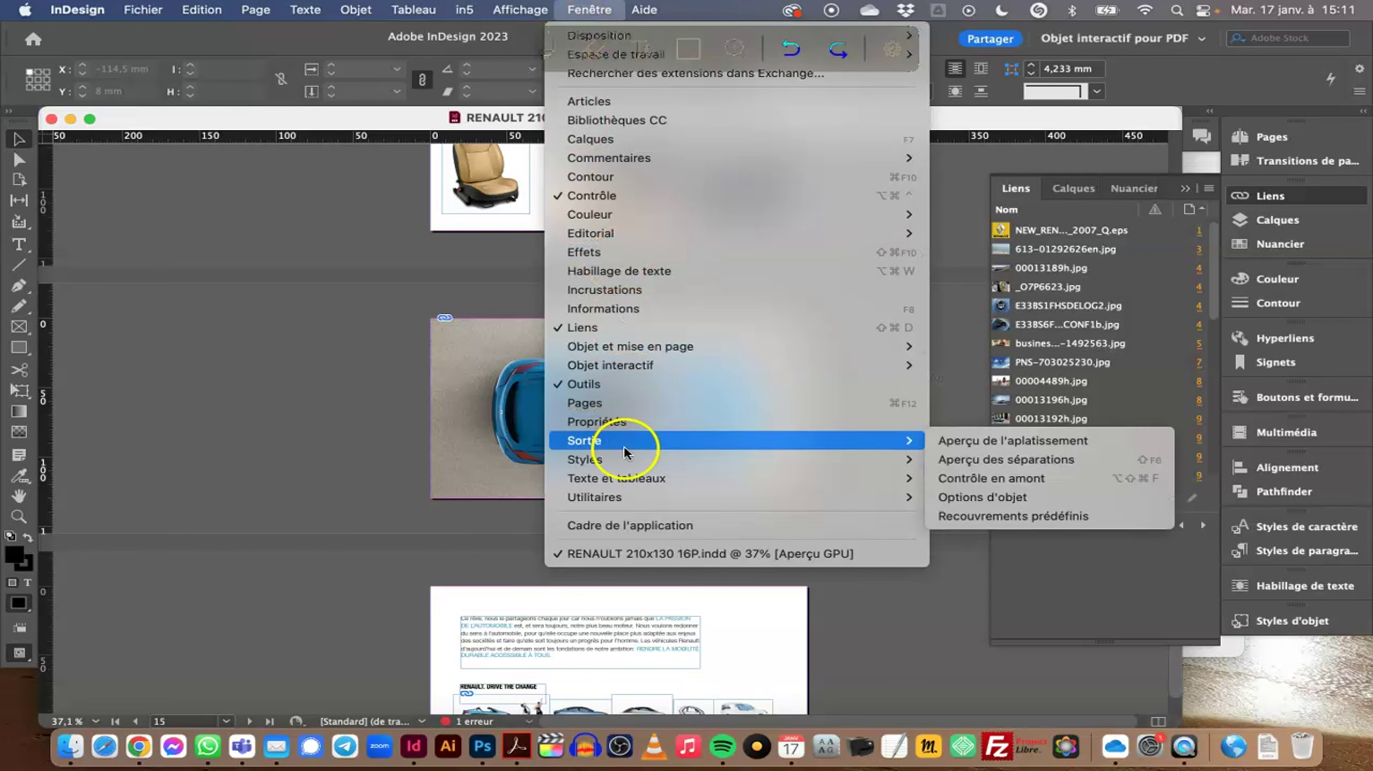
pyautogui.click(1015, 480)
pyautogui.moveTo(676, 260); pyautogui.dragTo(224, 239)
pyautogui.moveTo(296, 538); pyautogui.dragTo(248, 594)
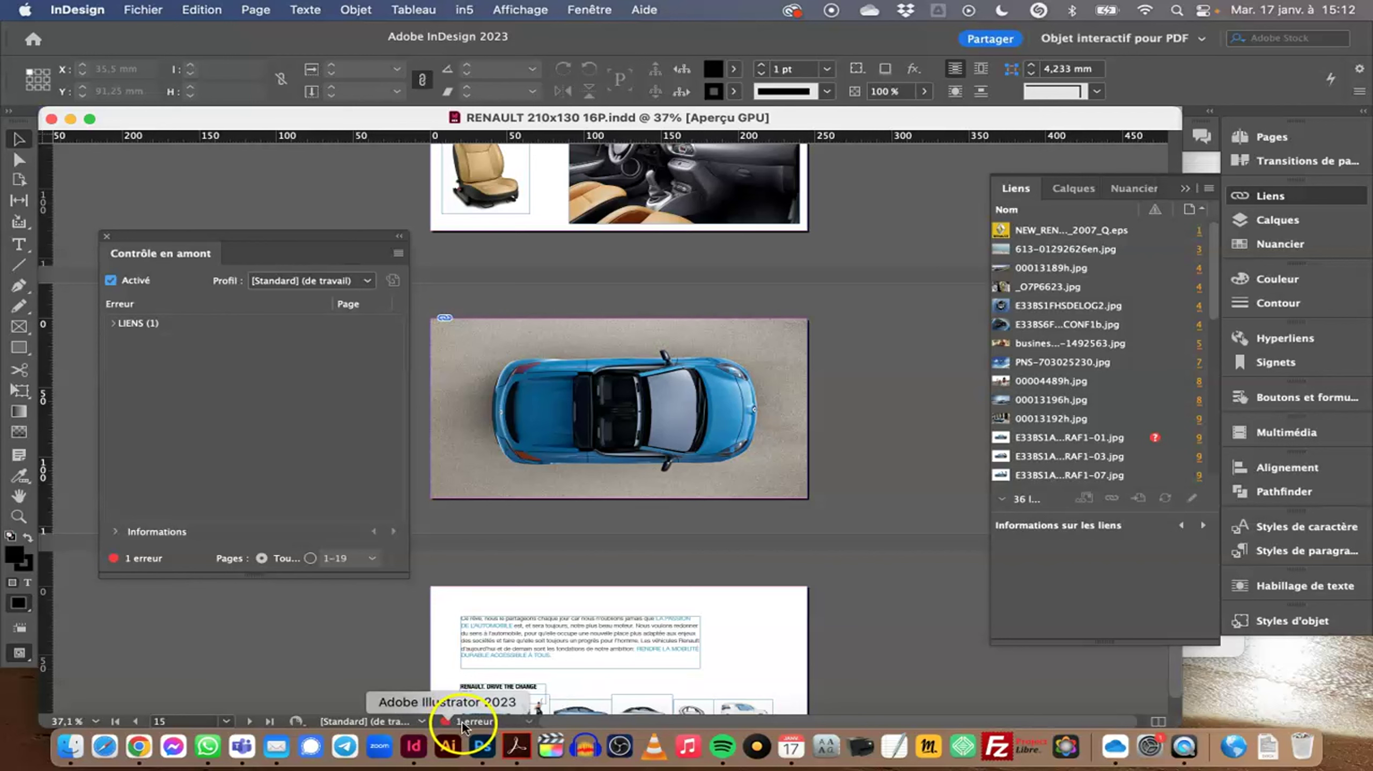
pyautogui.click(532, 721)
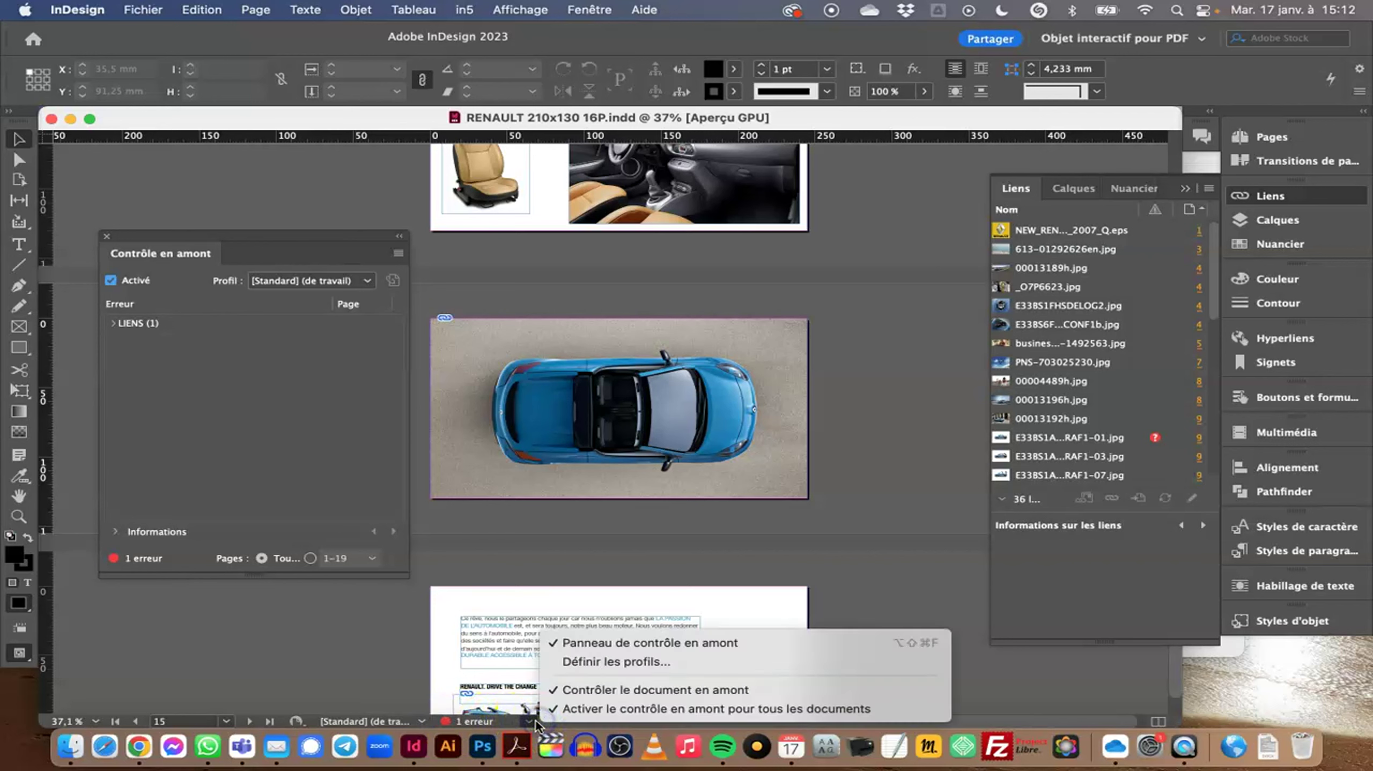
pyautogui.click(362, 646)
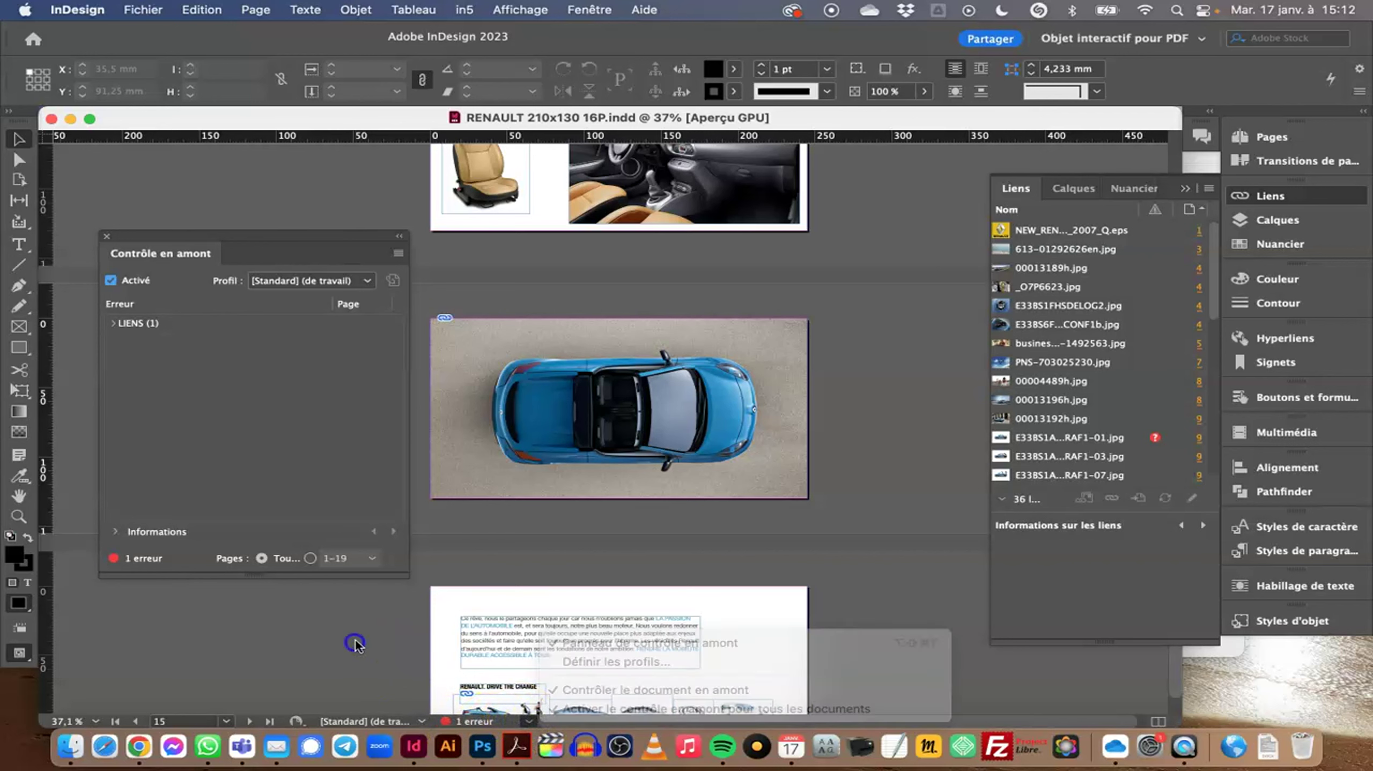
pyautogui.click(1116, 441)
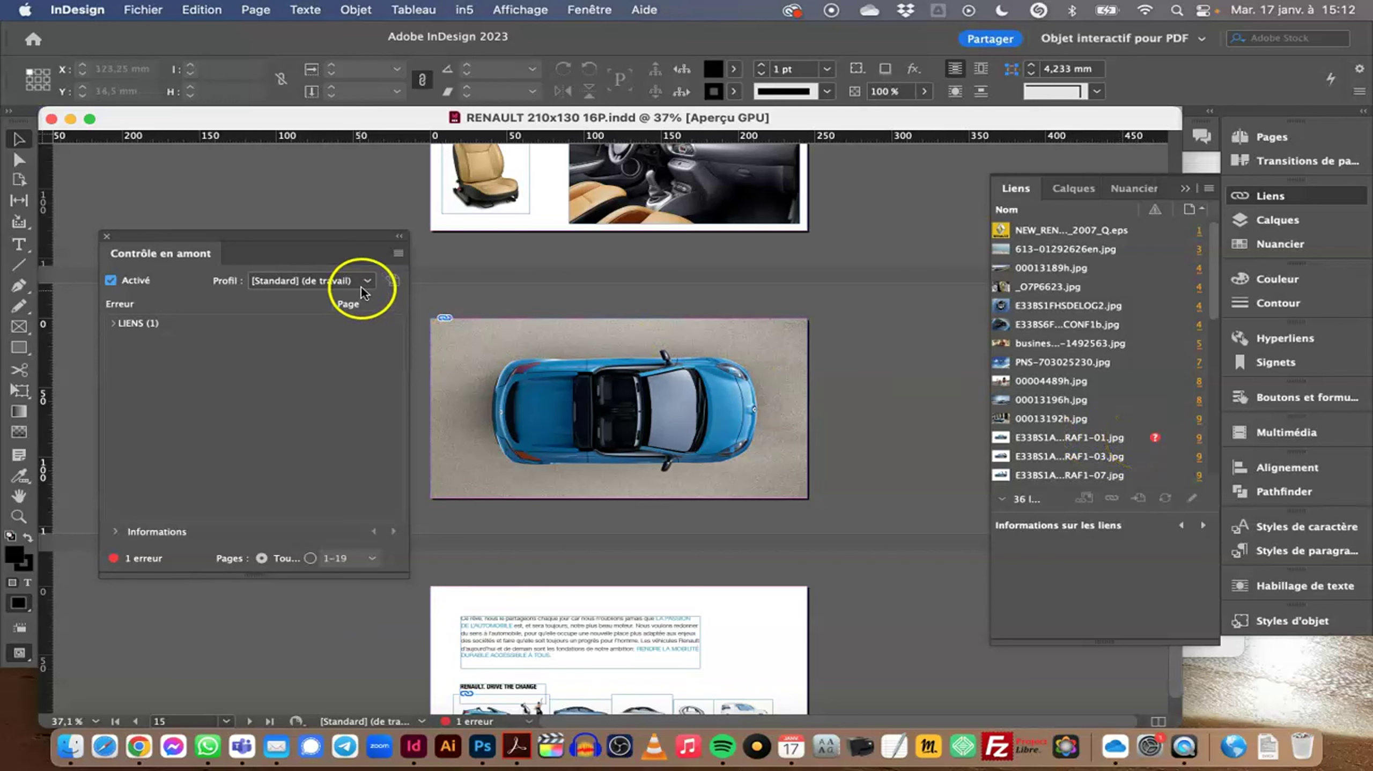
# - Open the preflight profile definitions and enable all LIENS checks in the Qualité images 250ppi minimum profile
pyautogui.moveTo(328, 238); pyautogui.dragTo(317, 228)
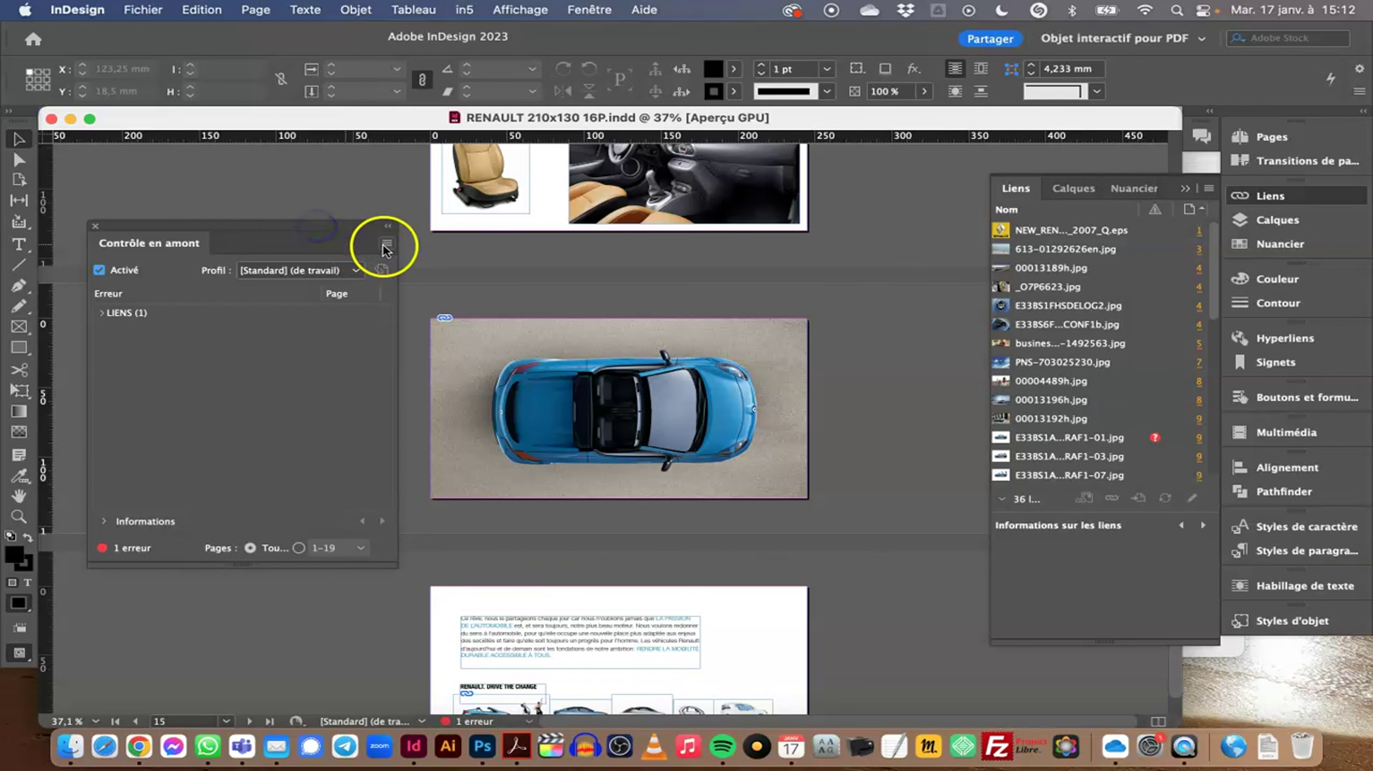
pyautogui.click(385, 243)
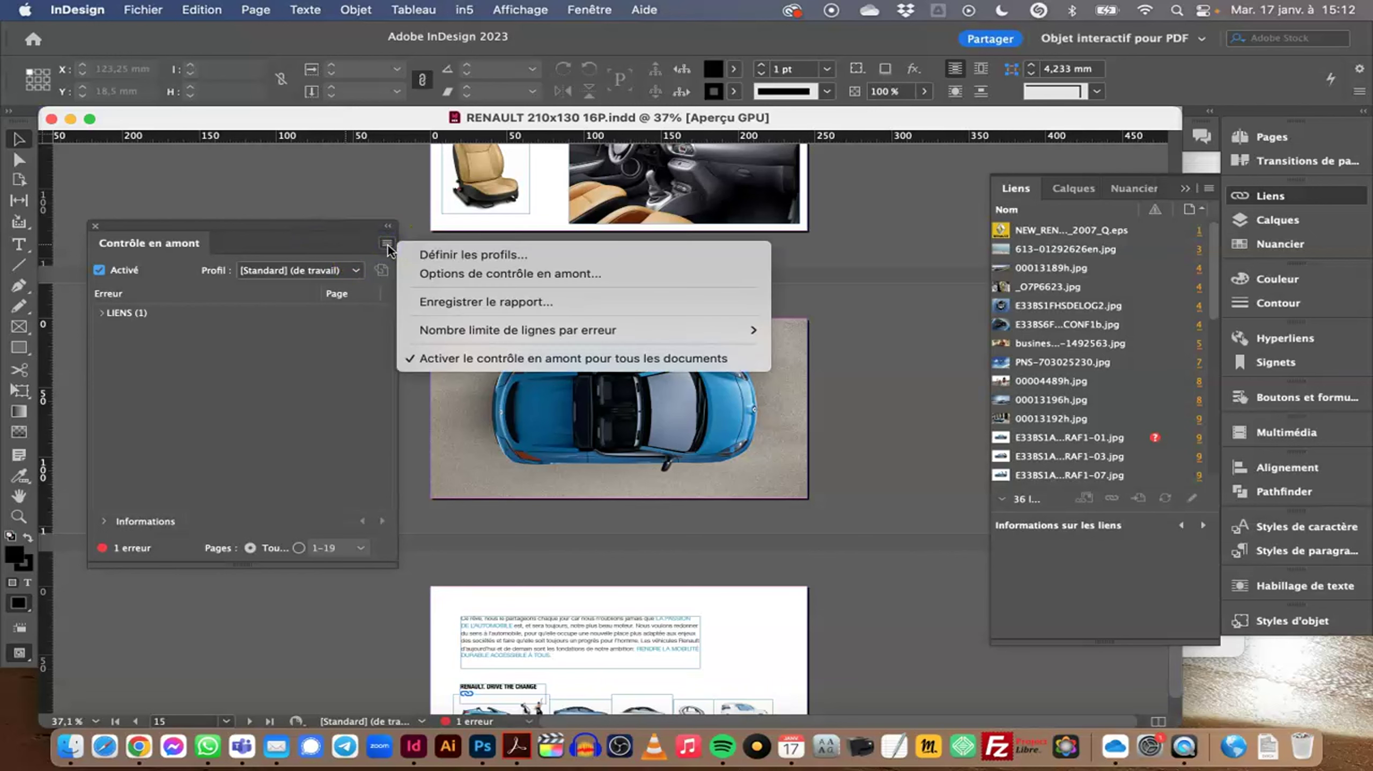
pyautogui.click(463, 250)
pyautogui.click(502, 334)
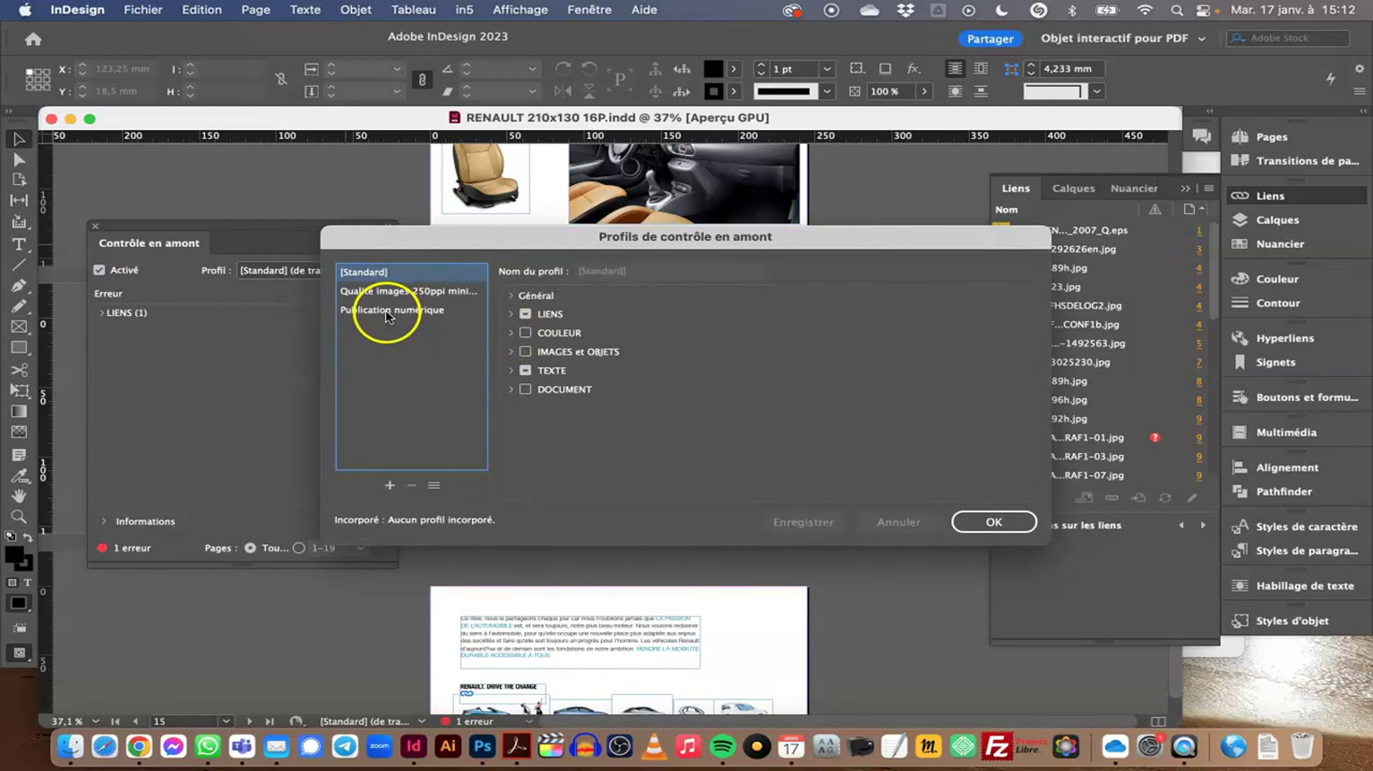
pyautogui.click(386, 292)
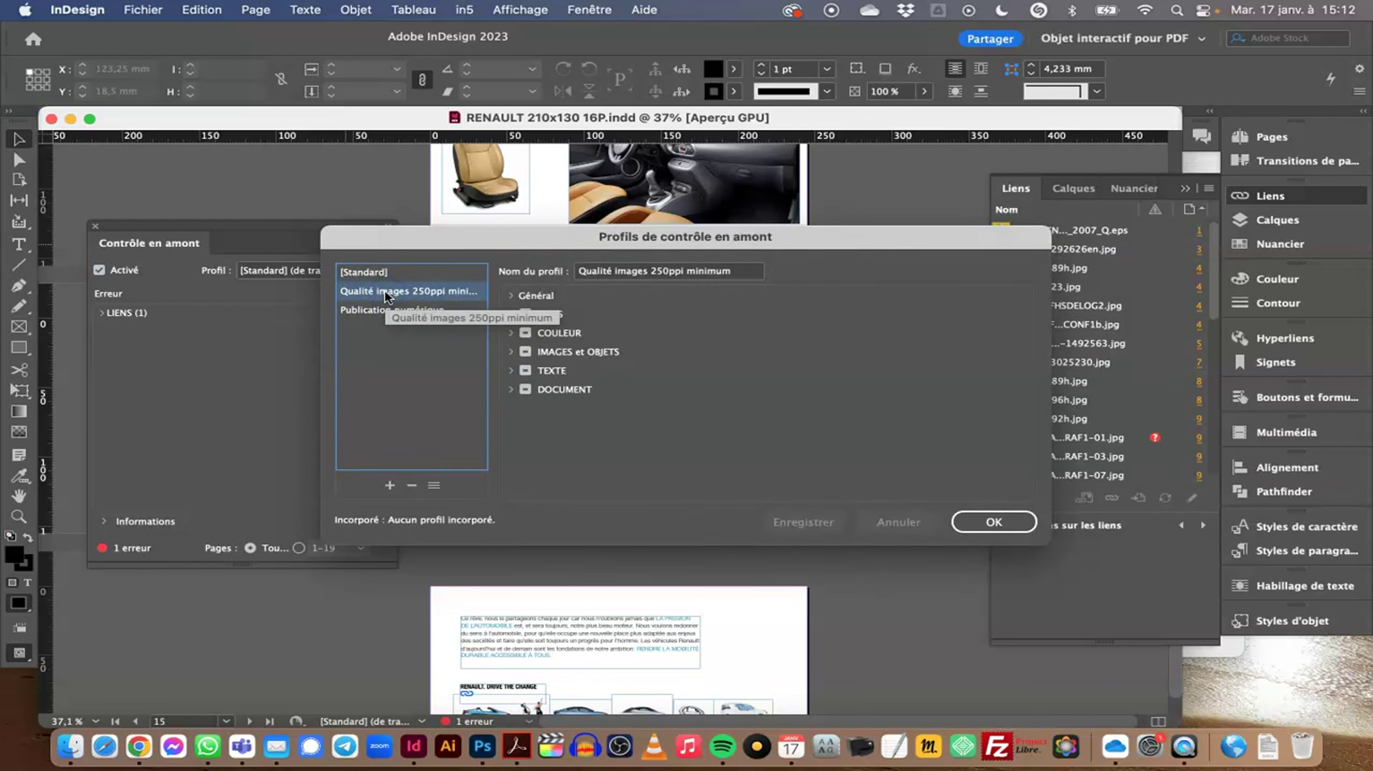
pyautogui.click(525, 313)
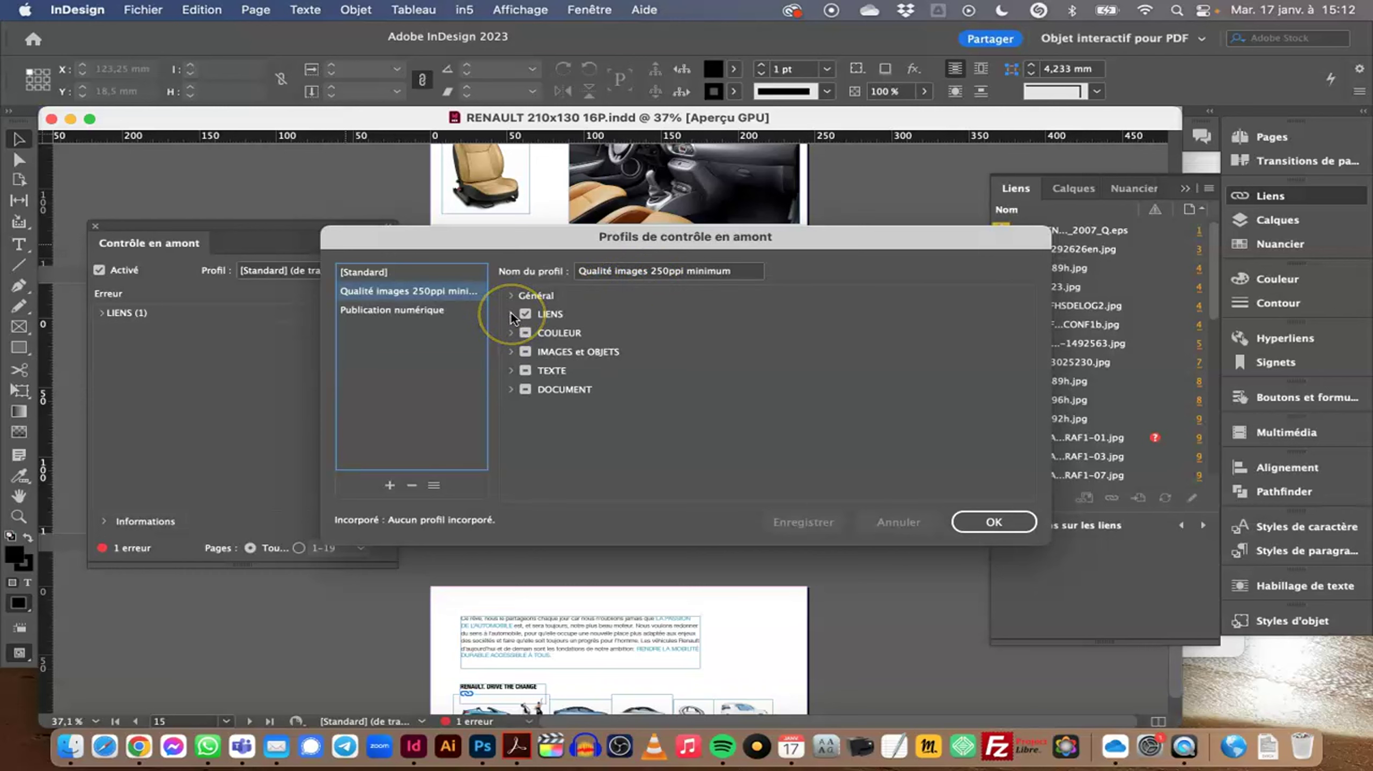
# - Create a new preflight profile based on the 250ppi one and name it Qualité images 200ppi minimum
pyautogui.click(390, 485)
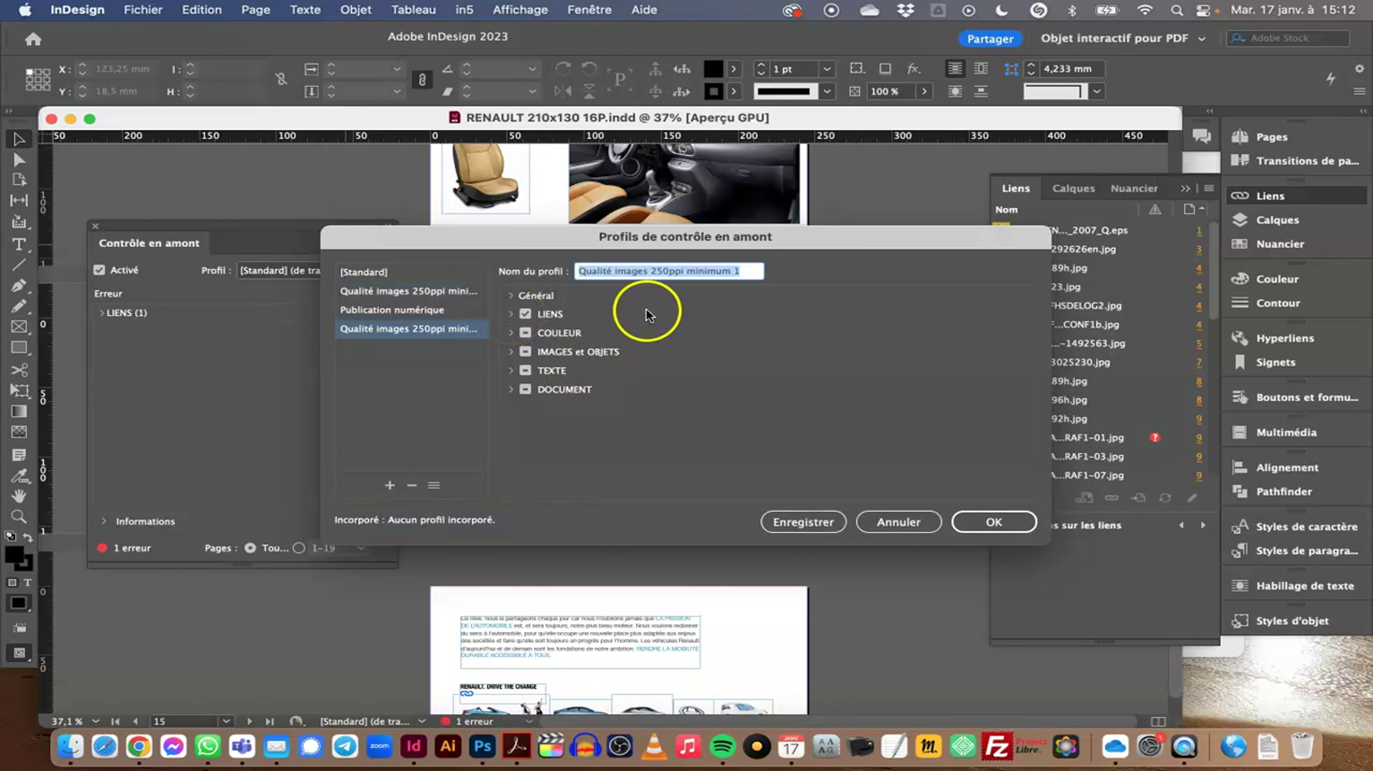
pyautogui.click(650, 272)
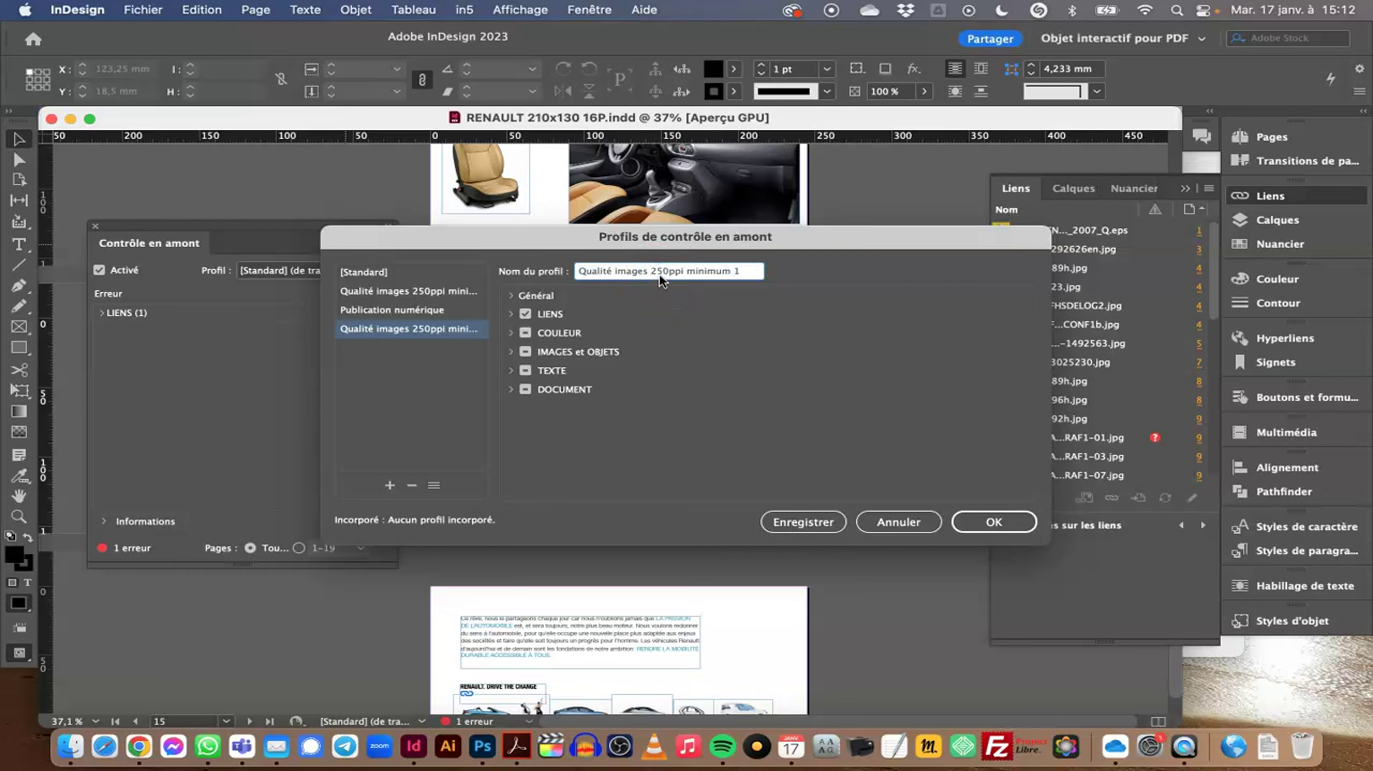
pyautogui.click(659, 271)
pyautogui.moveTo(734, 273); pyautogui.dragTo(803, 276)
pyautogui.press('BackSpace')
# - Examine the new profile's LIENS and COULEUR checks, including the colour spaces and modes that are not allowed
pyautogui.click(511, 313)
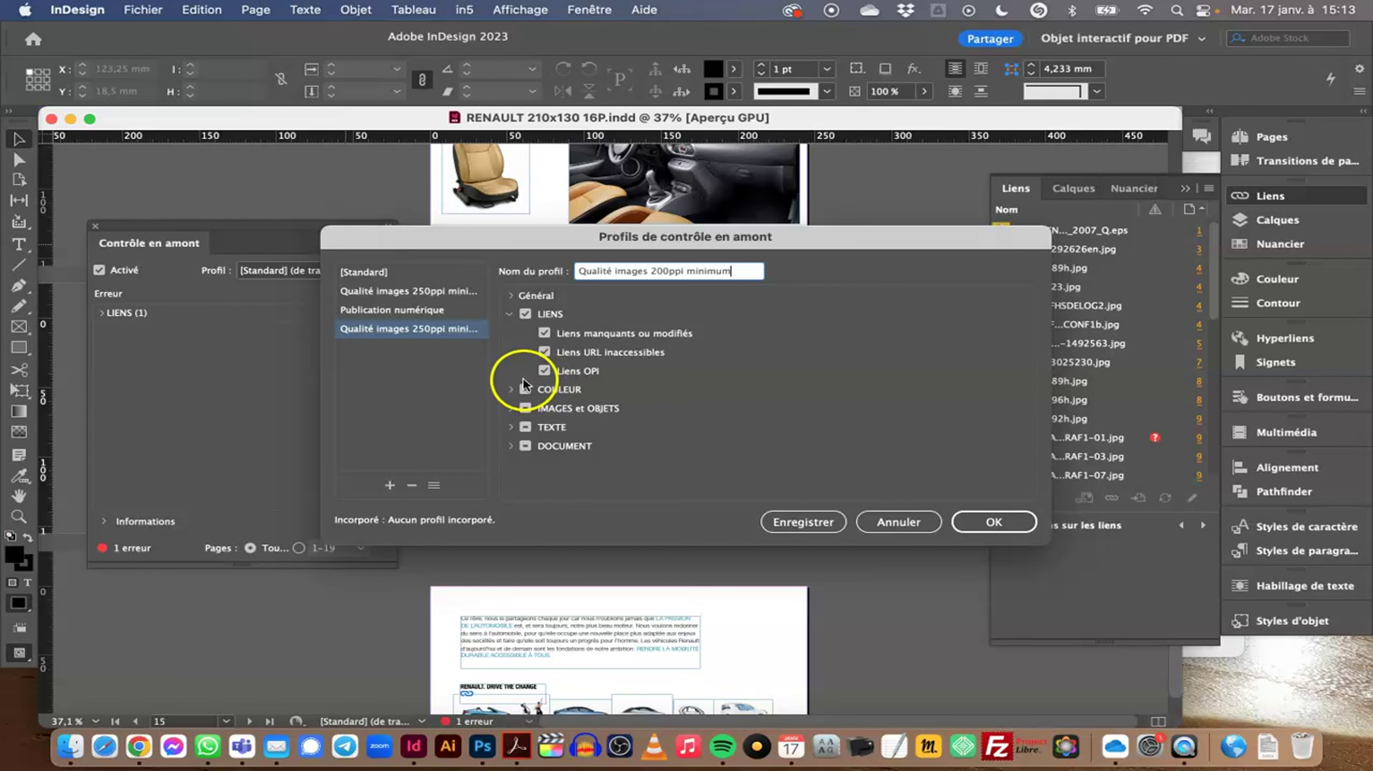
pyautogui.click(510, 409)
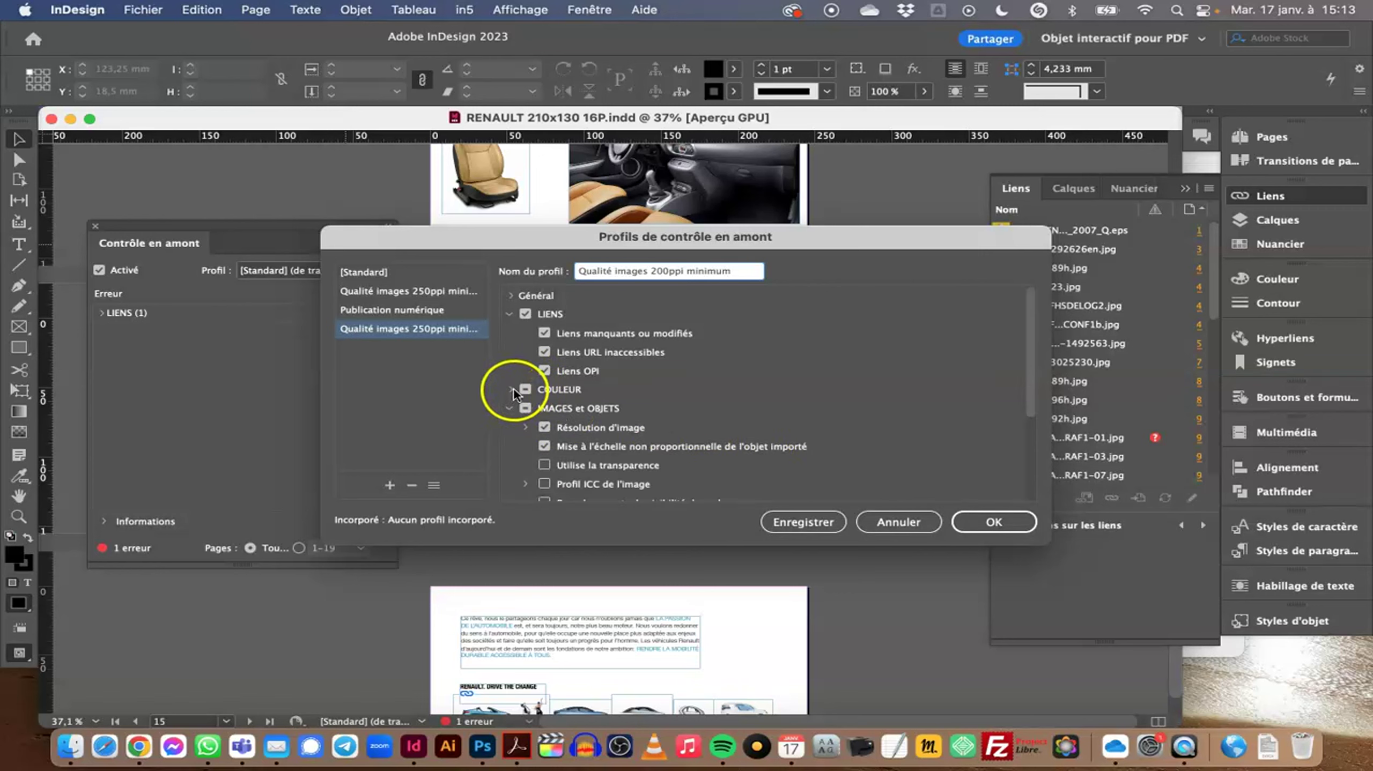
pyautogui.click(510, 389)
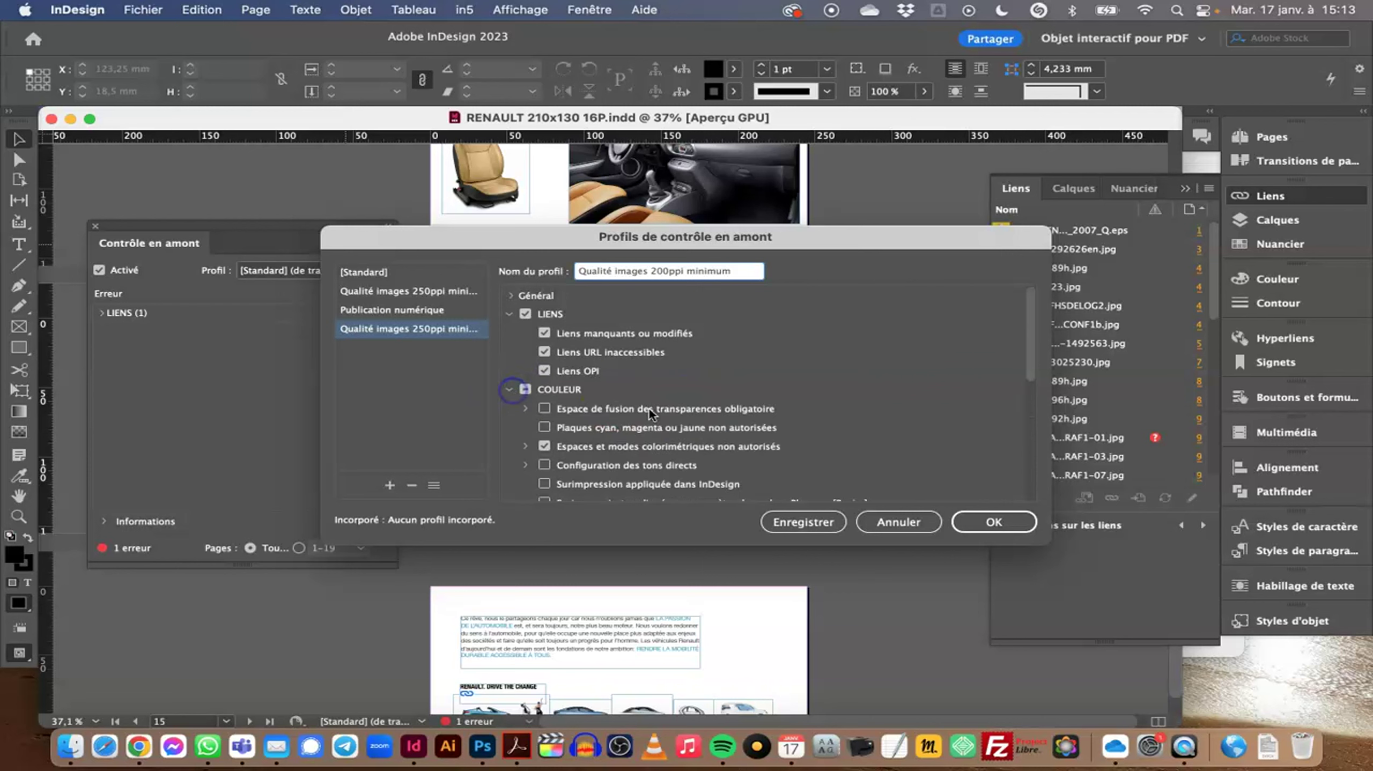
pyautogui.scroll(-1, 859, 423)
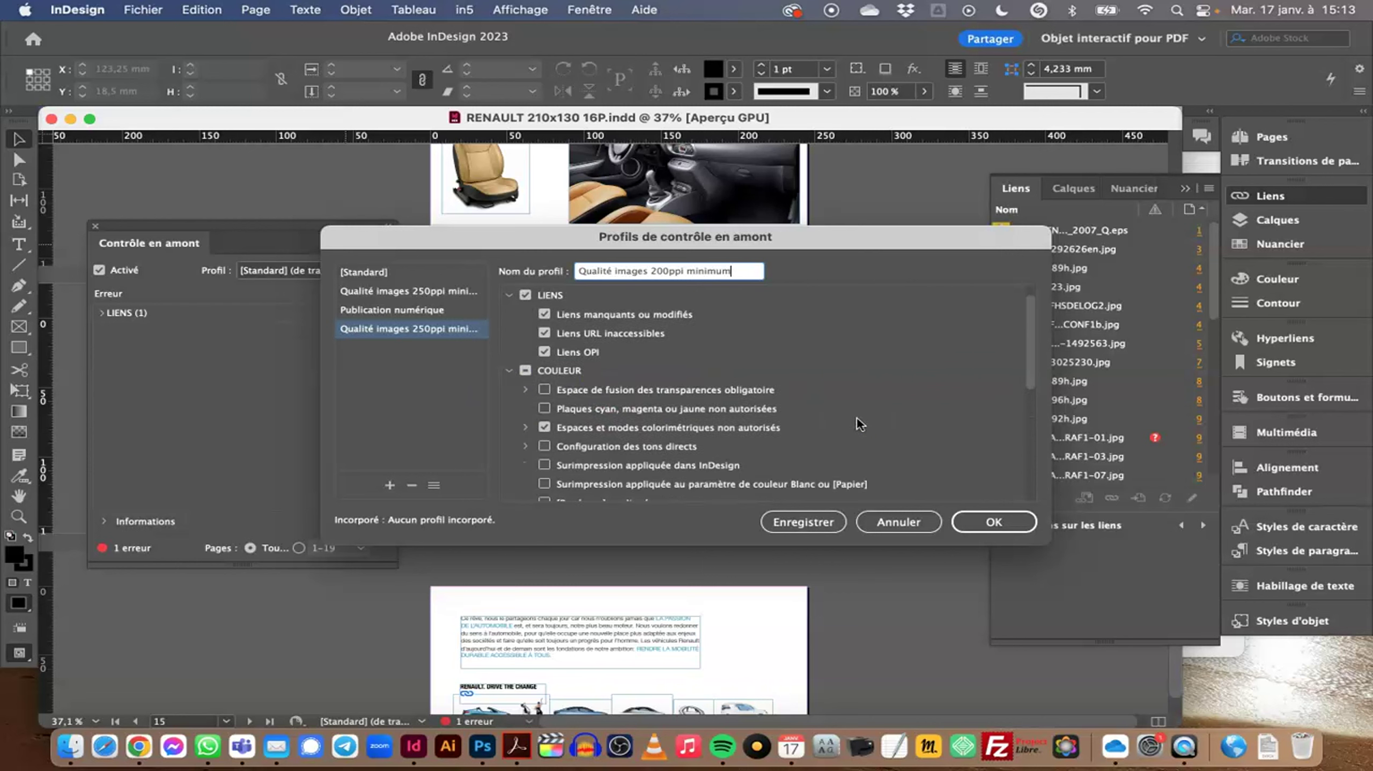
pyautogui.click(840, 435)
pyautogui.click(525, 428)
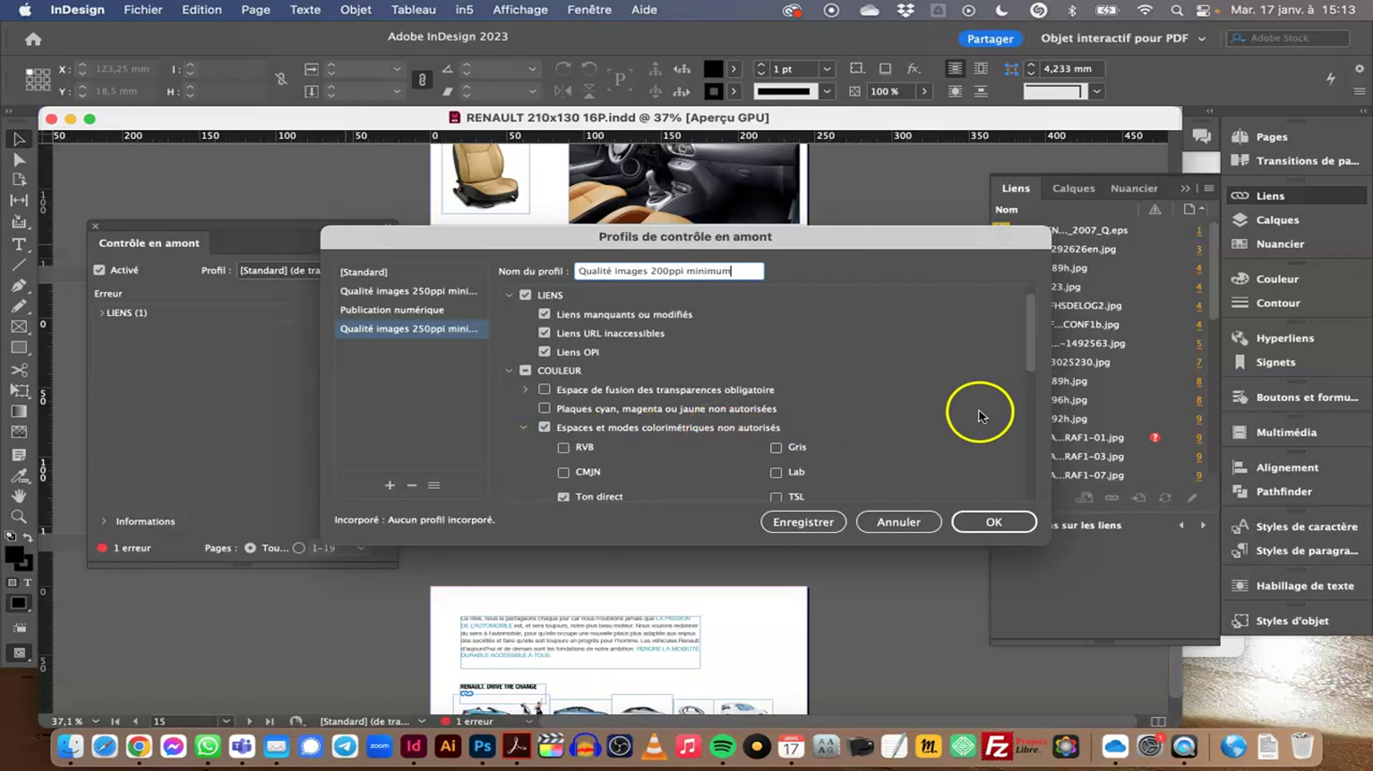
pyautogui.scroll(-2, 1027, 371)
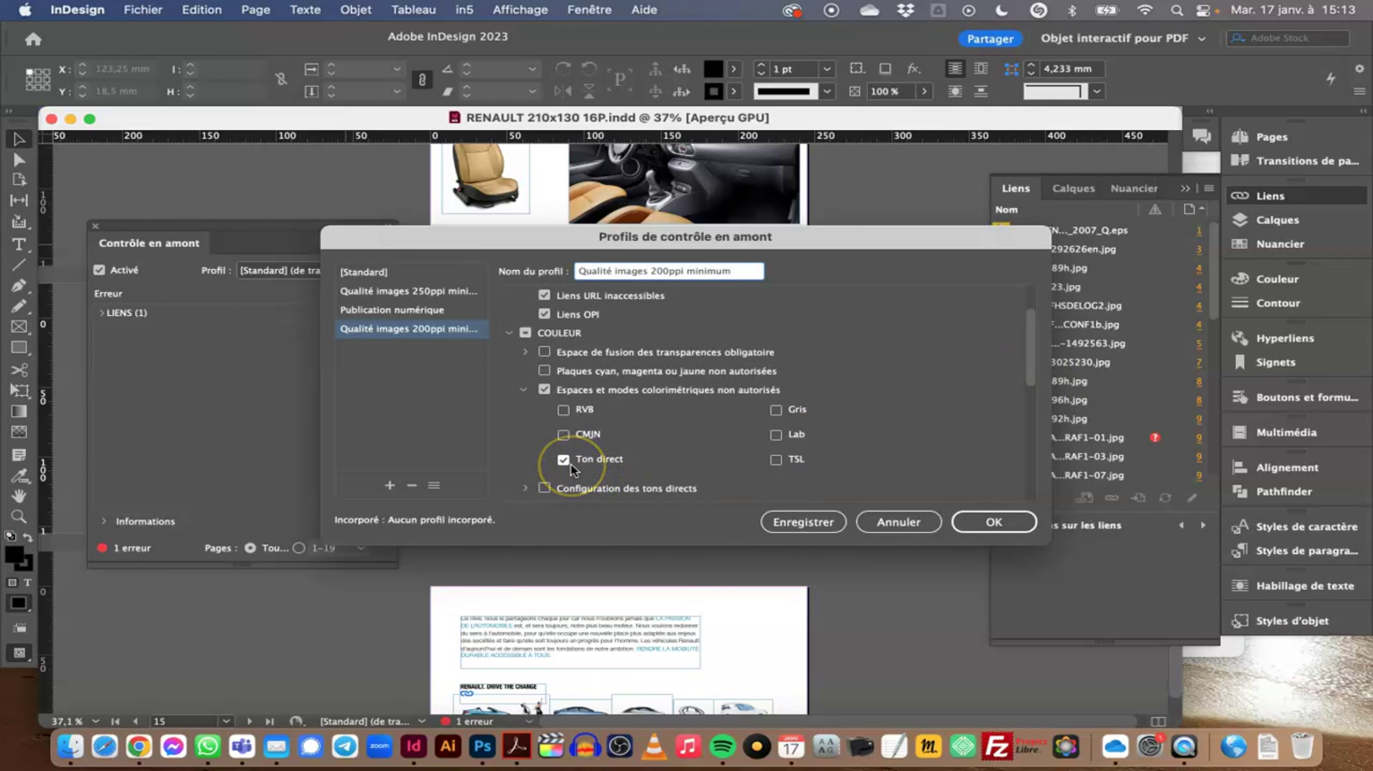
# - Set the minimum image resolution to 200 for both colour and grayscale images under IMAGES et OBJETS
pyautogui.moveTo(1025, 370); pyautogui.dragTo(1019, 452)
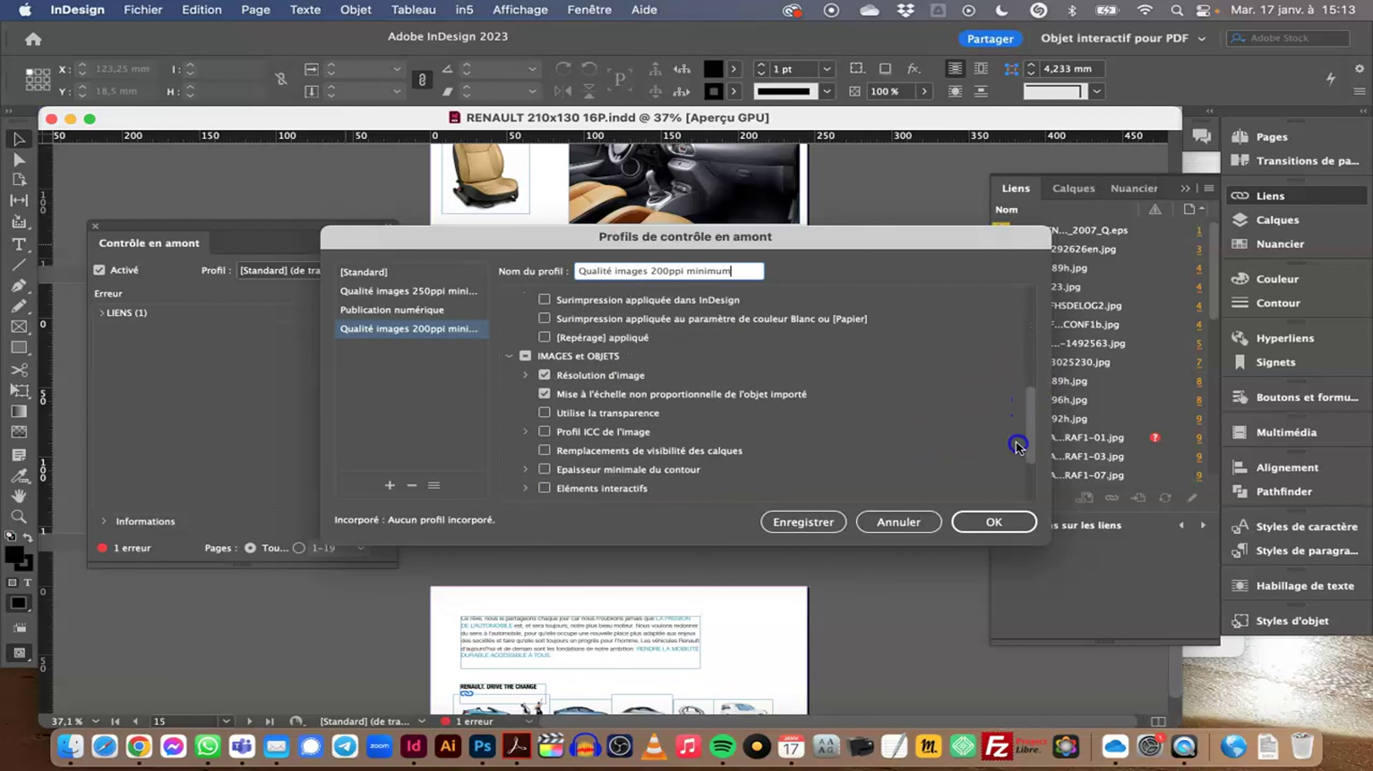
pyautogui.click(525, 374)
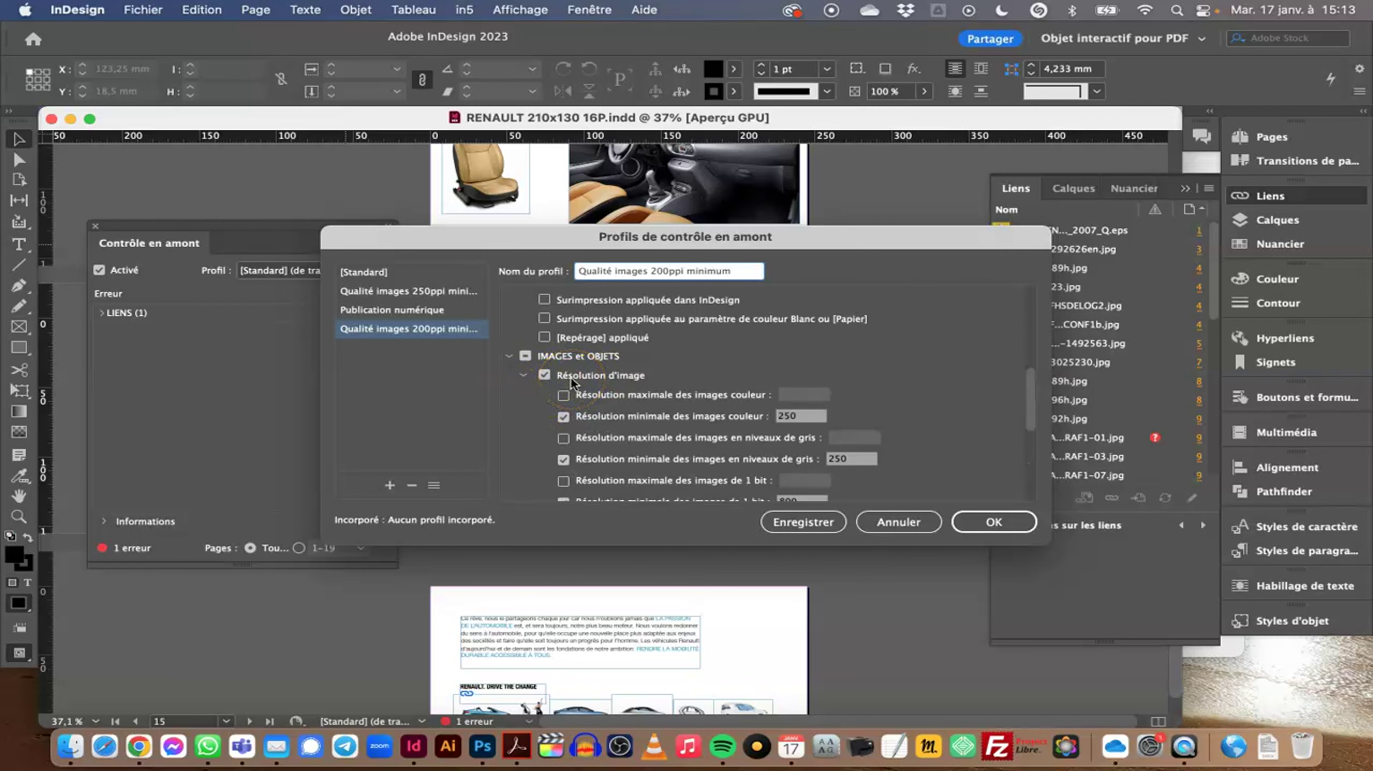
pyautogui.doubleClick(787, 416)
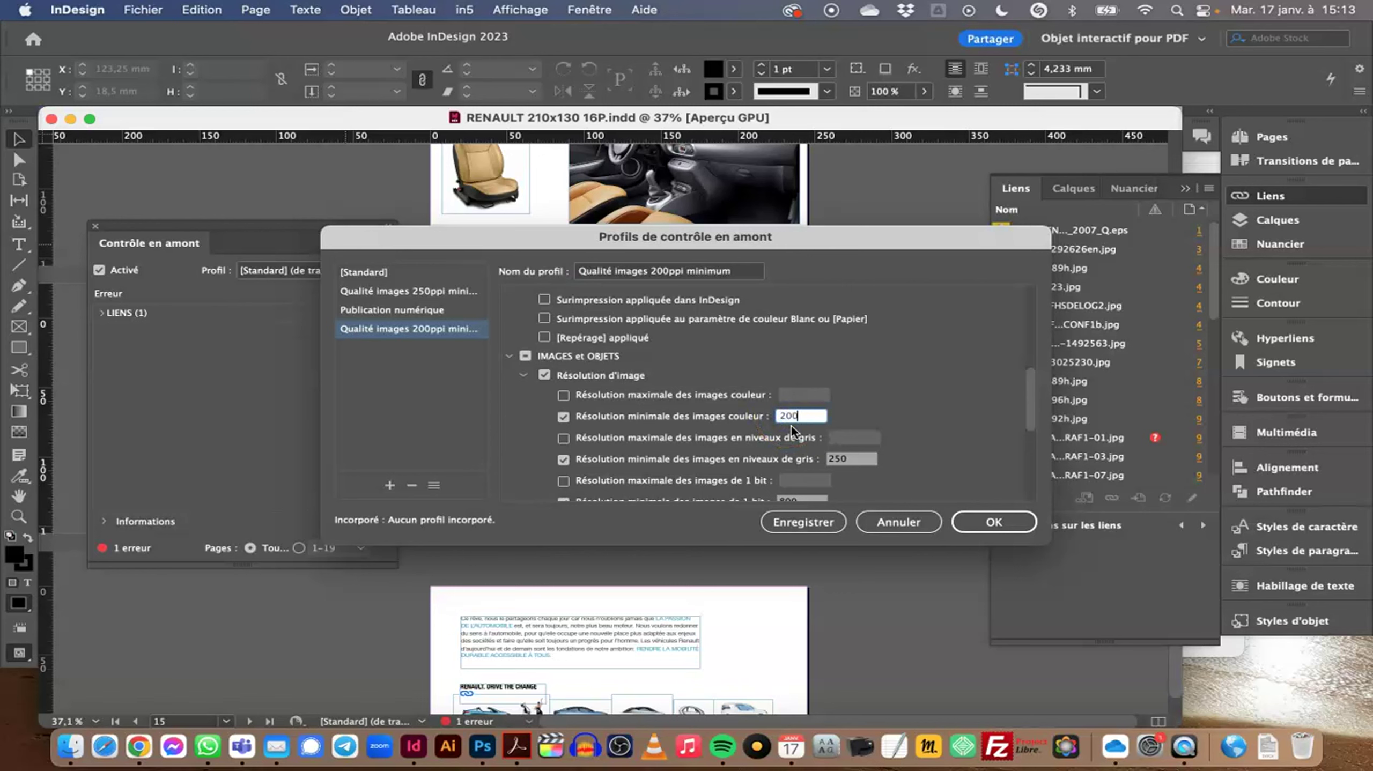
pyautogui.write('200')
pyautogui.doubleClick(851, 458)
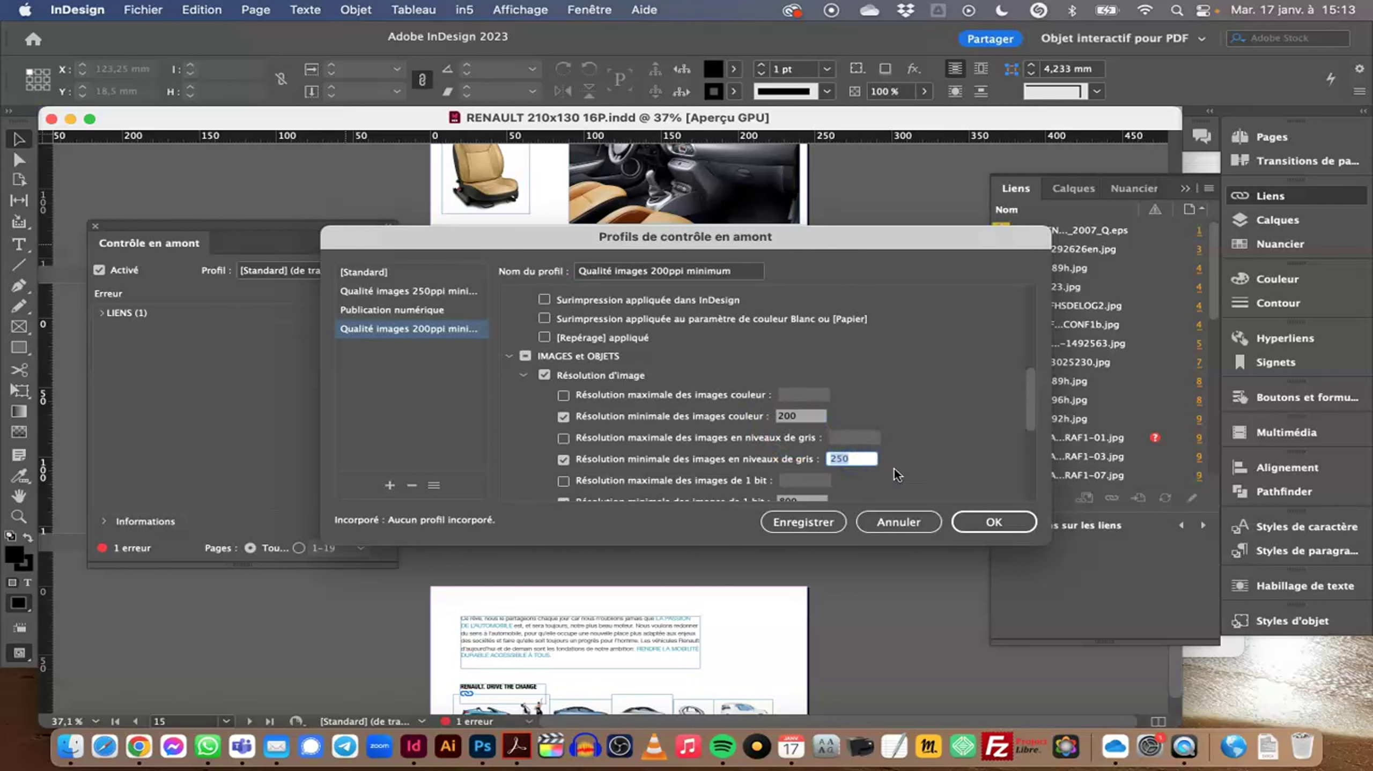
pyautogui.write('200')
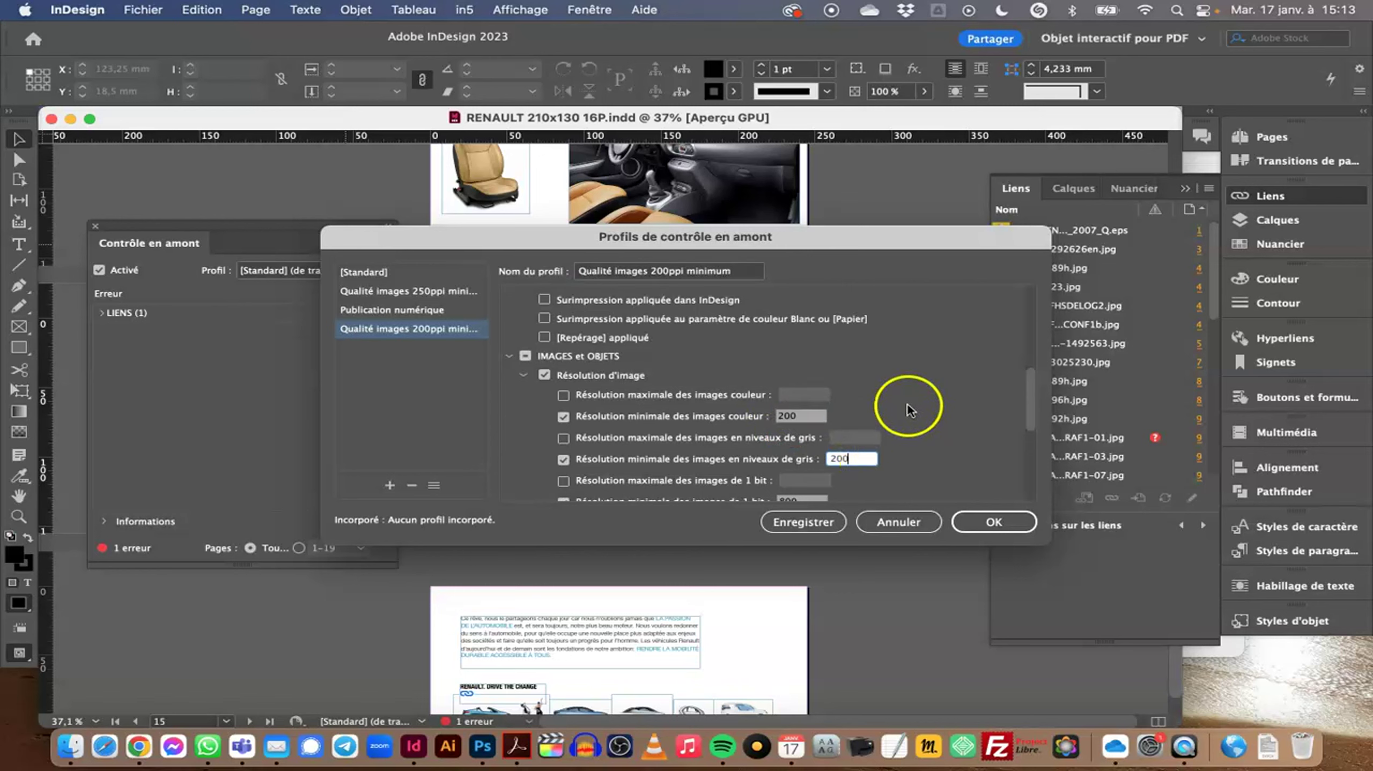
pyautogui.click(907, 407)
# - Confirm the profile definitions and make Qualité images 200ppi minimum the document's active preflight profile
pyautogui.moveTo(1029, 397); pyautogui.dragTo(1026, 430)
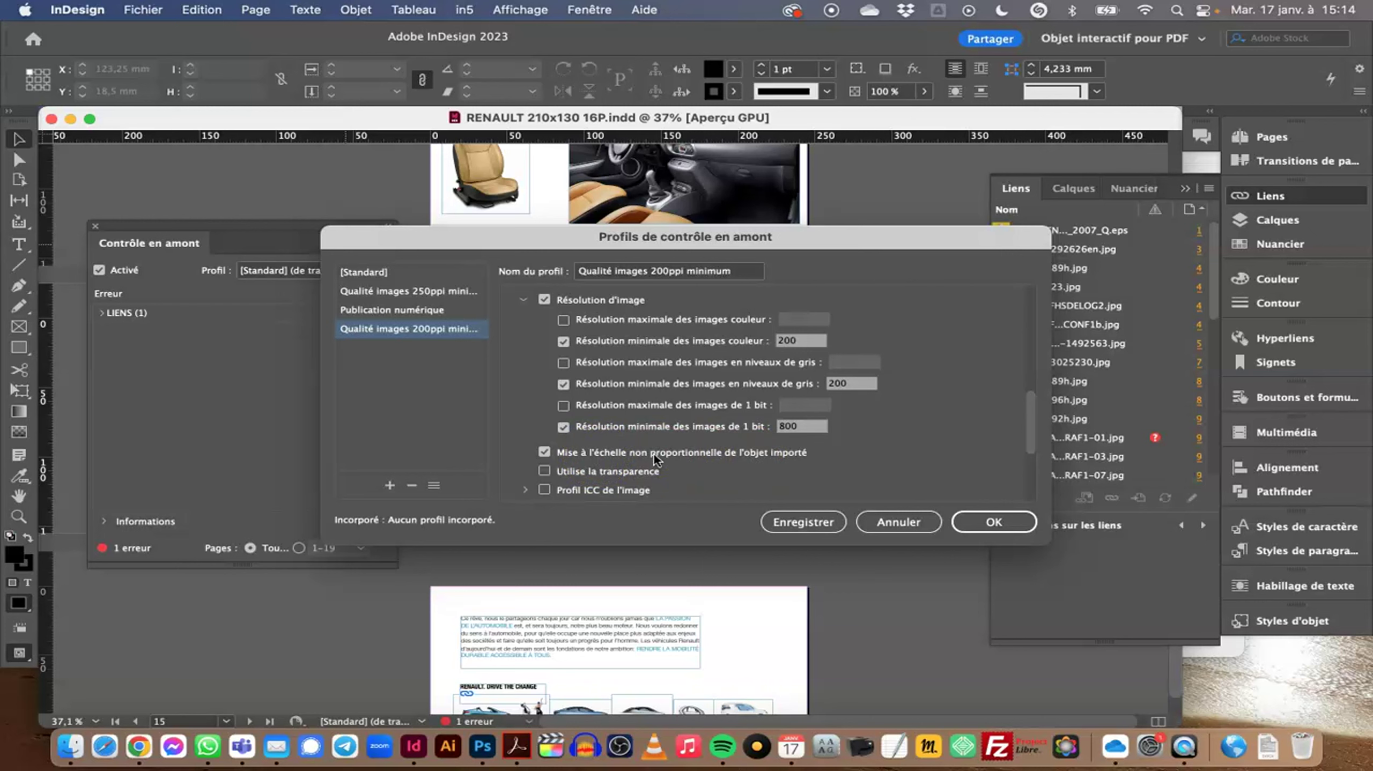
pyautogui.moveTo(1034, 438); pyautogui.dragTo(1032, 465)
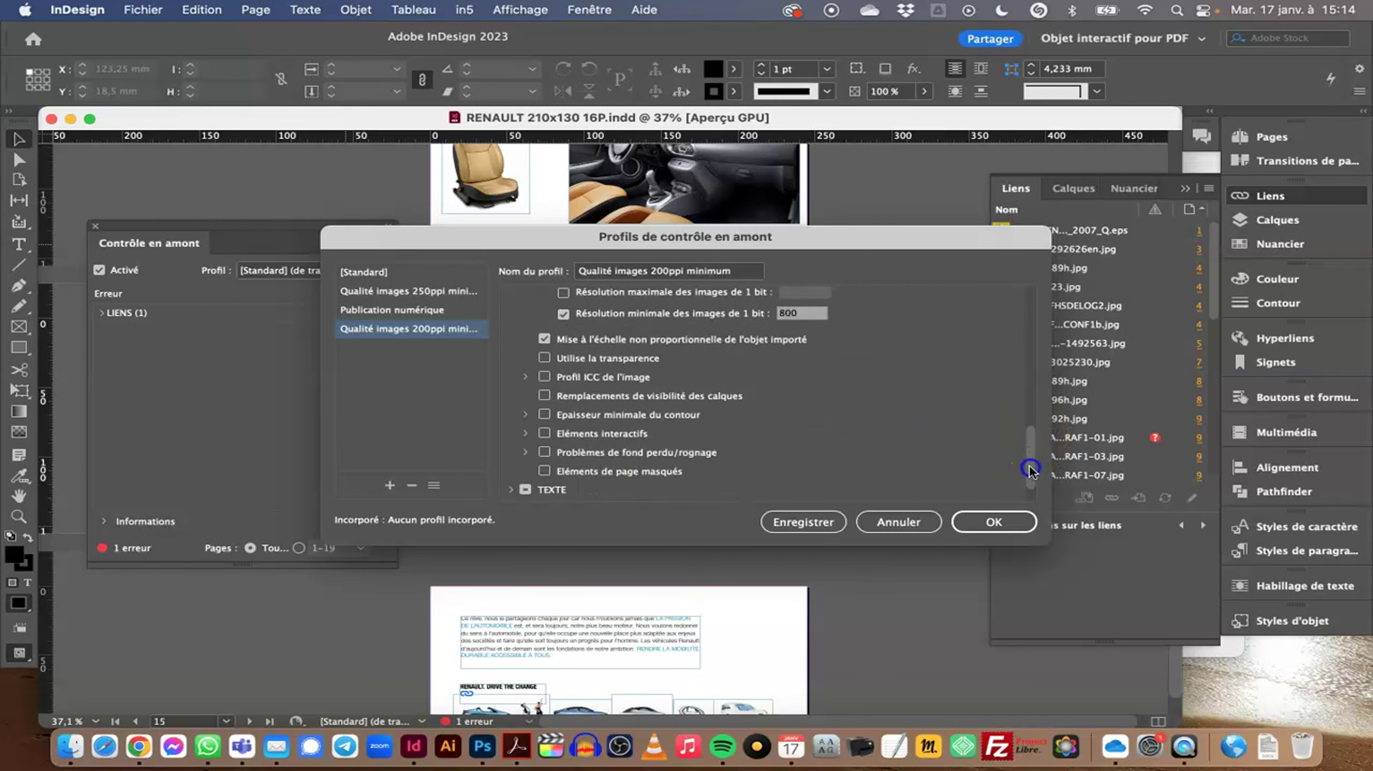
pyautogui.click(983, 522)
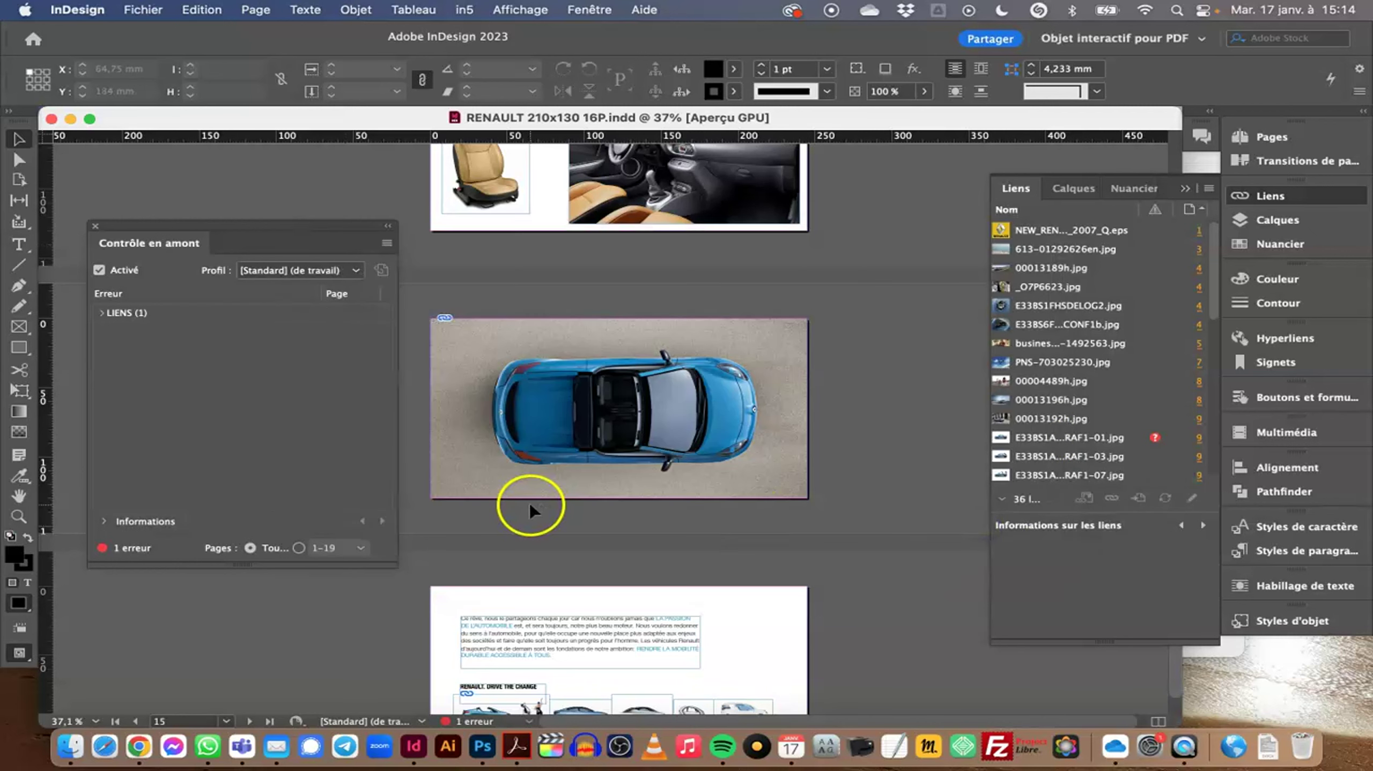
pyautogui.click(353, 270)
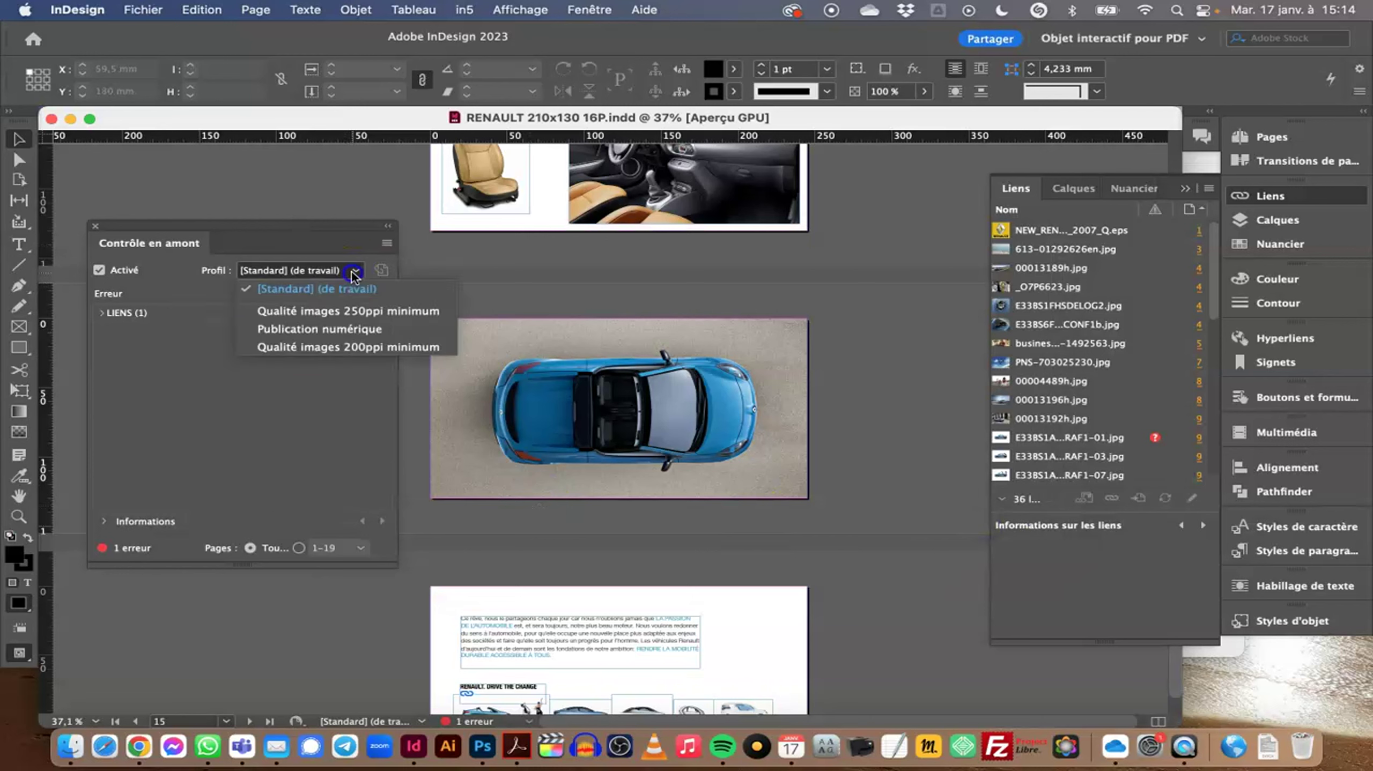
pyautogui.click(300, 346)
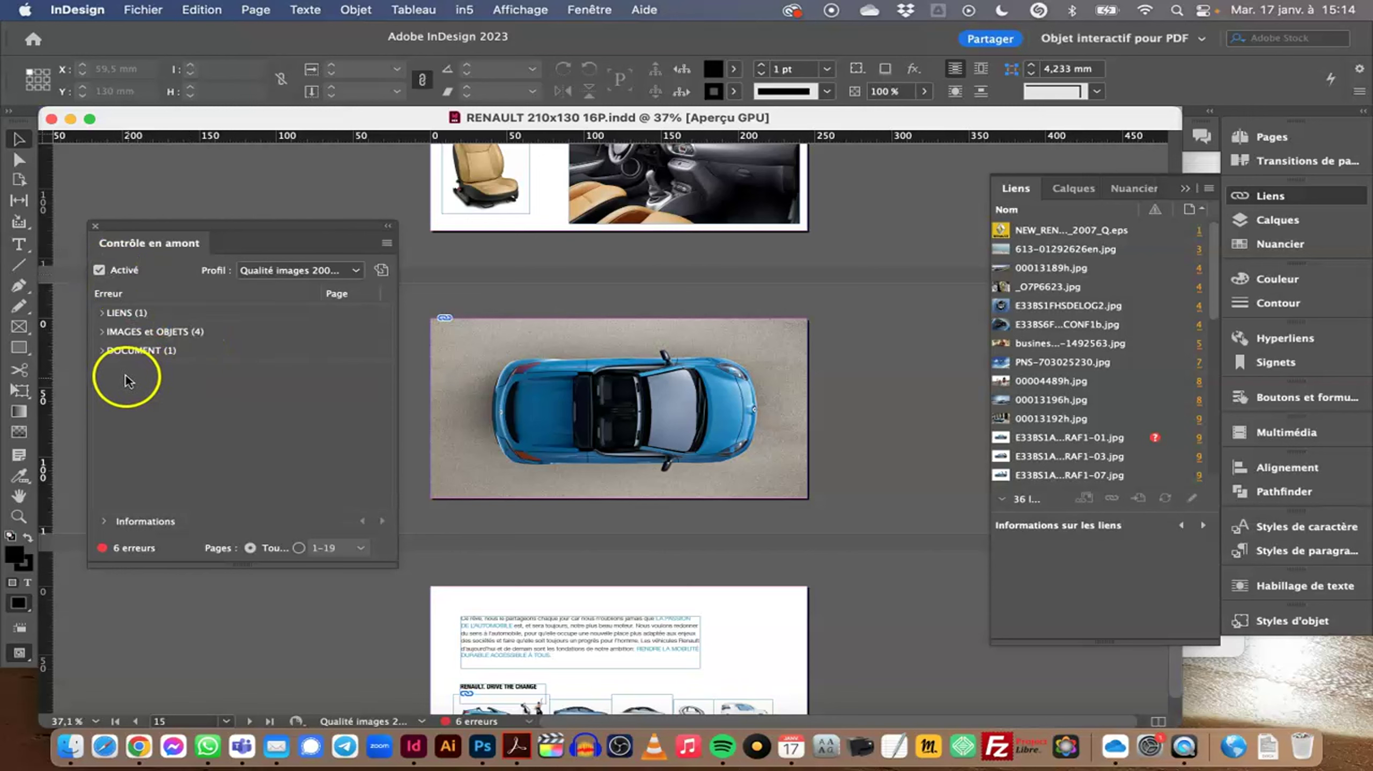
# - Expand the LIENS errors down to the missing link and go to the affected image in the document
pyautogui.click(102, 313)
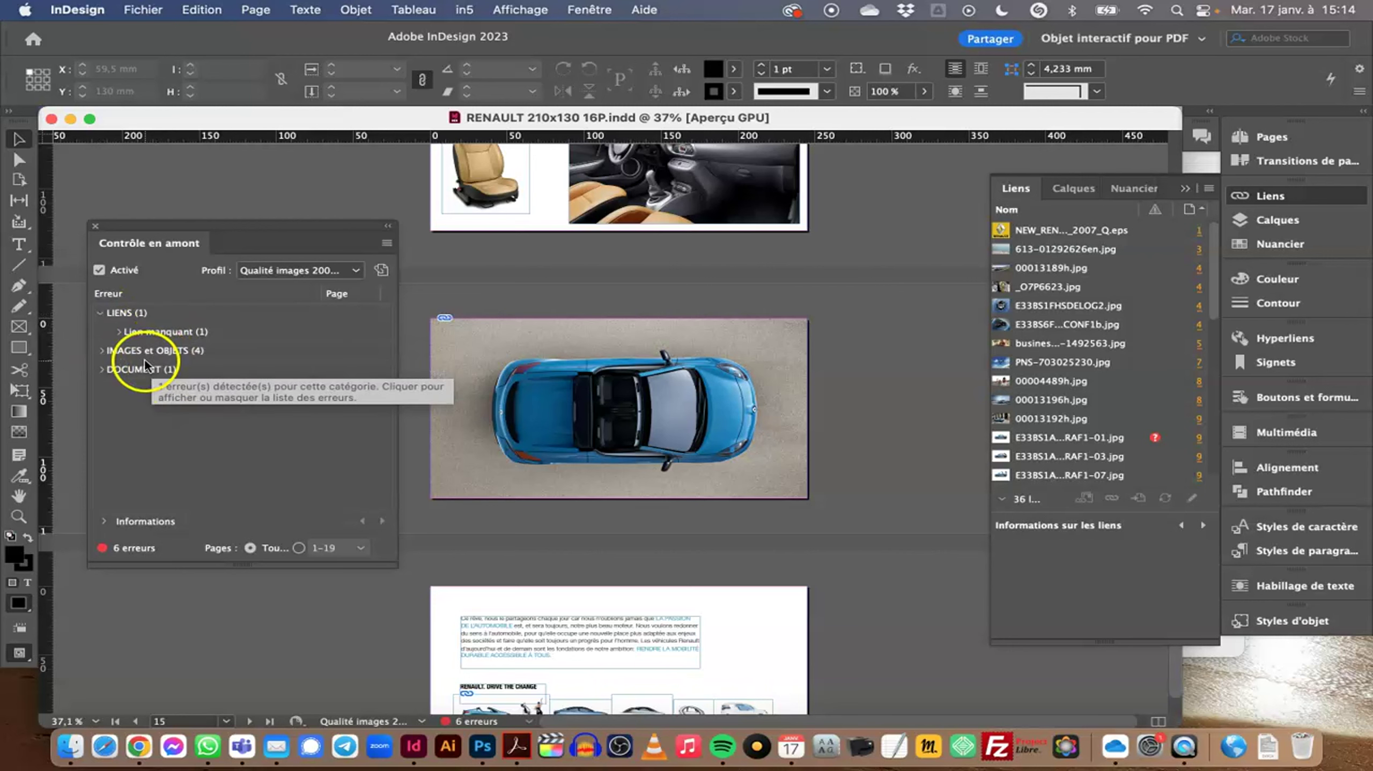
pyautogui.click(116, 332)
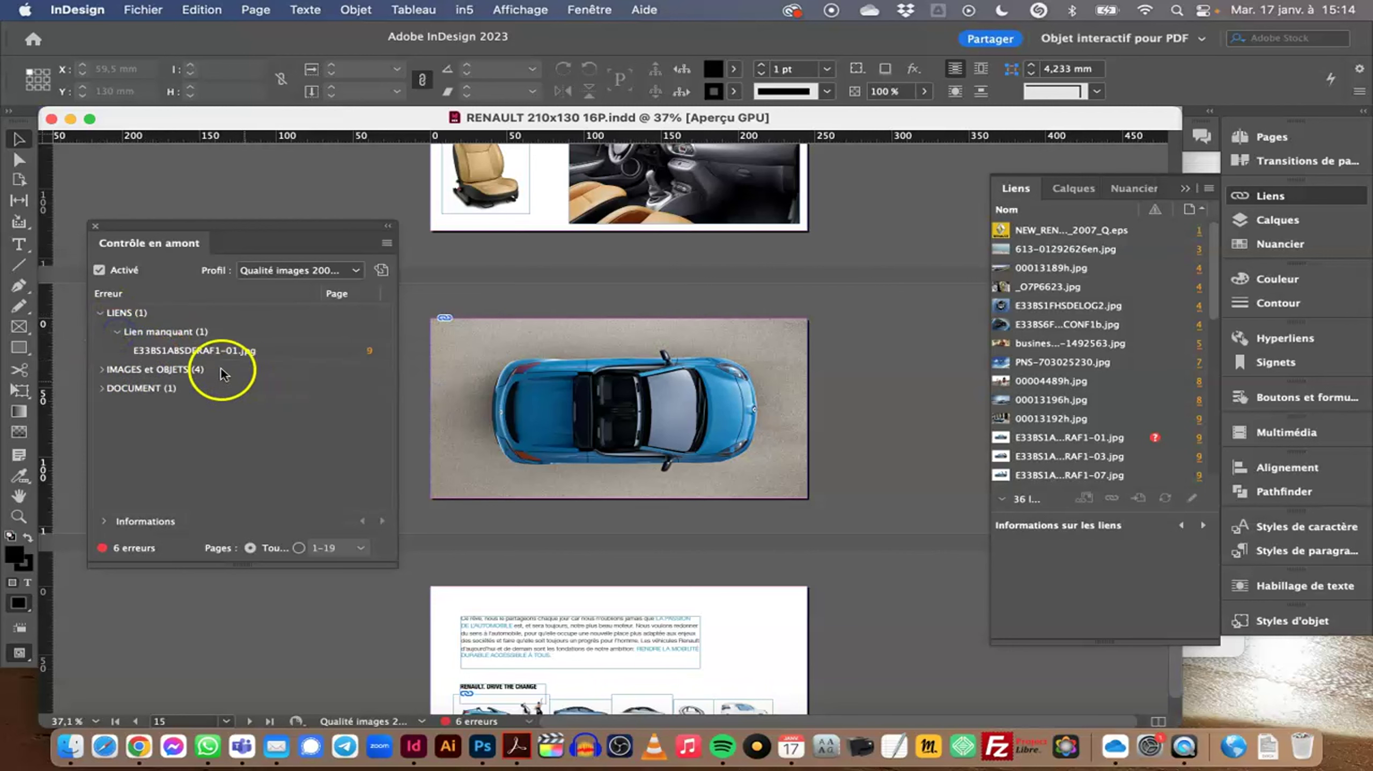
pyautogui.click(369, 352)
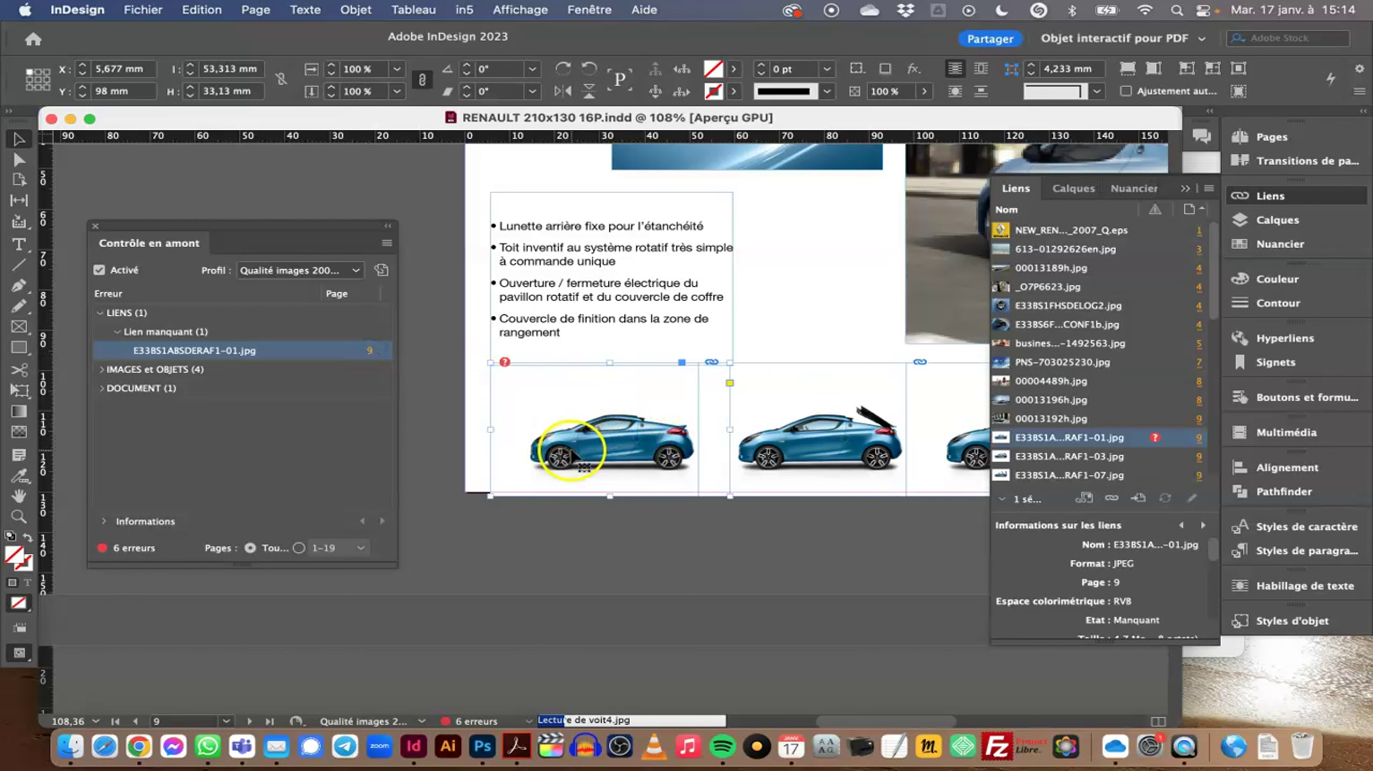
pyautogui.click(100, 370)
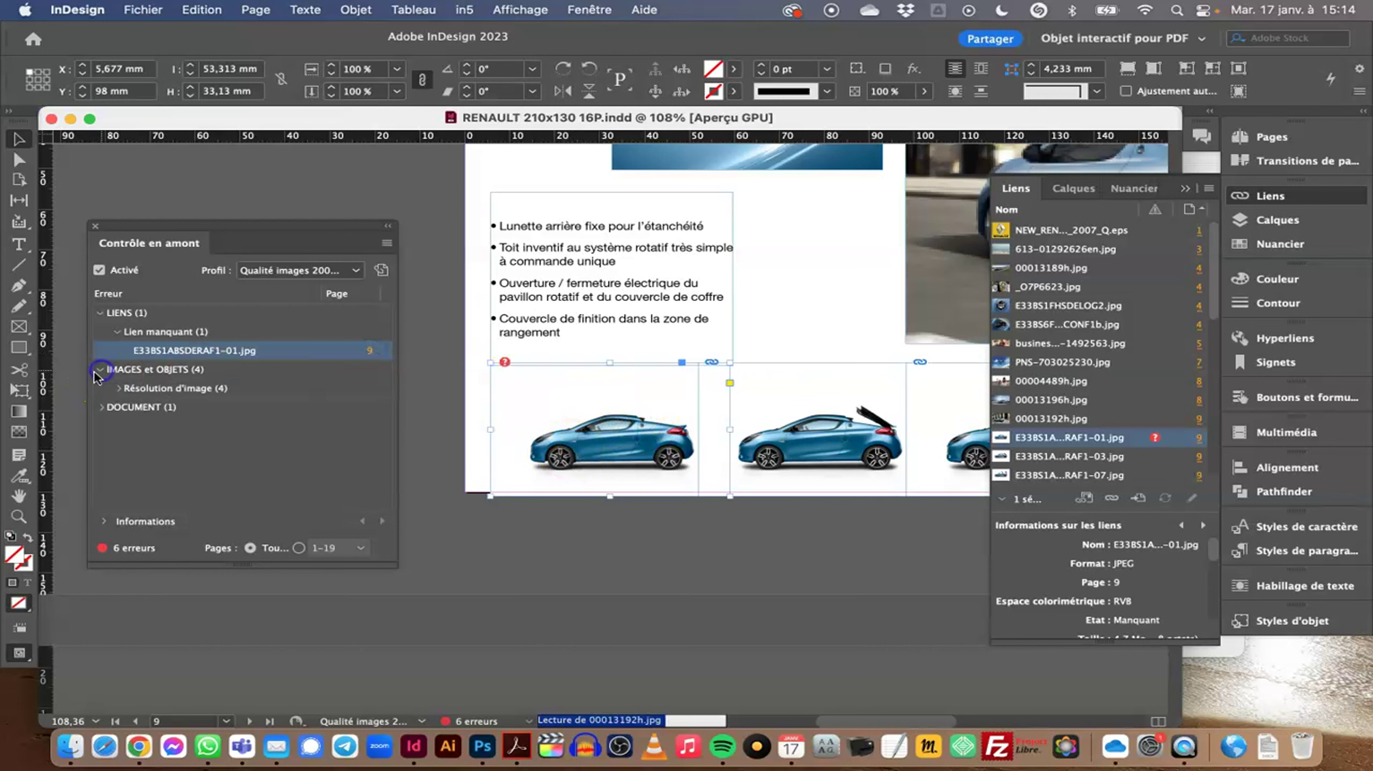
pyautogui.click(119, 388)
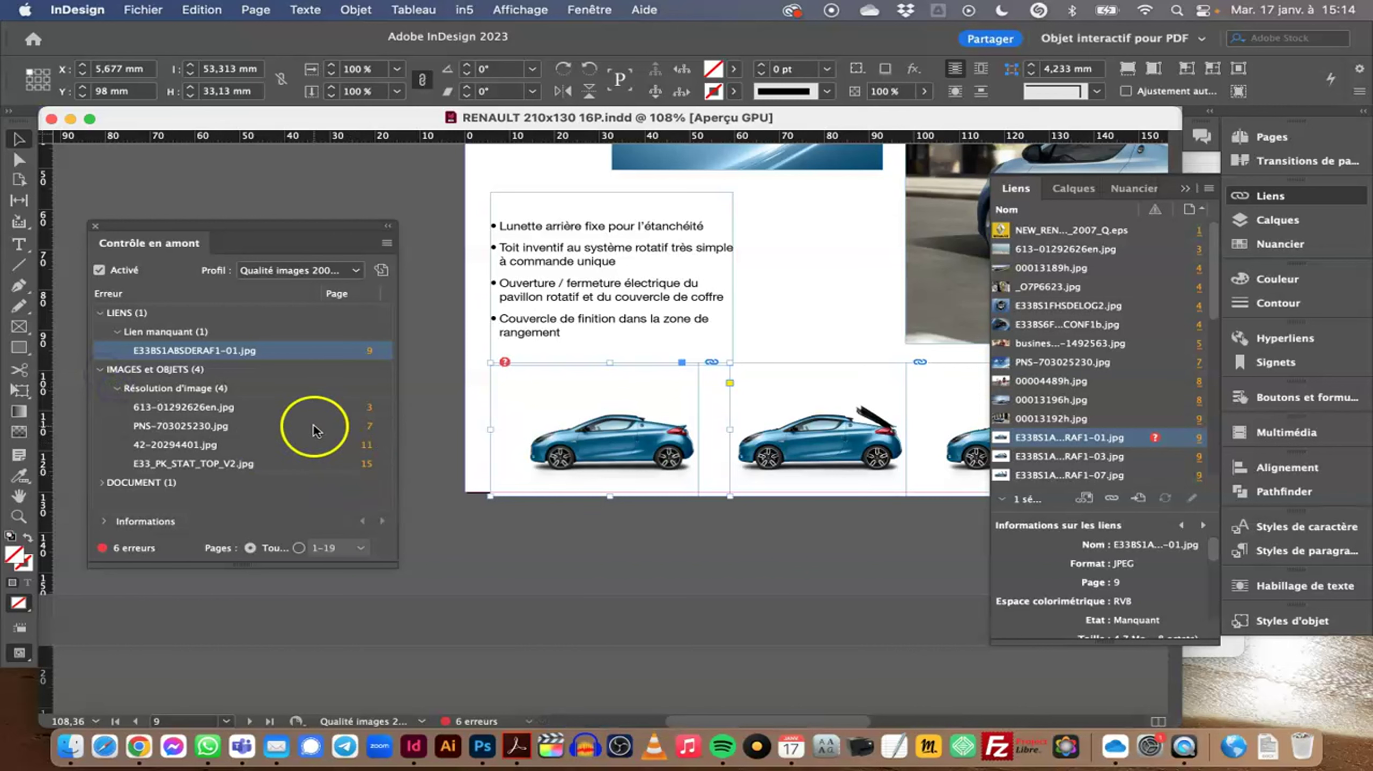
pyautogui.click(371, 415)
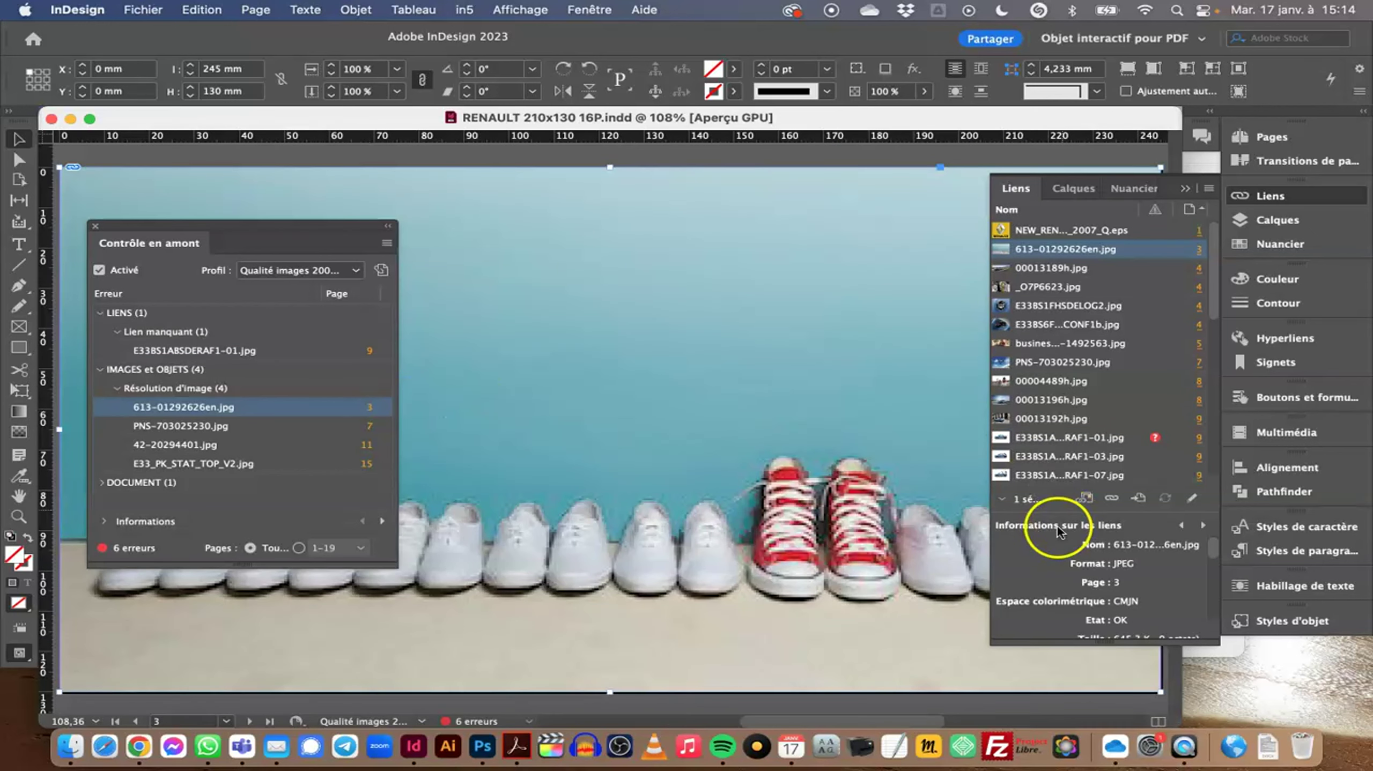
pyautogui.scroll(-1, 1072, 611)
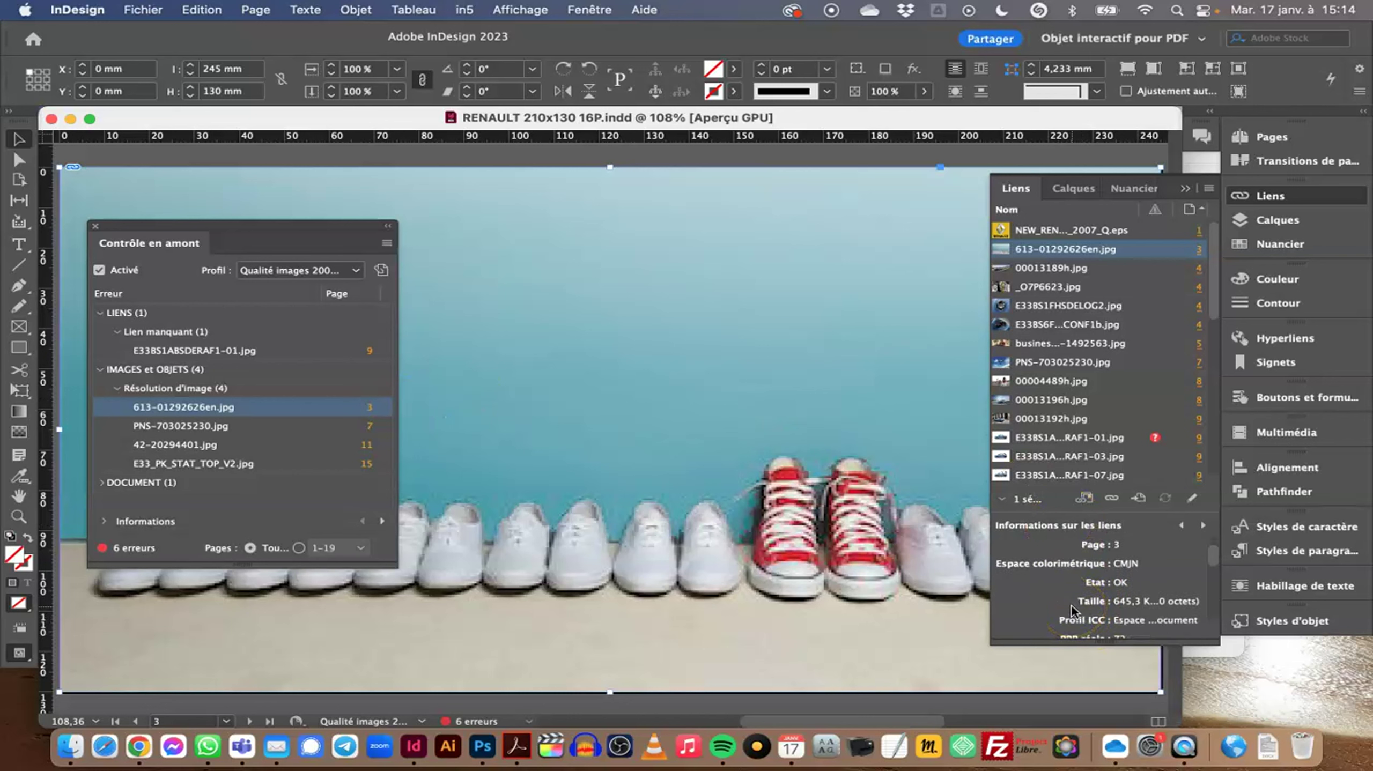
pyautogui.scroll(-4, 1072, 612)
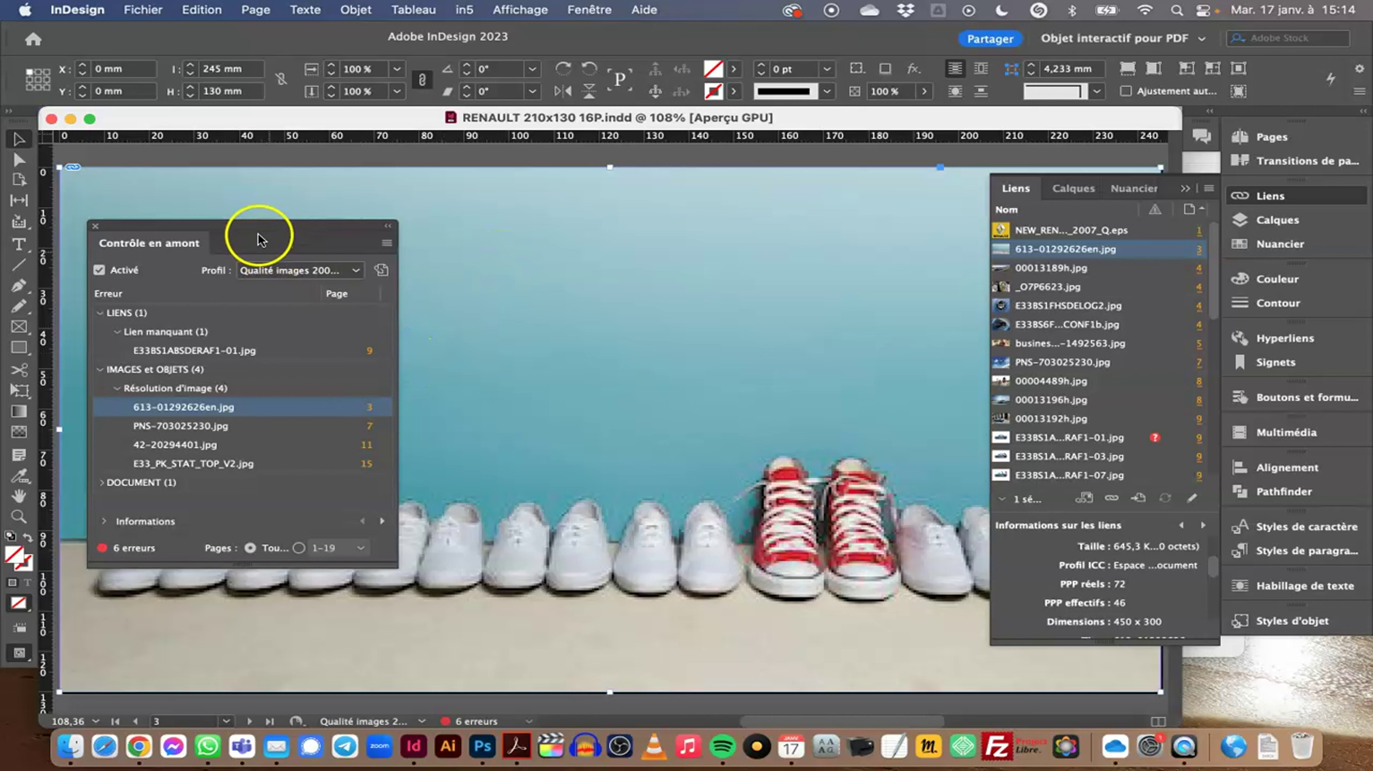
pyautogui.moveTo(253, 229); pyautogui.dragTo(250, 219)
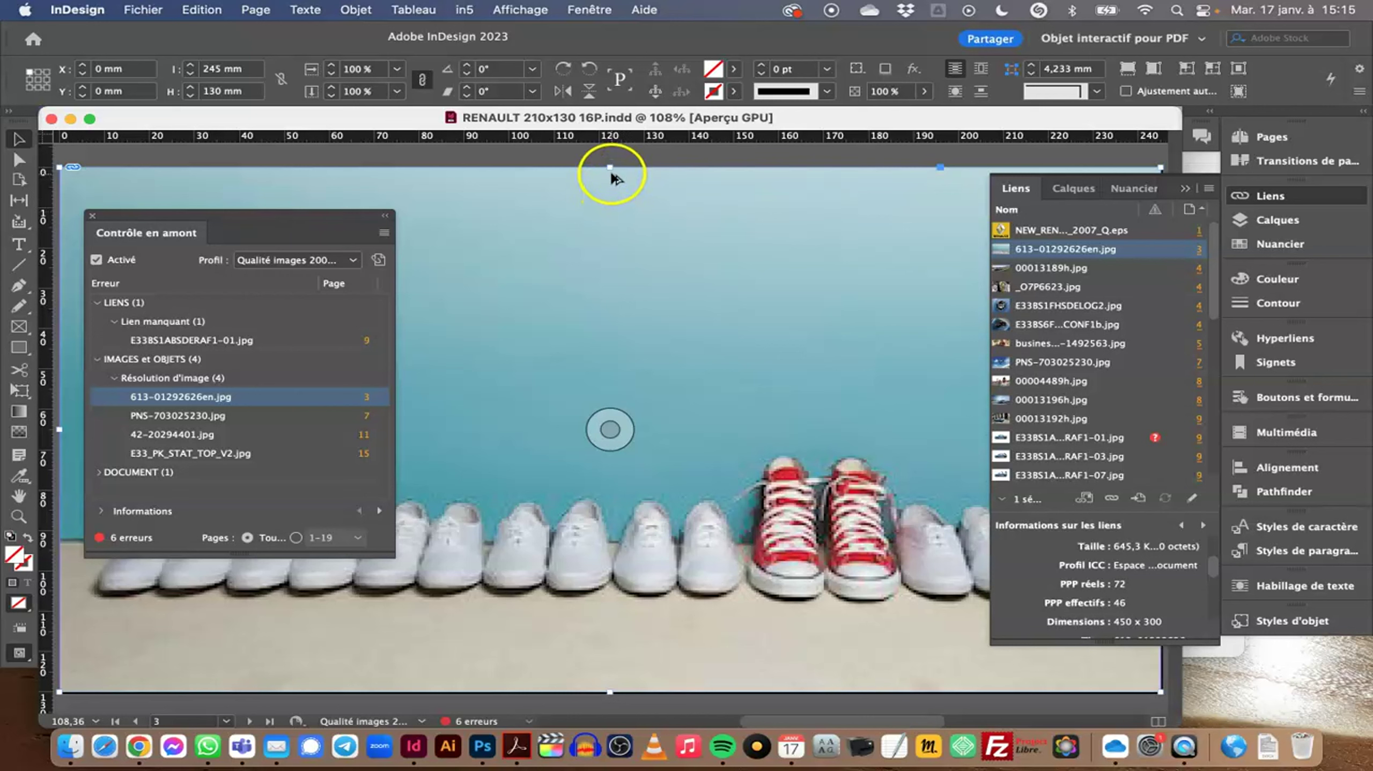
pyautogui.moveTo(610, 171); pyautogui.dragTo(596, 392)
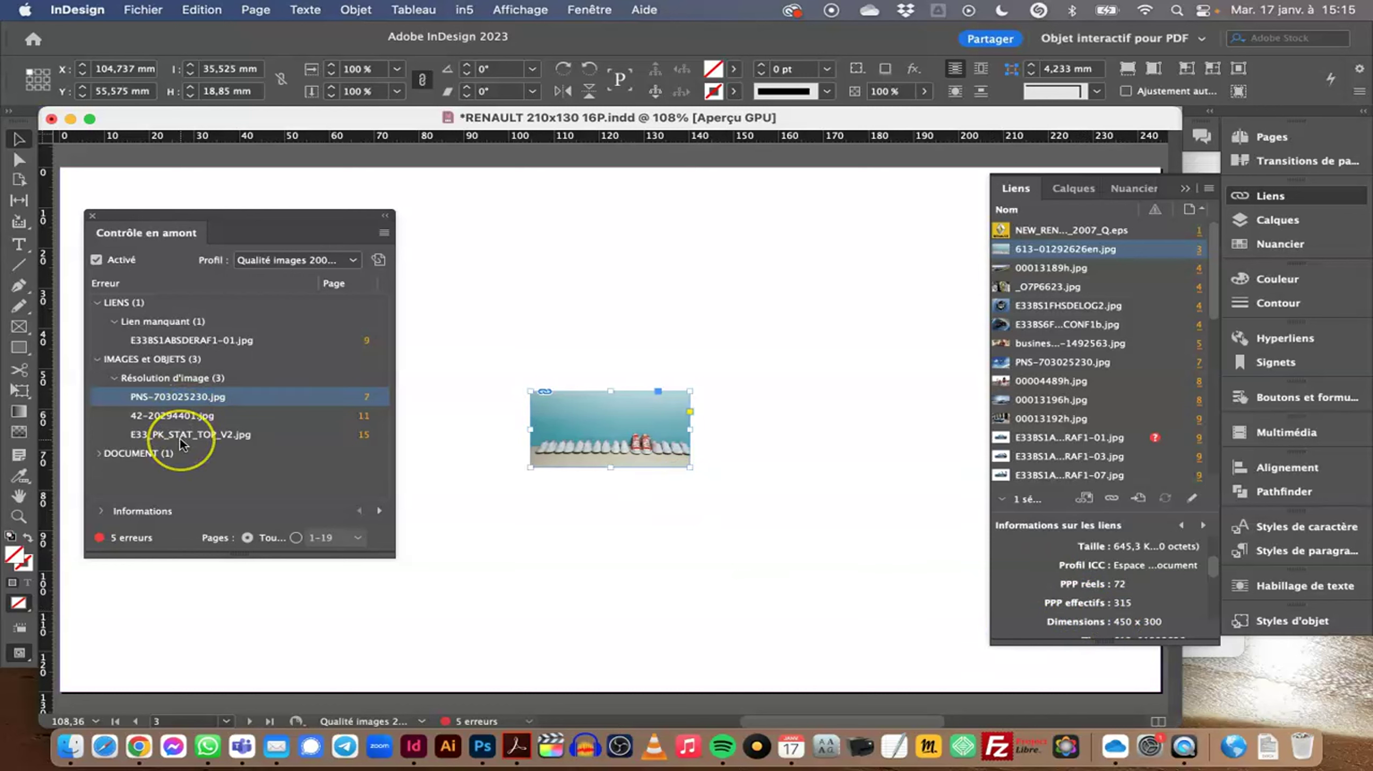
pyautogui.click(521, 315)
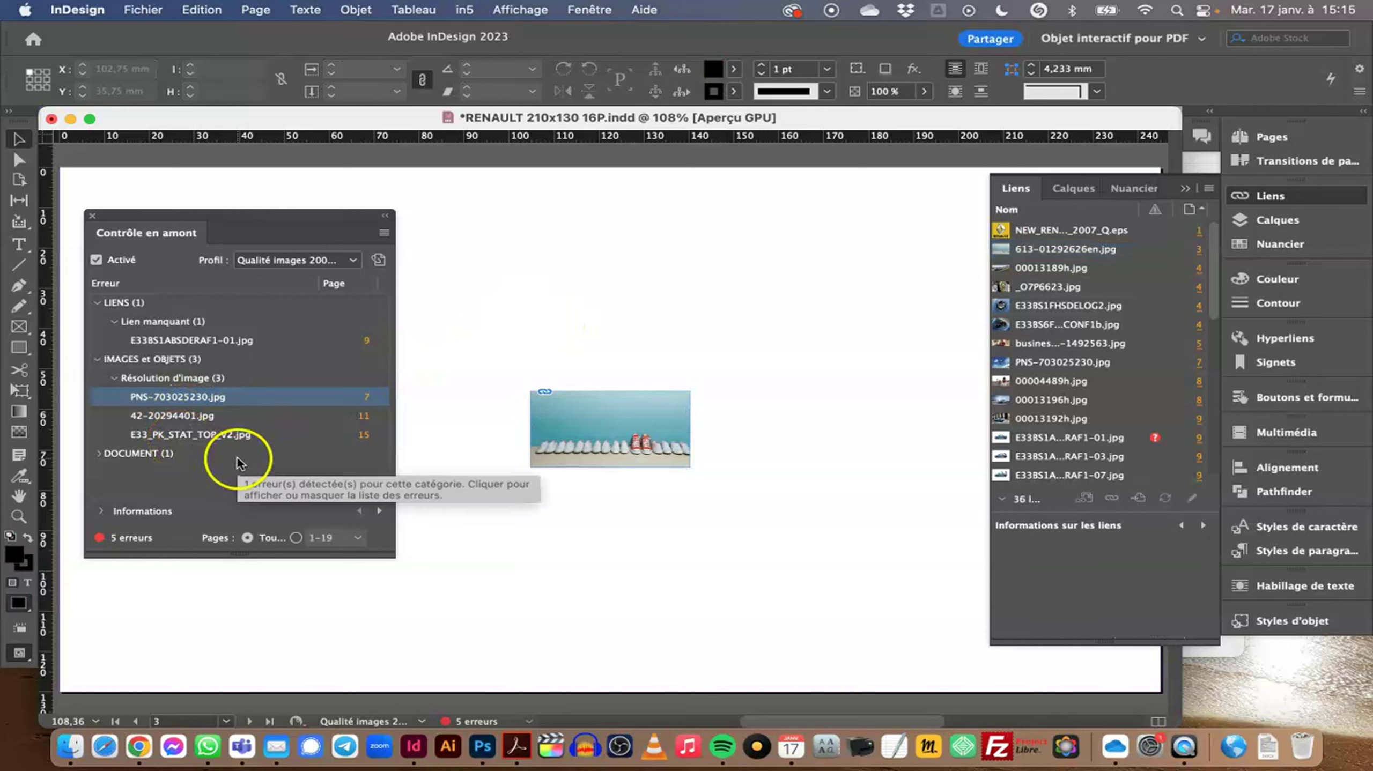
# - Expand the DOCUMENT errors, select Fond perdu et ligne-bloc and enlarge the preflight error list
pyautogui.click(98, 453)
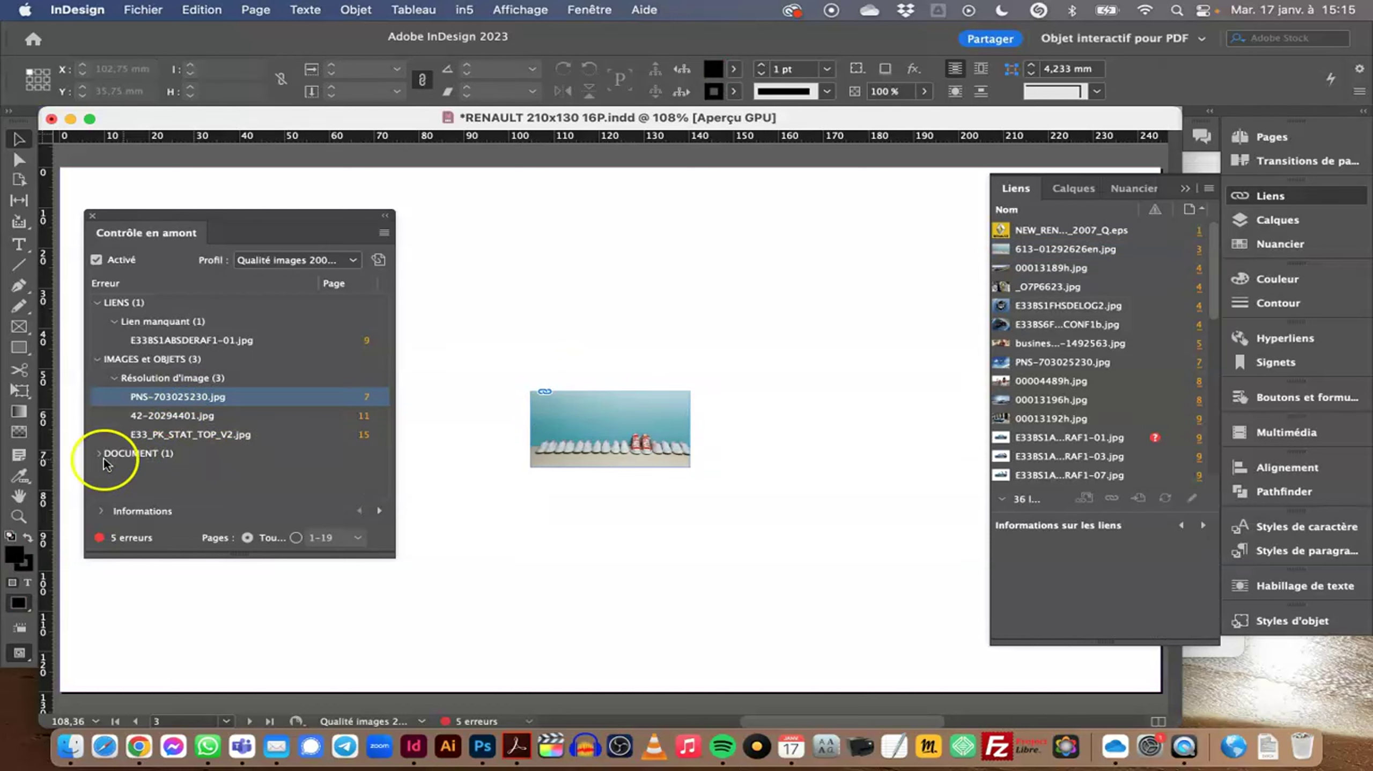
pyautogui.click(307, 472)
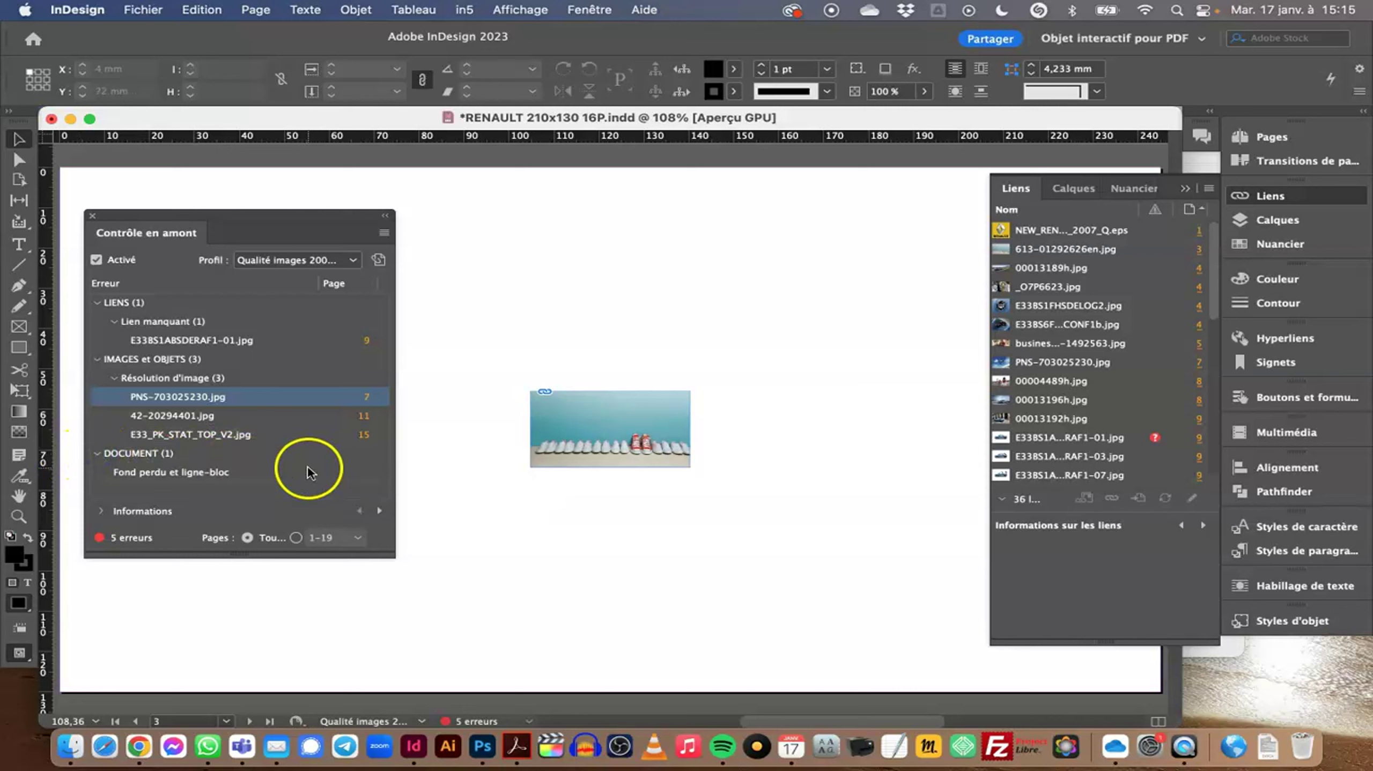
pyautogui.click(183, 473)
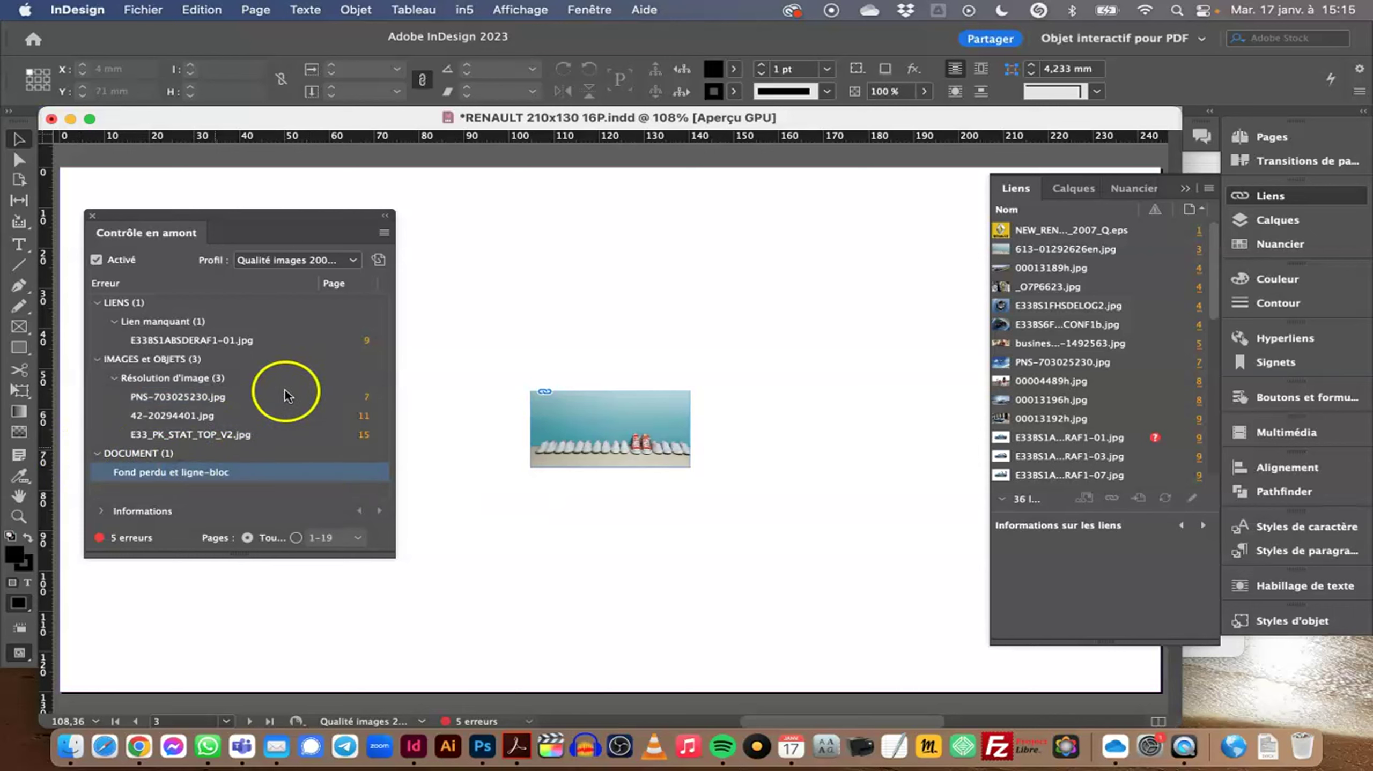
pyautogui.moveTo(236, 556); pyautogui.dragTo(232, 614)
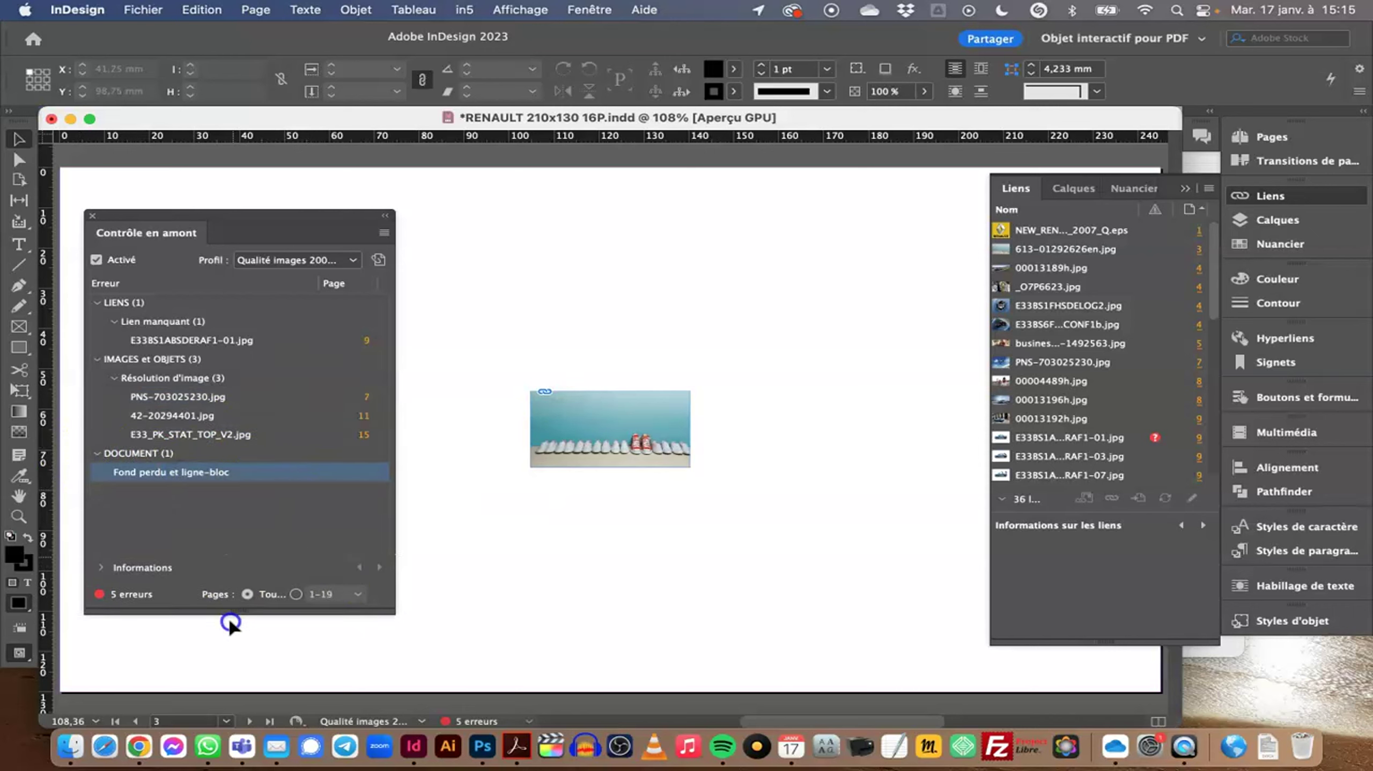
# - Open the preflight profile definitions and add RVB to the disallowed colour spaces of Qualité images 200ppi minimum
pyautogui.click(384, 232)
pyautogui.click(411, 243)
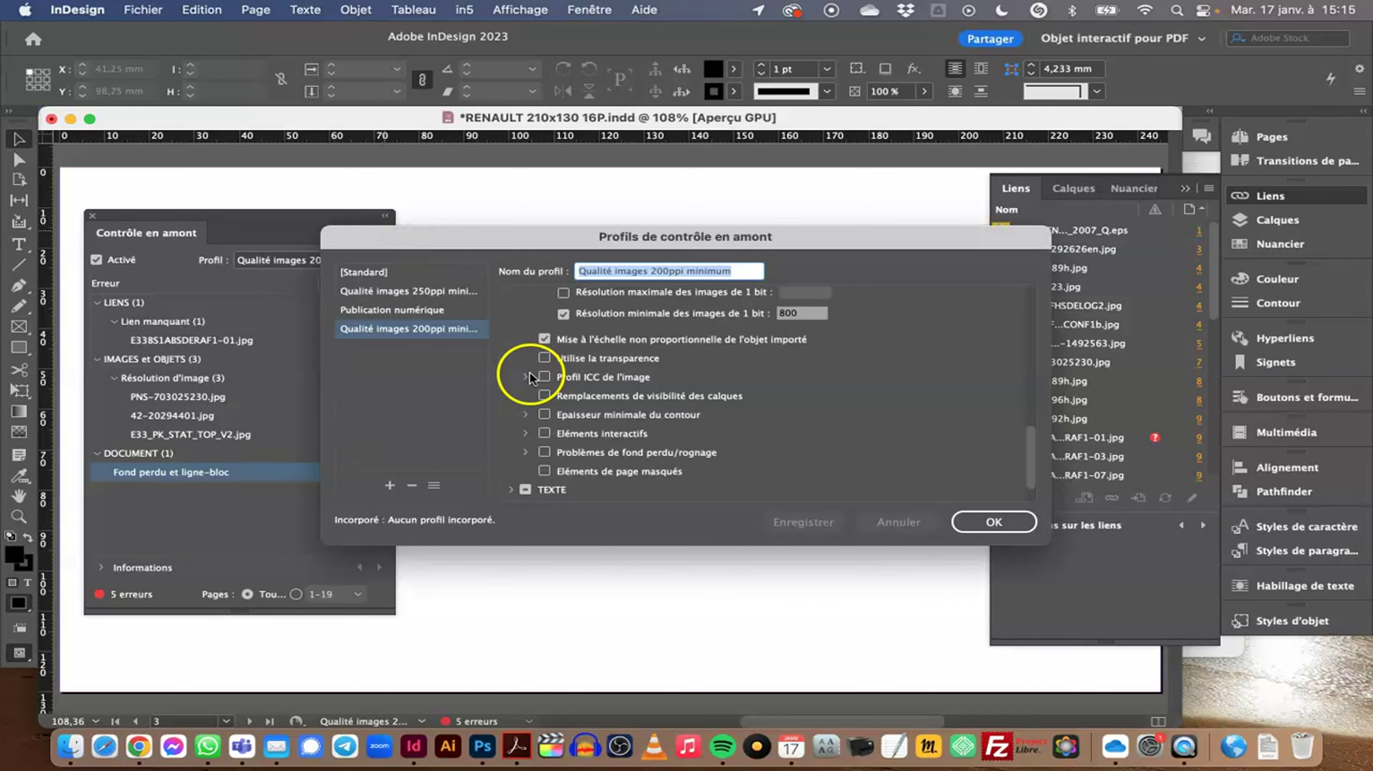
pyautogui.scroll(10, 692, 408)
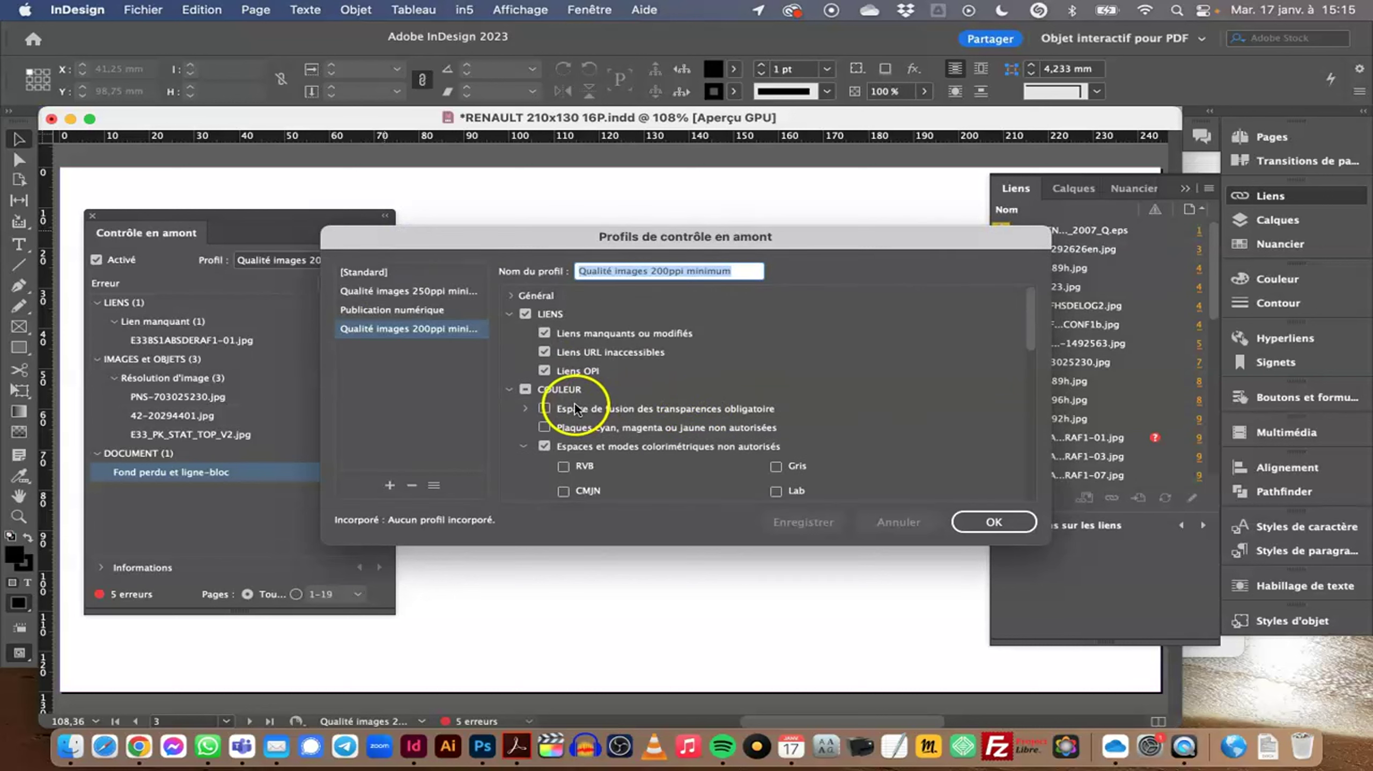
pyautogui.click(561, 467)
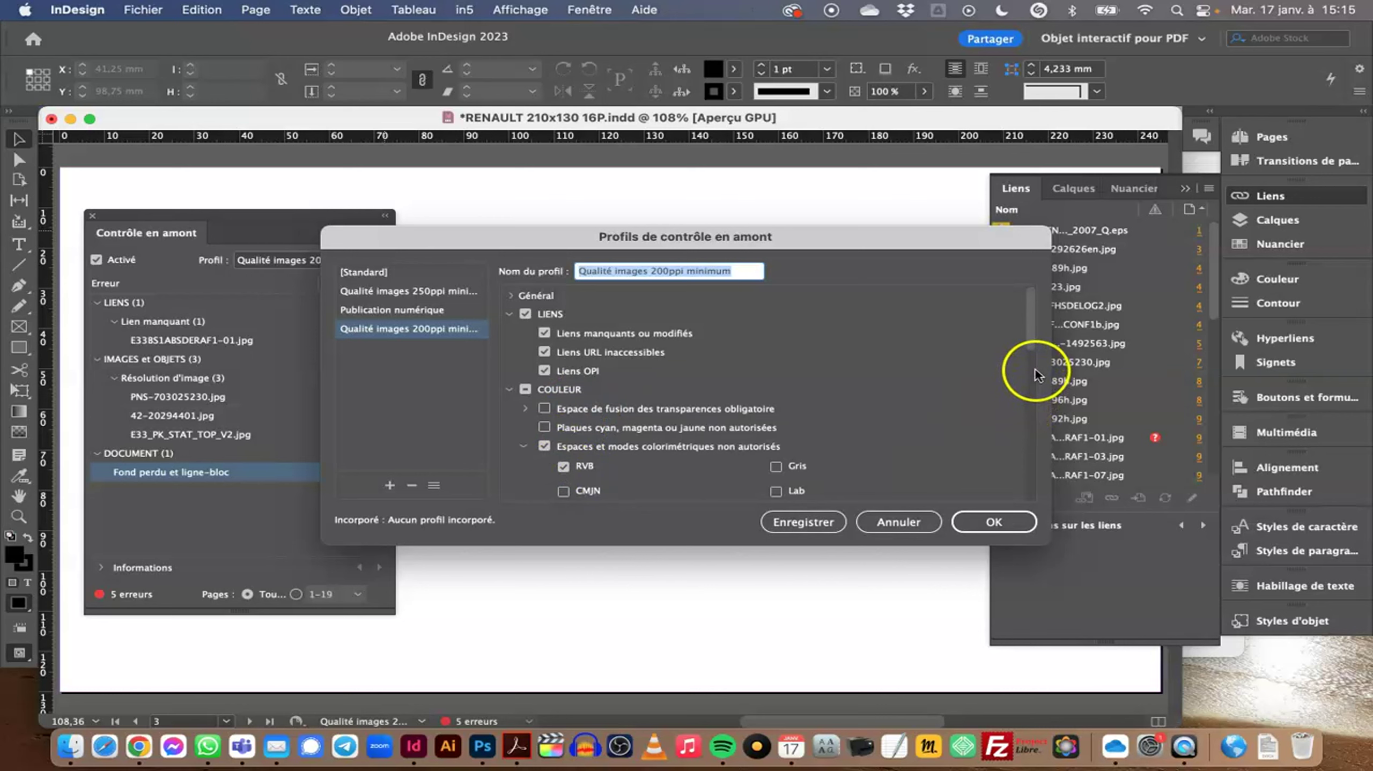
# - Enable the Problèmes de fond perdu/rognage check with a live area margin of 5 mm on all four sides
pyautogui.moveTo(1032, 337); pyautogui.dragTo(1023, 450)
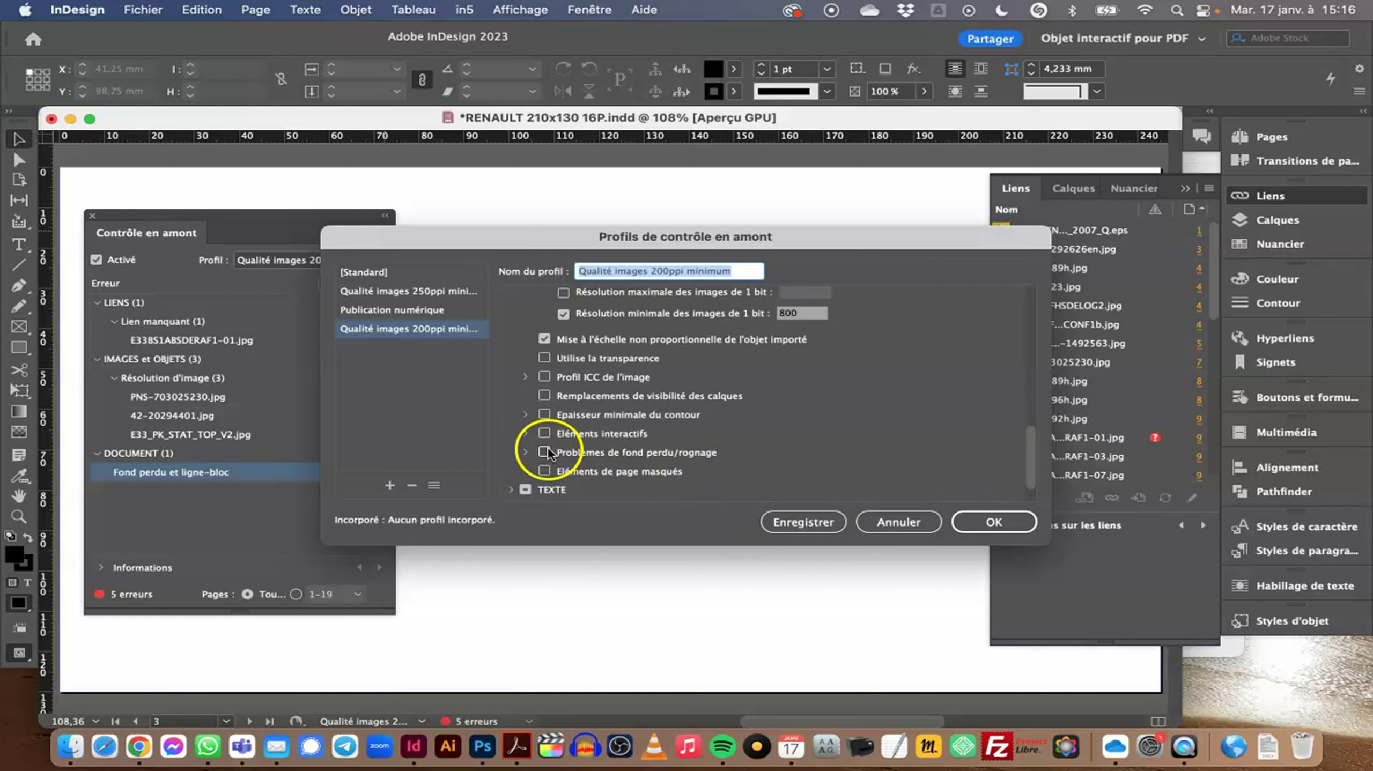
pyautogui.click(526, 453)
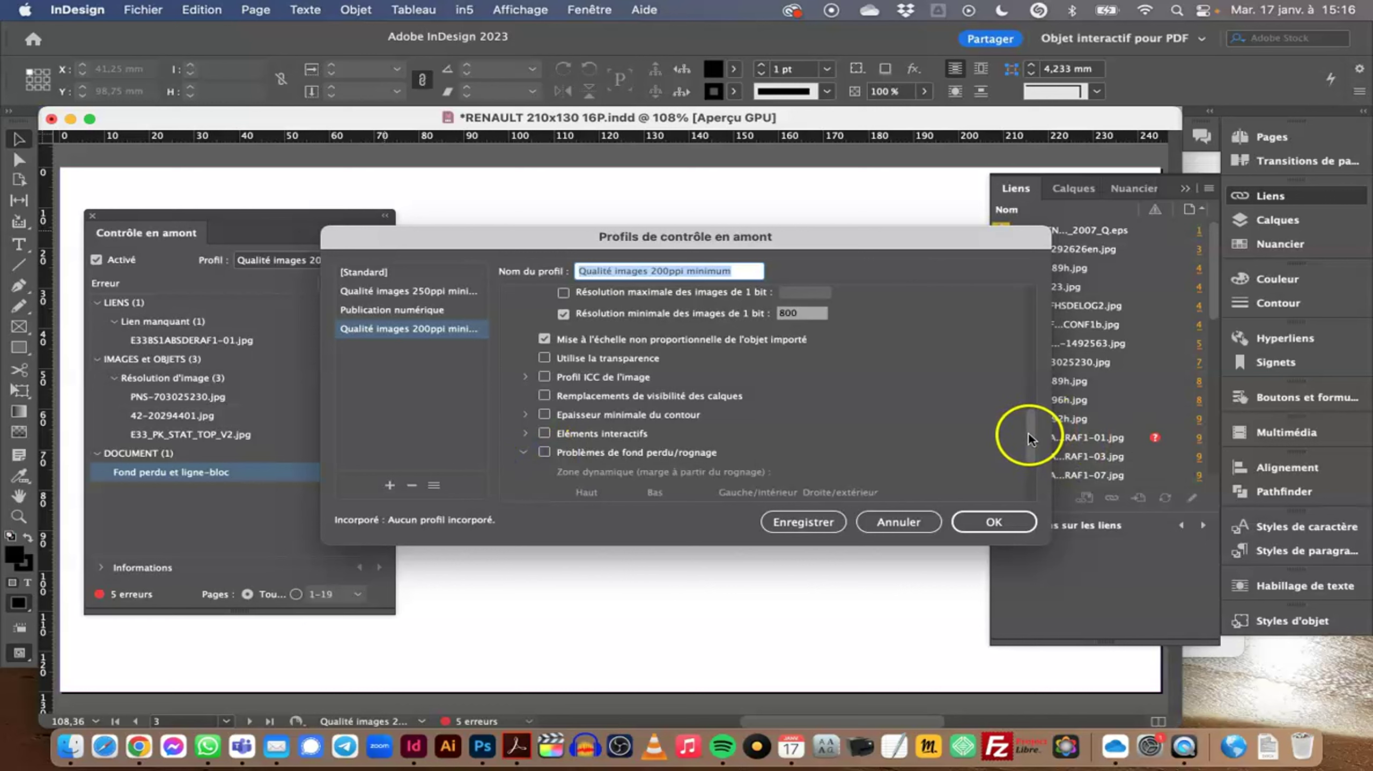
pyautogui.moveTo(1028, 439); pyautogui.dragTo(1029, 465)
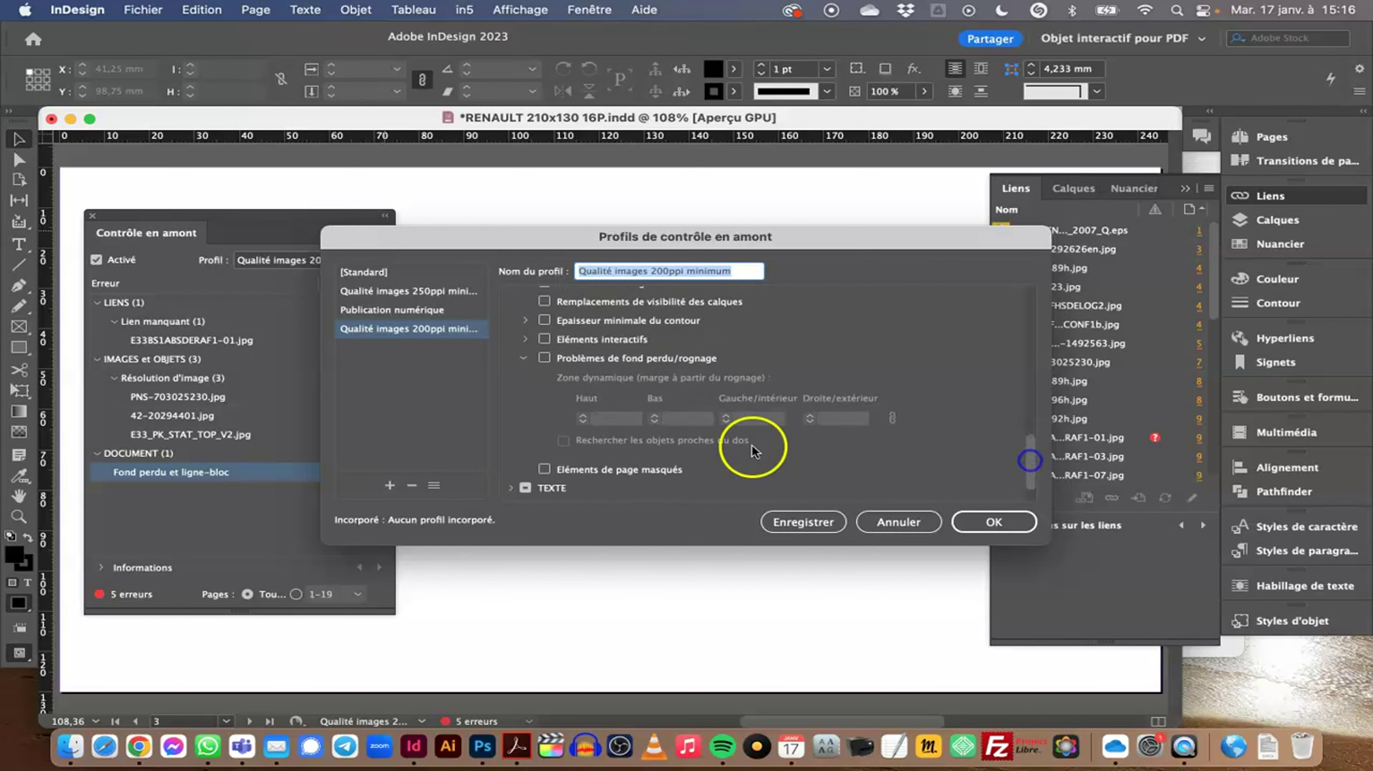
pyautogui.click(545, 358)
pyautogui.click(583, 419)
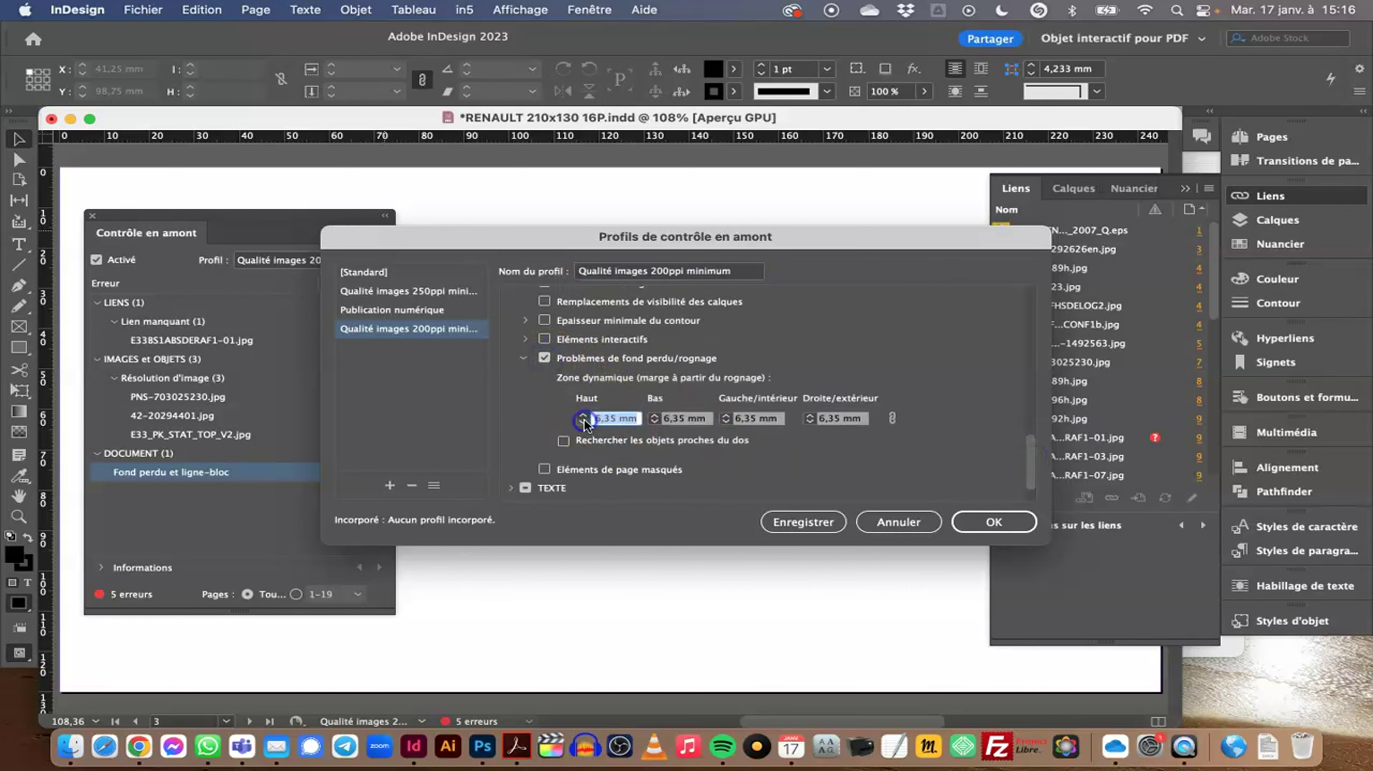
pyautogui.write('5 mm')
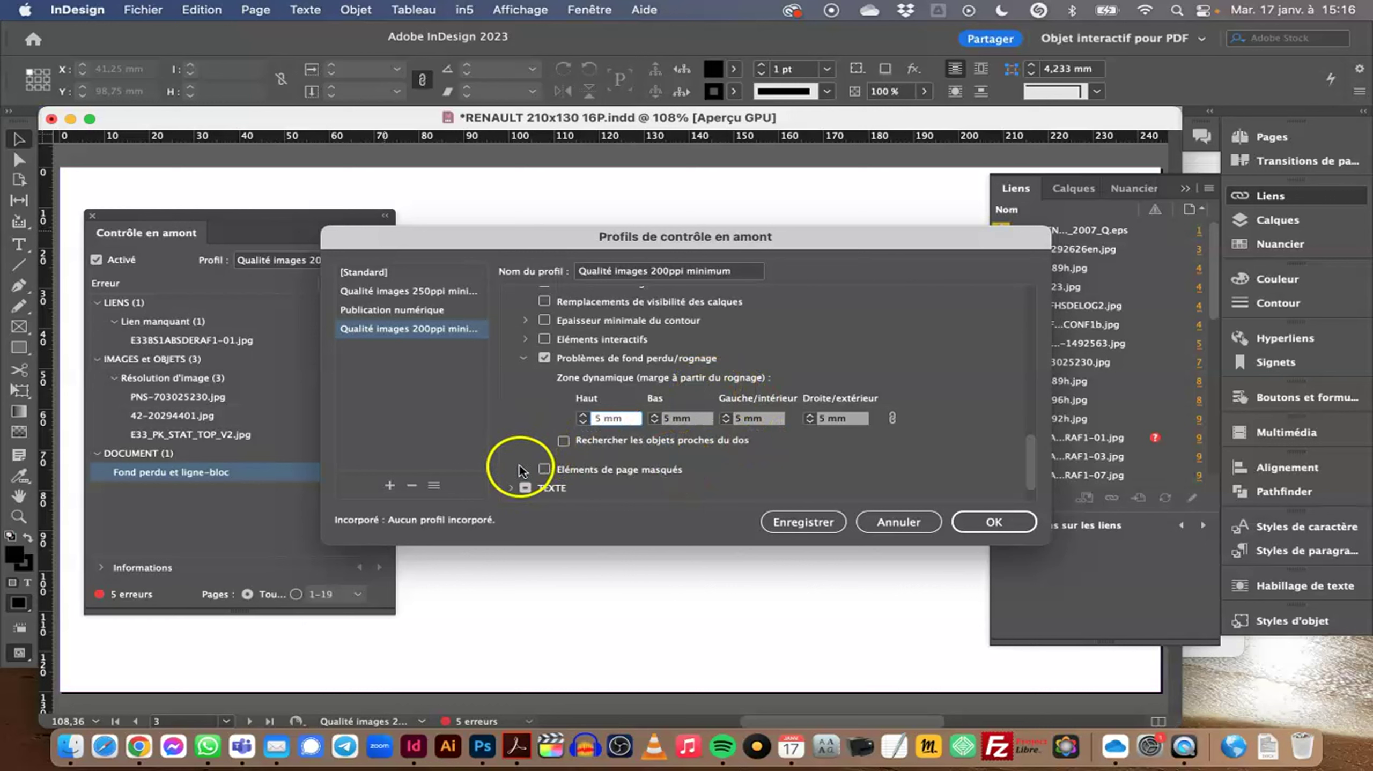
# - Expand the profile's TEXTE category and review its available checks, including Texte en excès
pyautogui.click(511, 487)
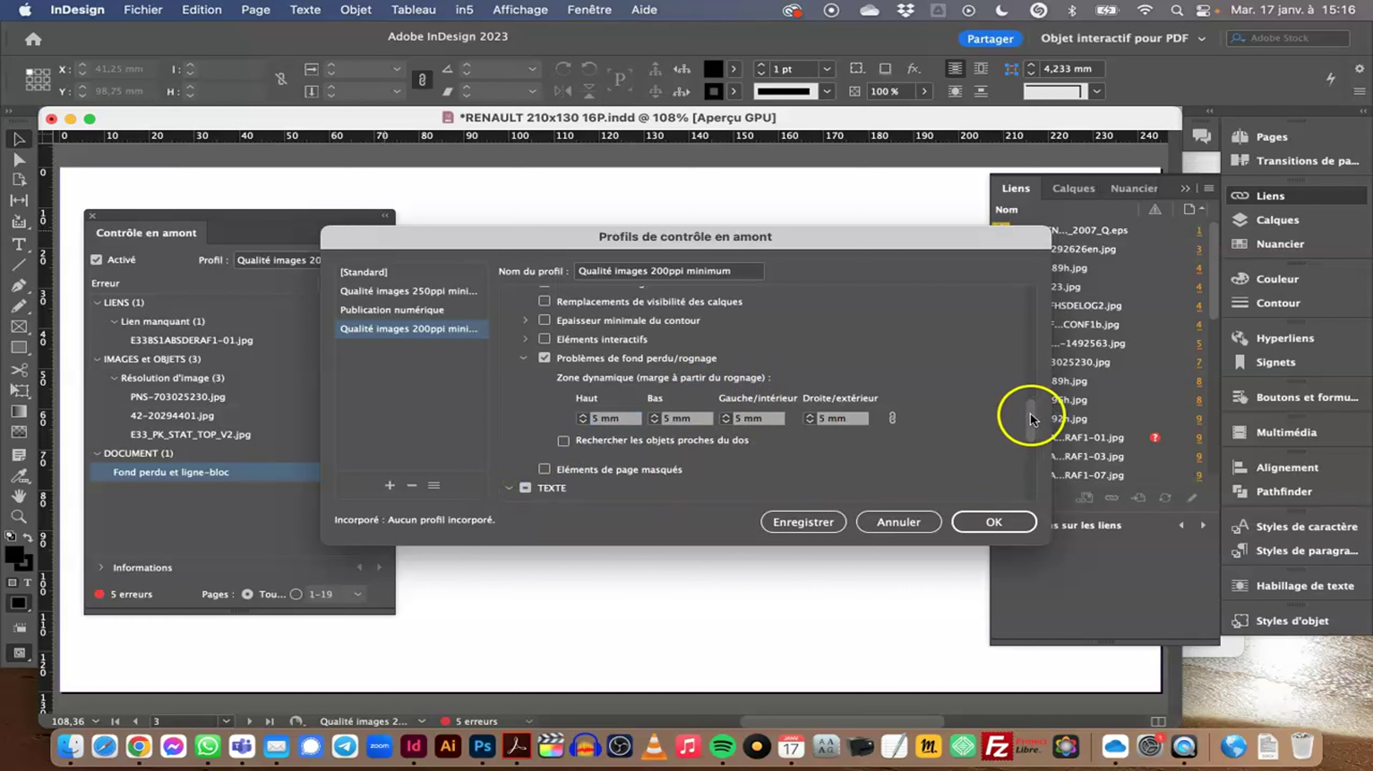
pyautogui.moveTo(1029, 414); pyautogui.dragTo(1032, 437)
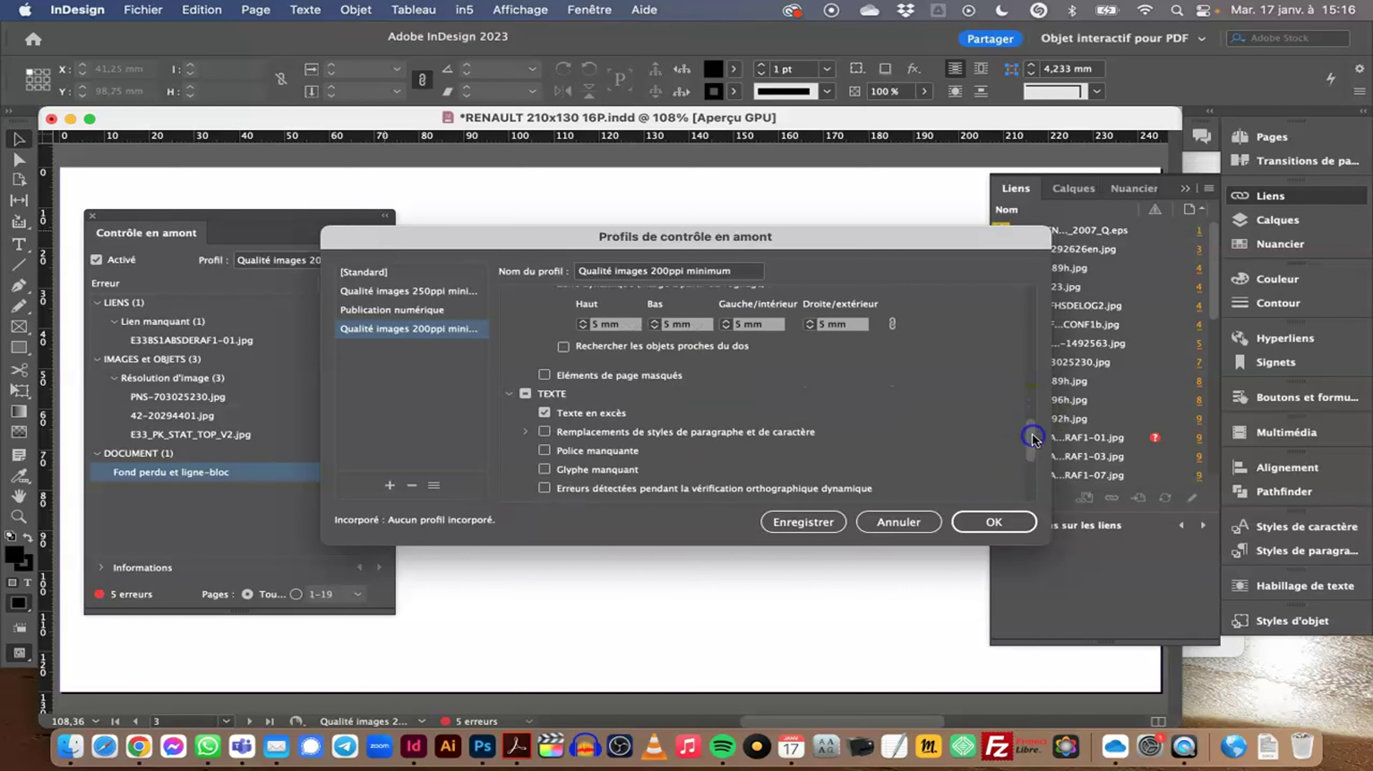
pyautogui.click(577, 413)
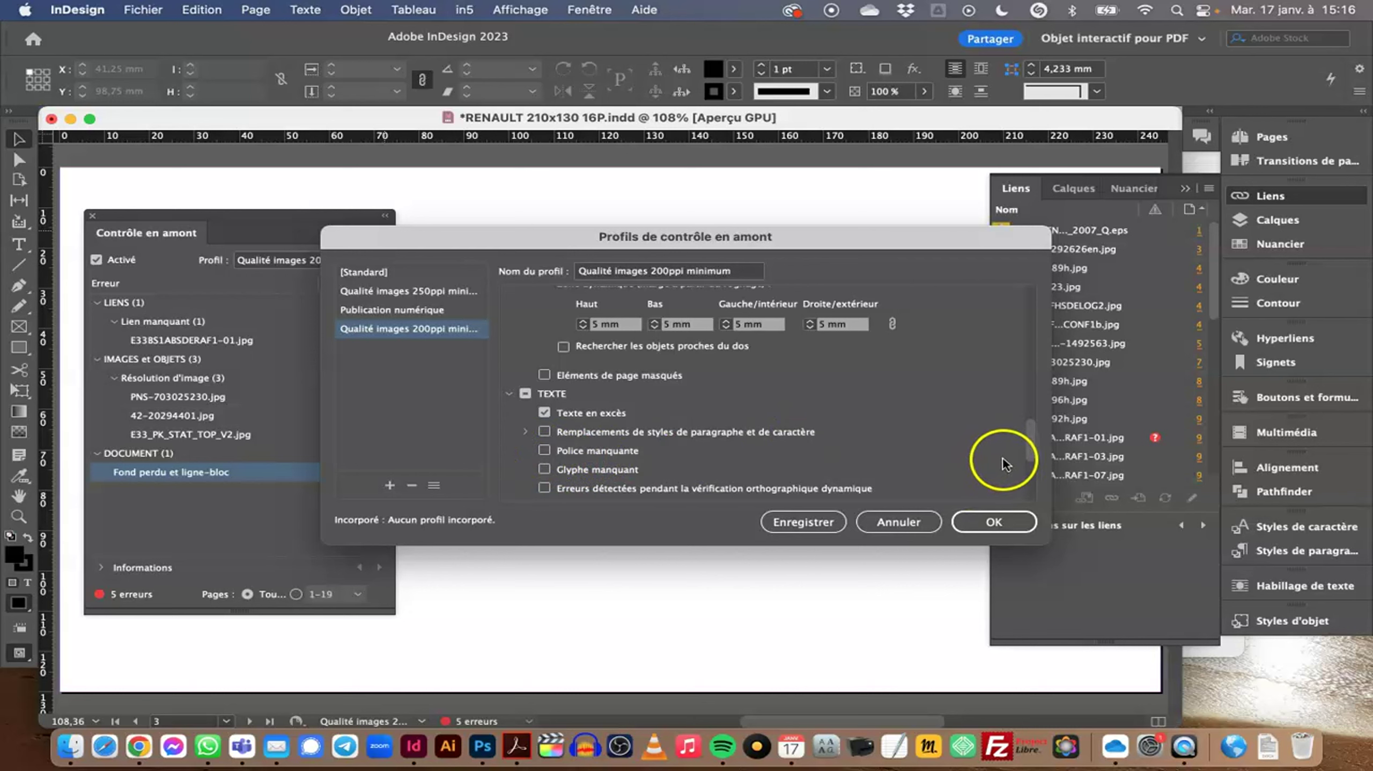
pyautogui.scroll(5, 1035, 440)
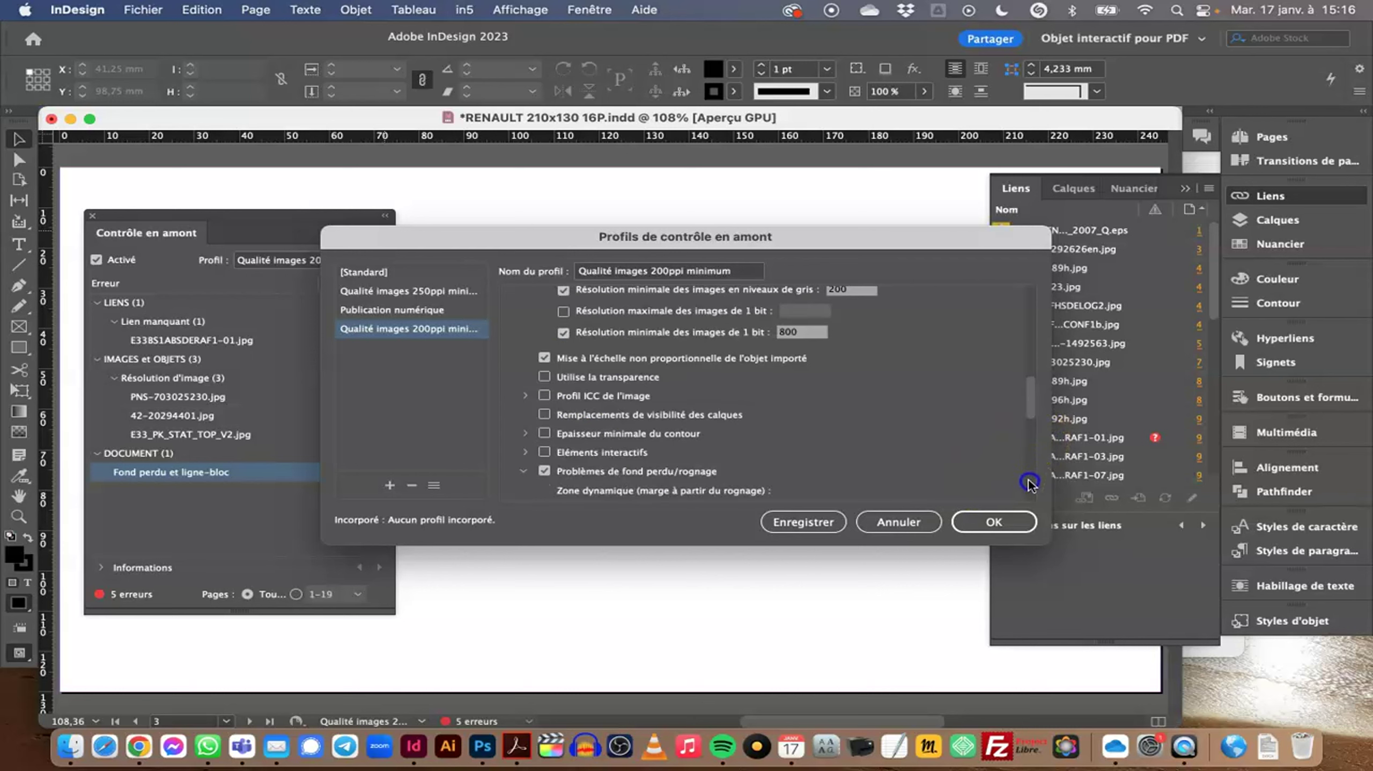
pyautogui.scroll(-10, 1032, 442)
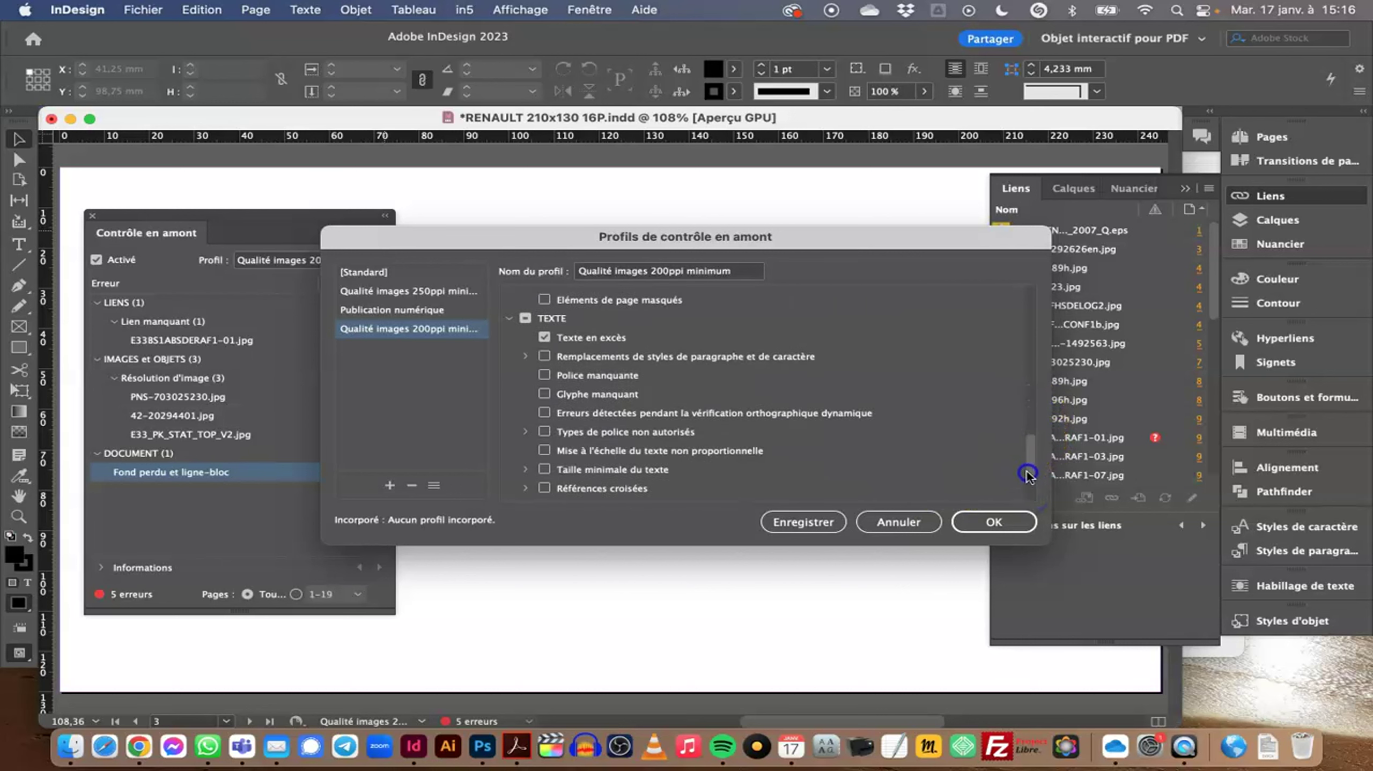
# - Expand the DOCUMENT category and enable Nombre de pages obligatoire with a requirement of at least 12 pages
pyautogui.click(504, 478)
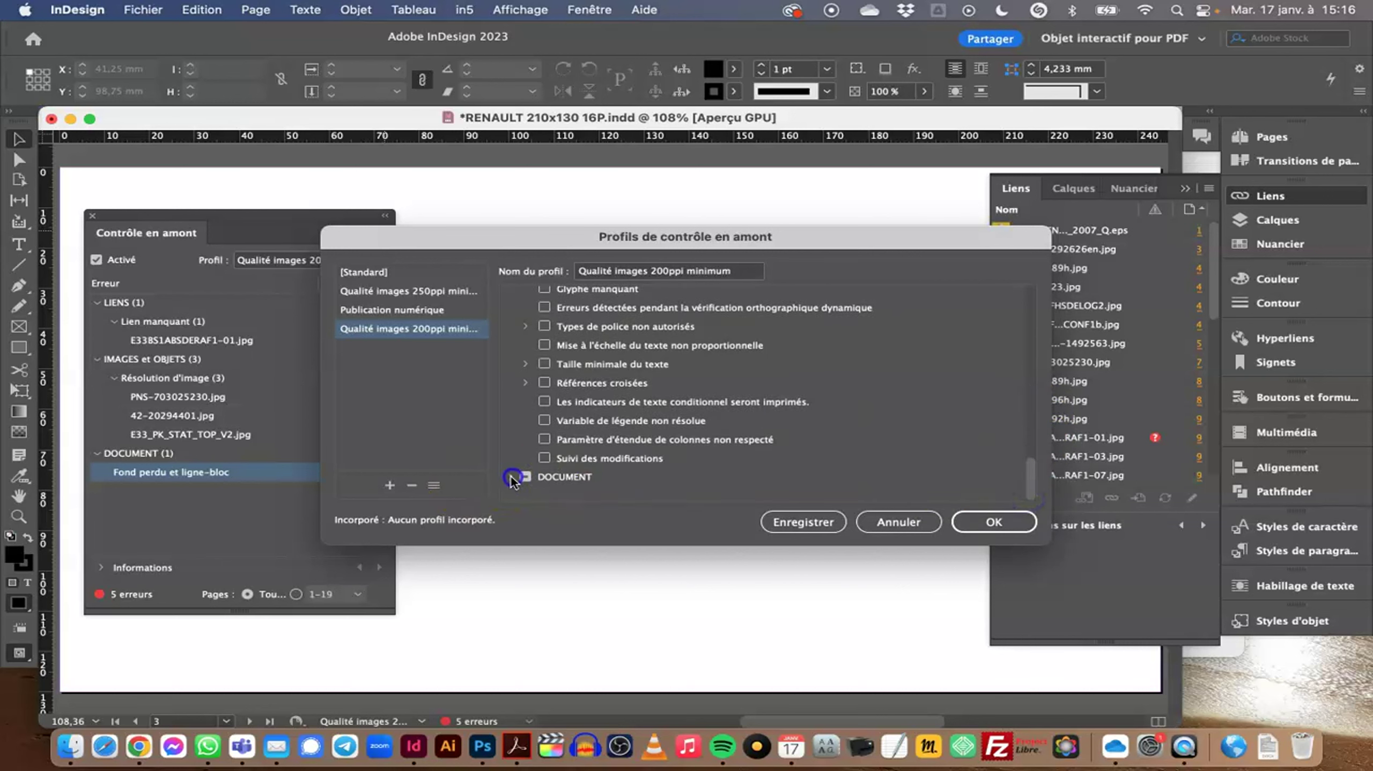
pyautogui.scroll(-4, 803, 455)
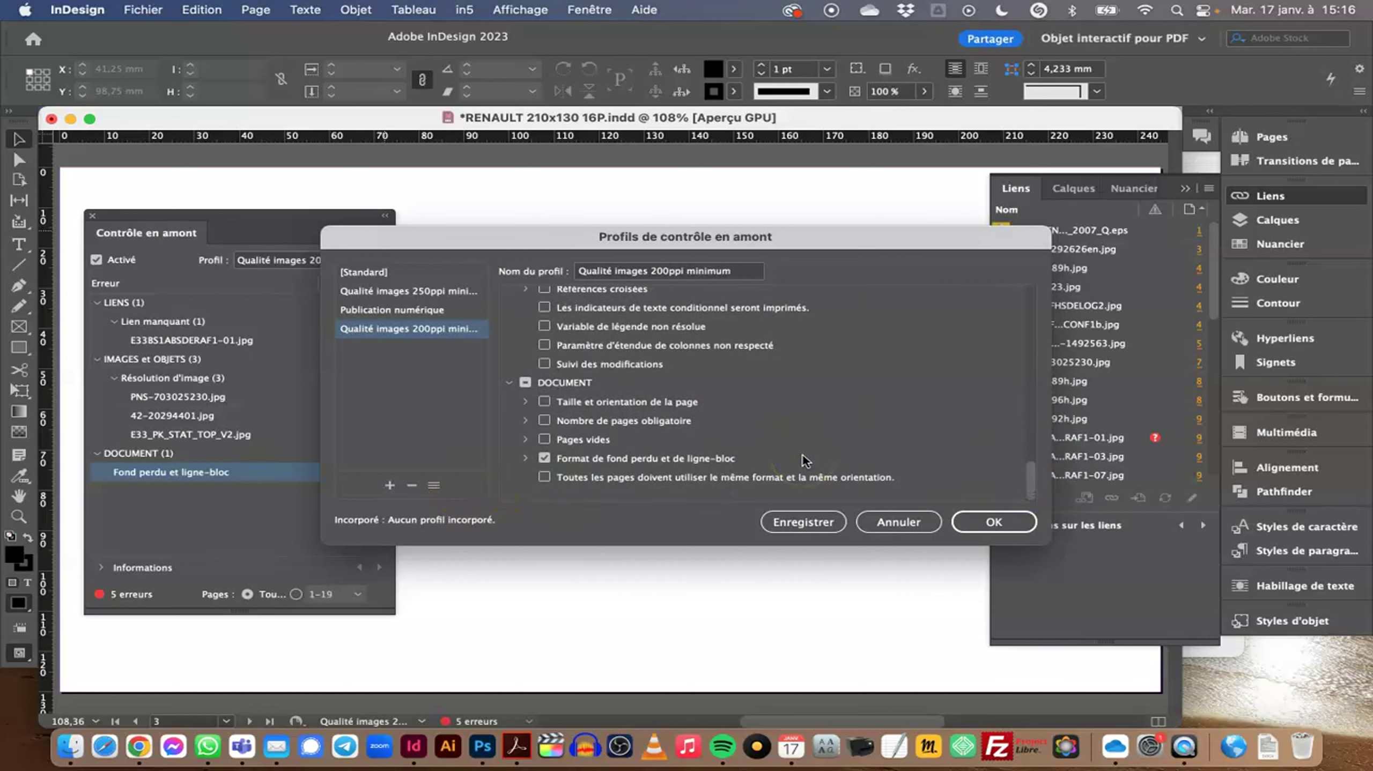
pyautogui.click(526, 420)
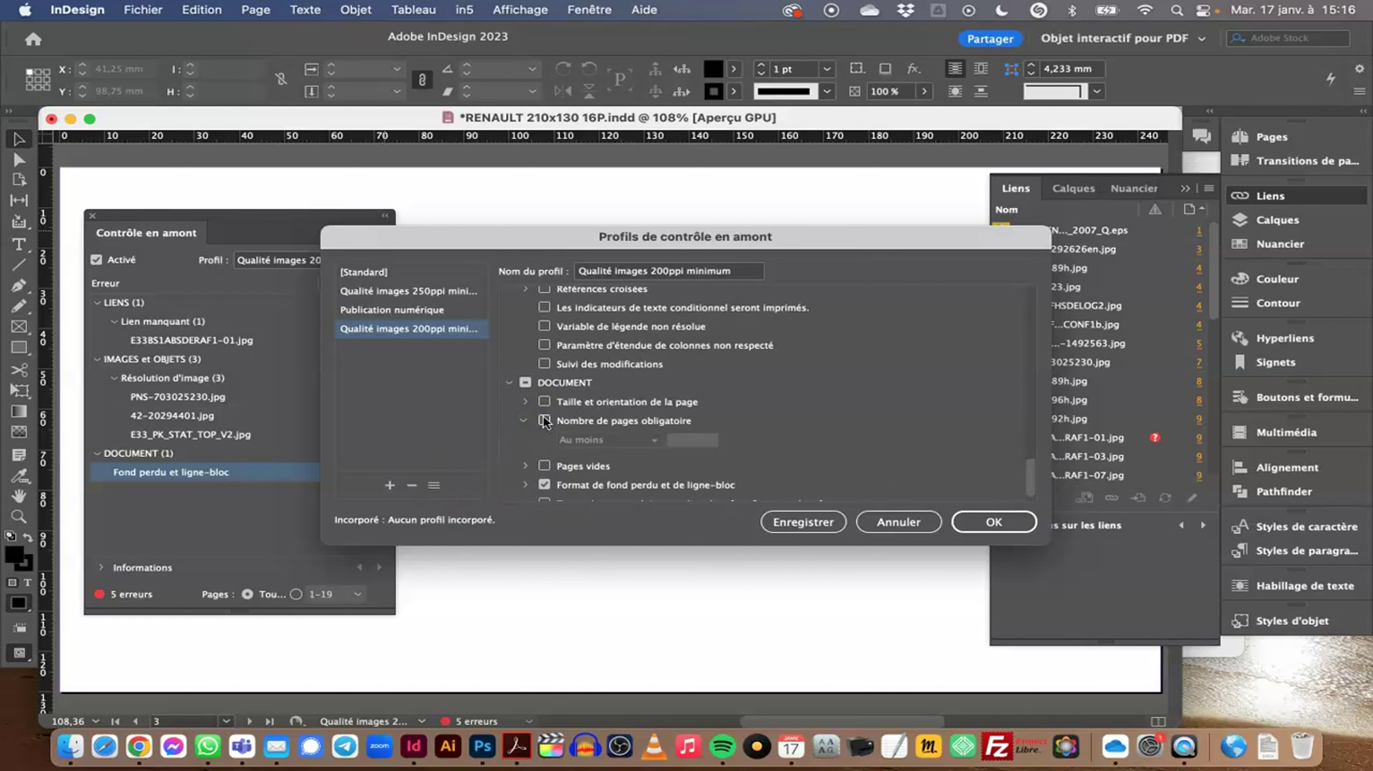
pyautogui.click(544, 421)
pyautogui.click(685, 440)
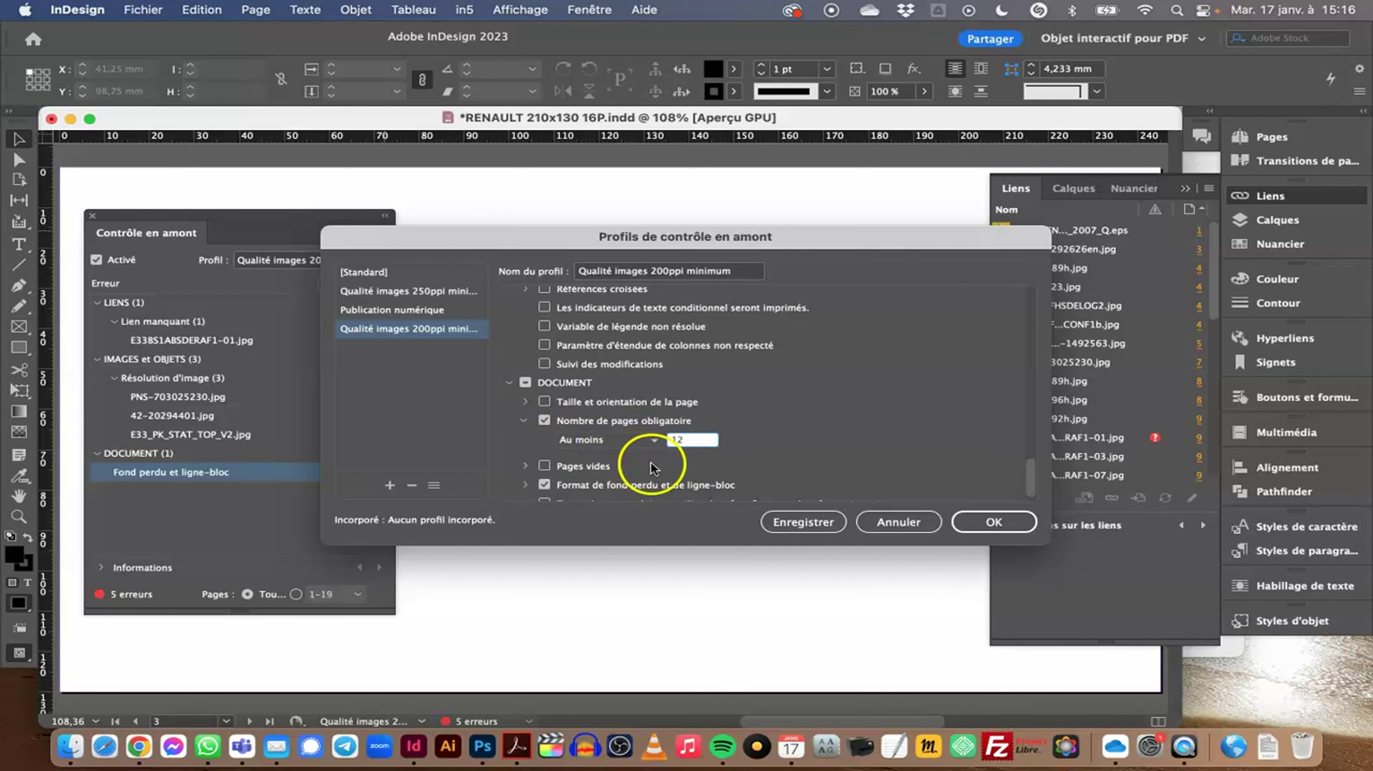
pyautogui.click(832, 453)
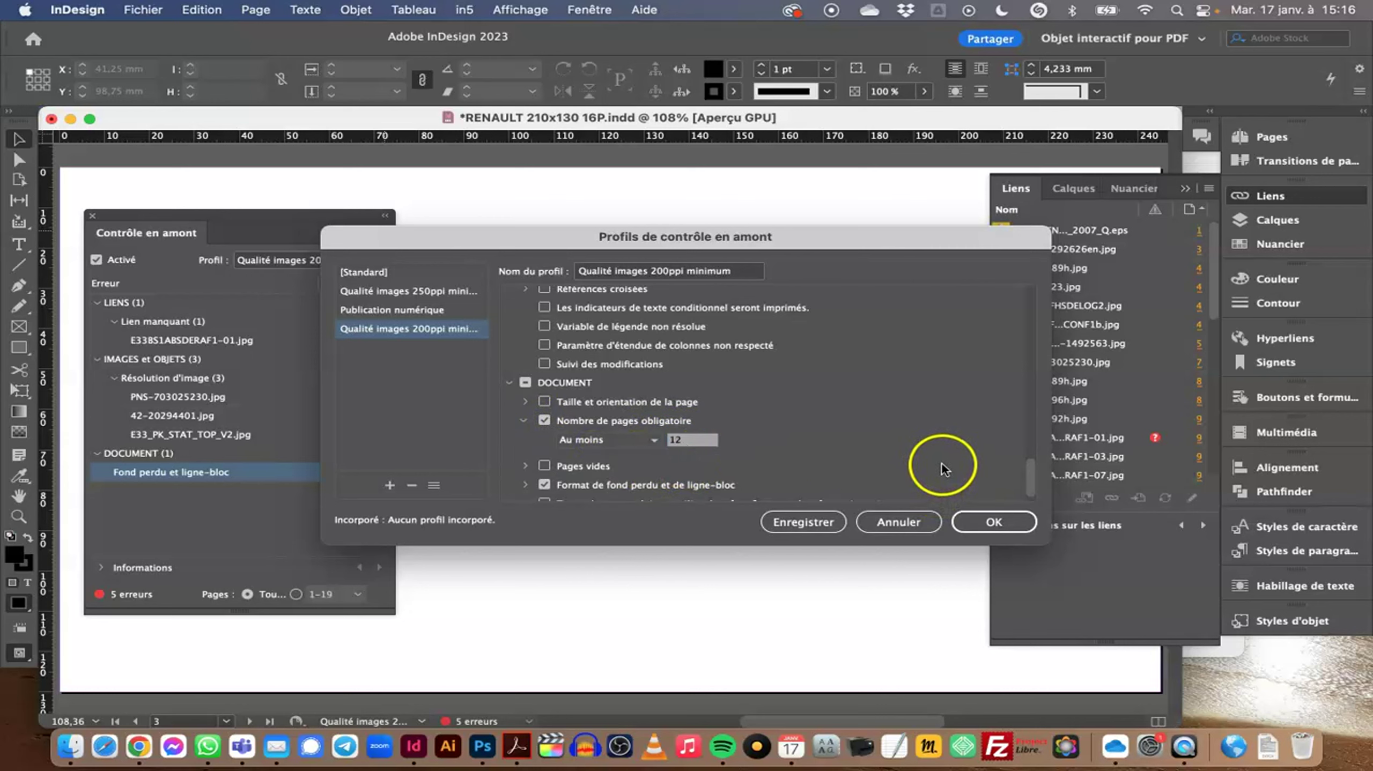
pyautogui.scroll(-1, 939, 471)
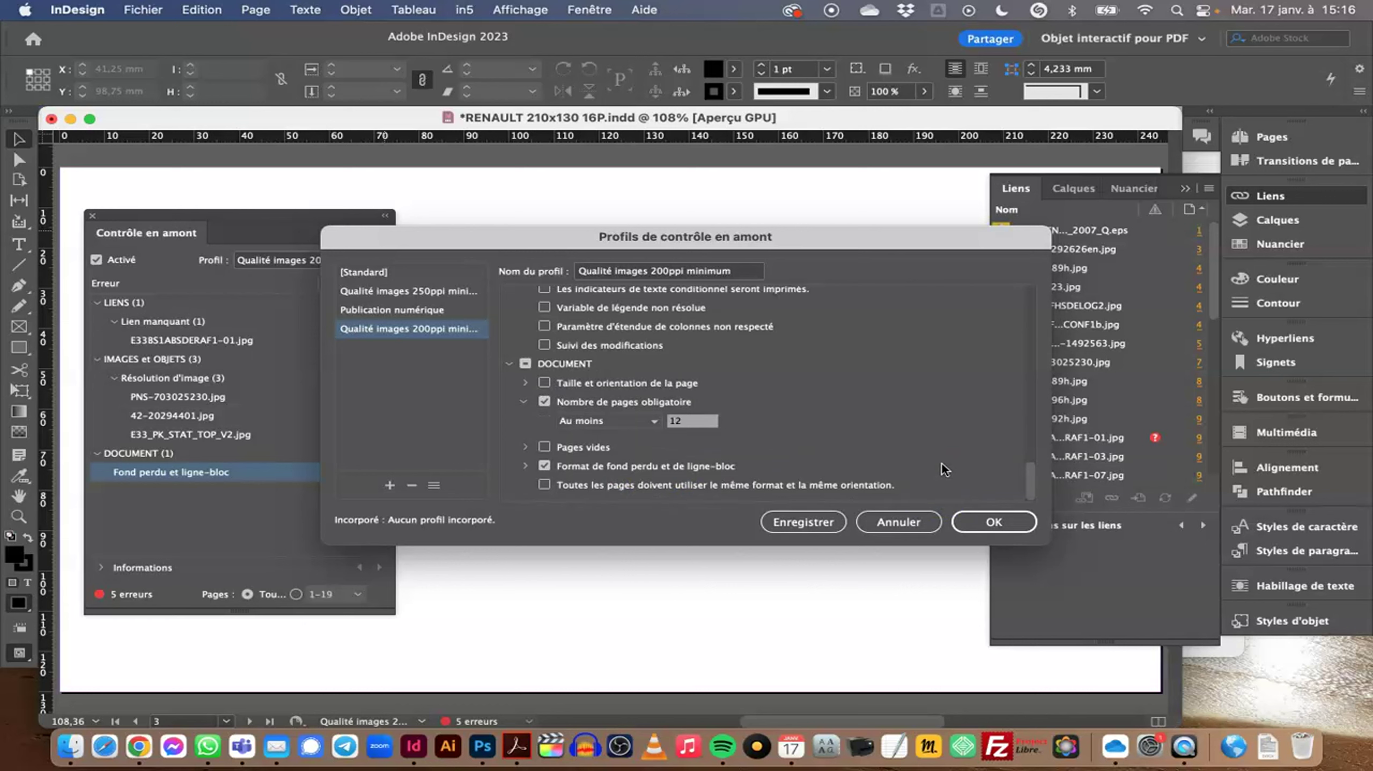
pyautogui.scroll(1, 824, 448)
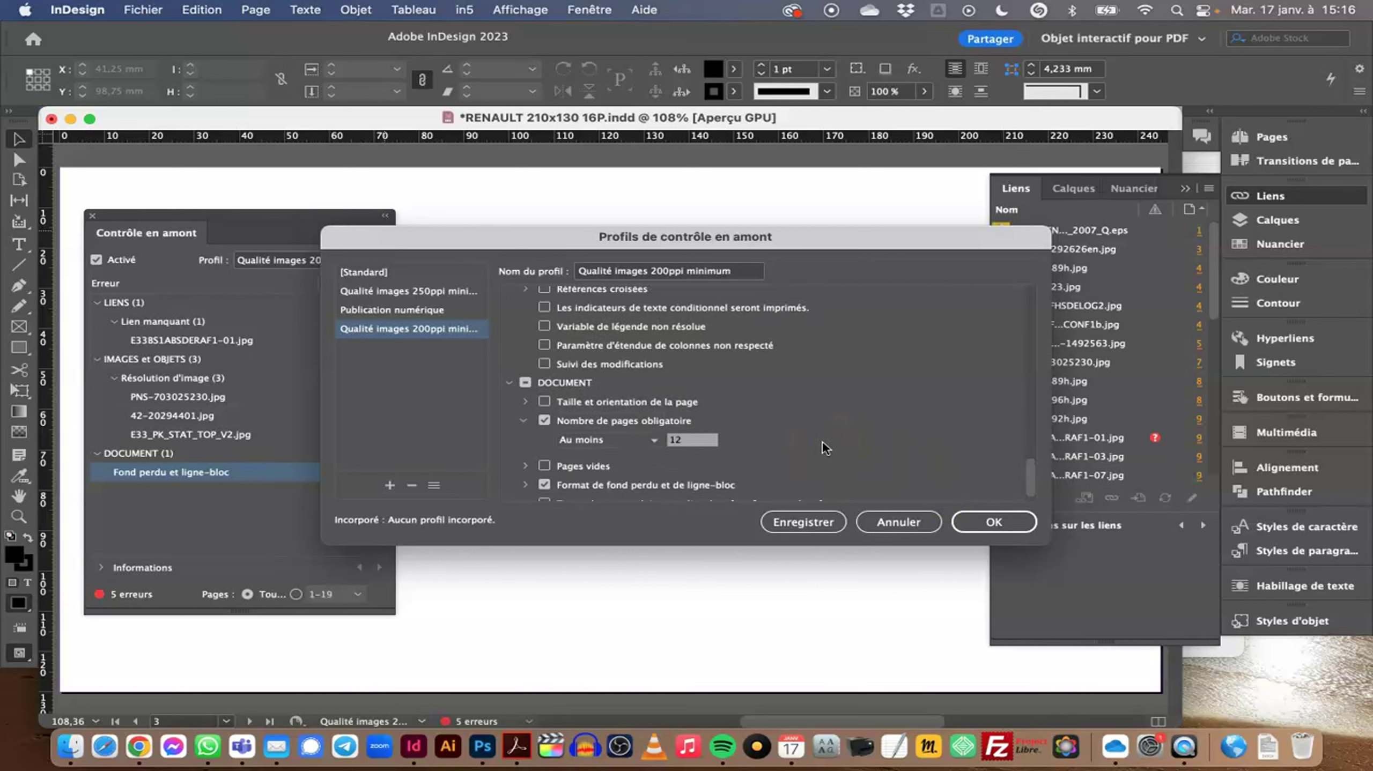
# - Enable the Taille minimale du texte check with a minimum of 5 pt and confirm the profile definitions
pyautogui.scroll(5, 584, 364)
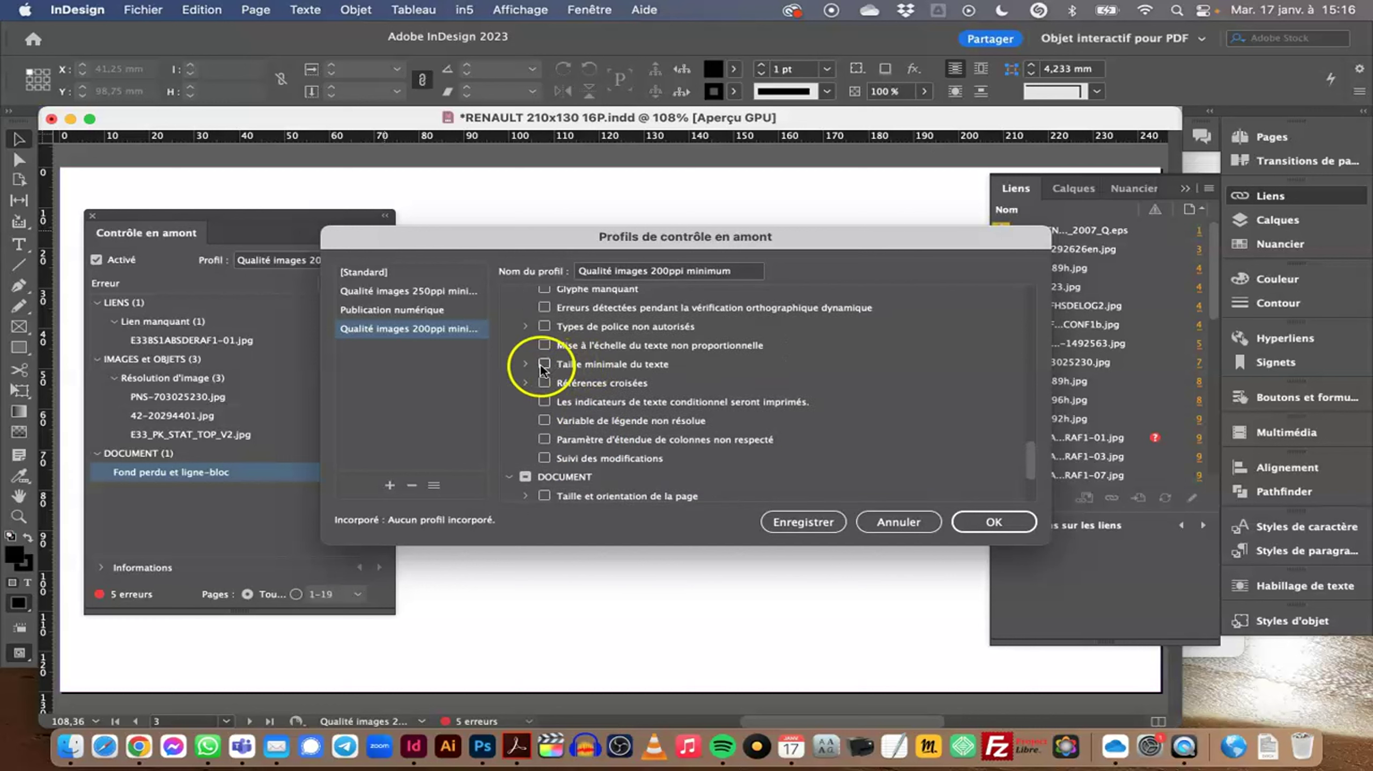
pyautogui.click(524, 364)
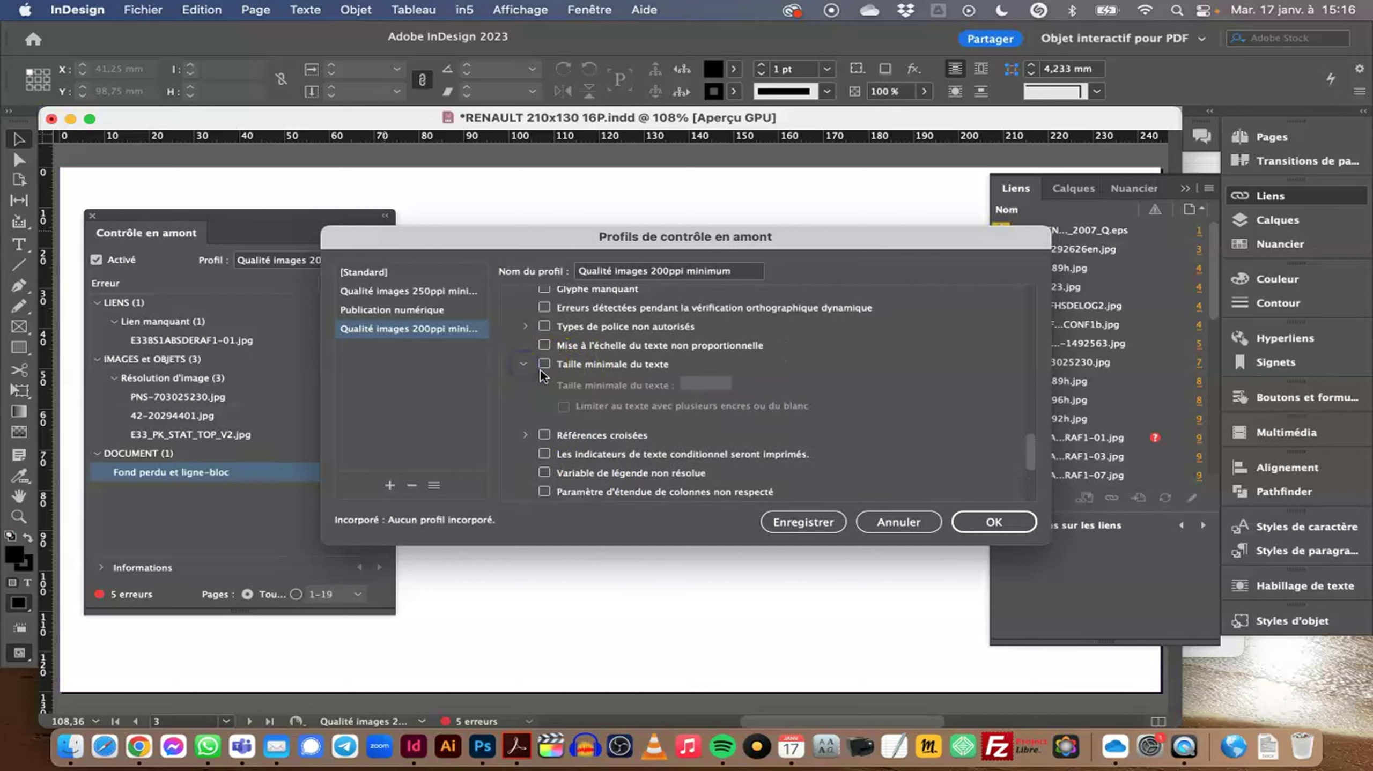
pyautogui.click(543, 364)
pyautogui.click(701, 384)
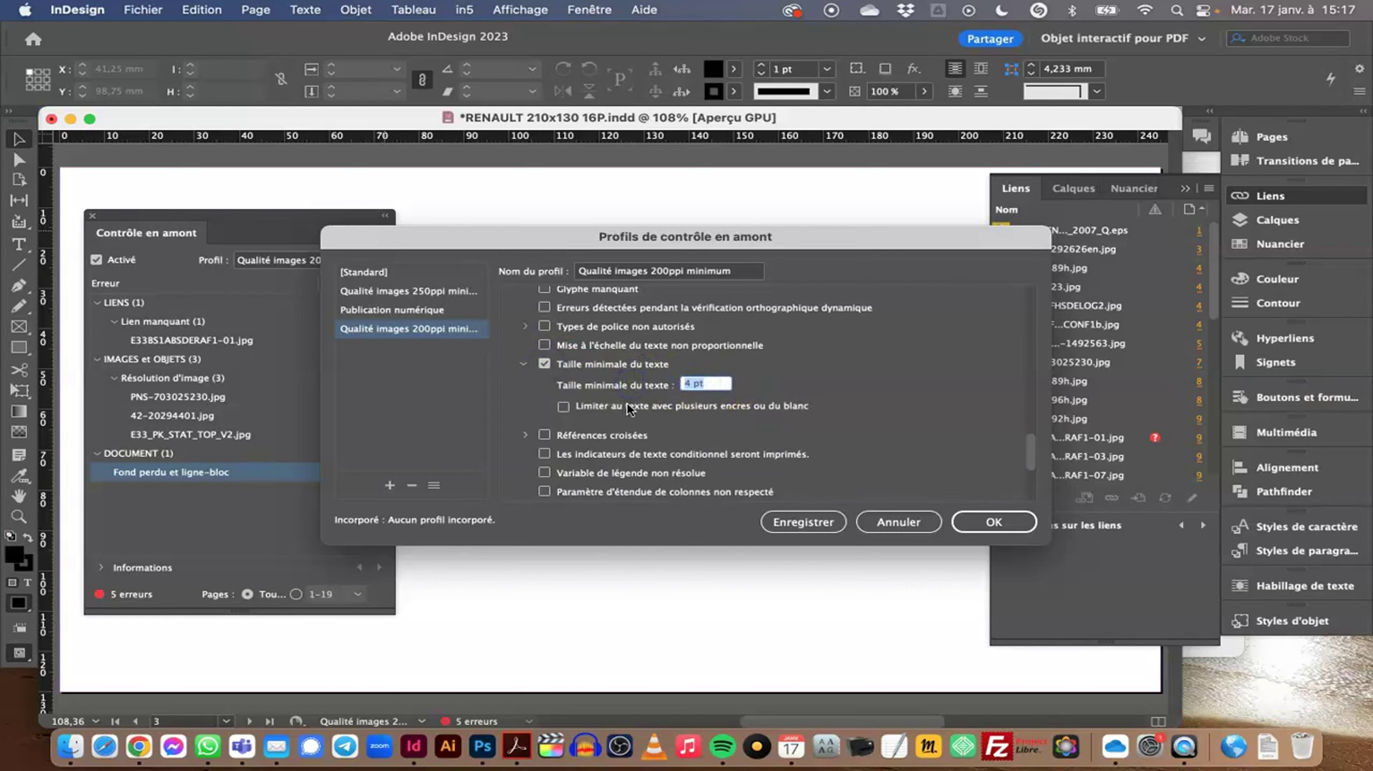
pyautogui.write('5')
pyautogui.click(853, 398)
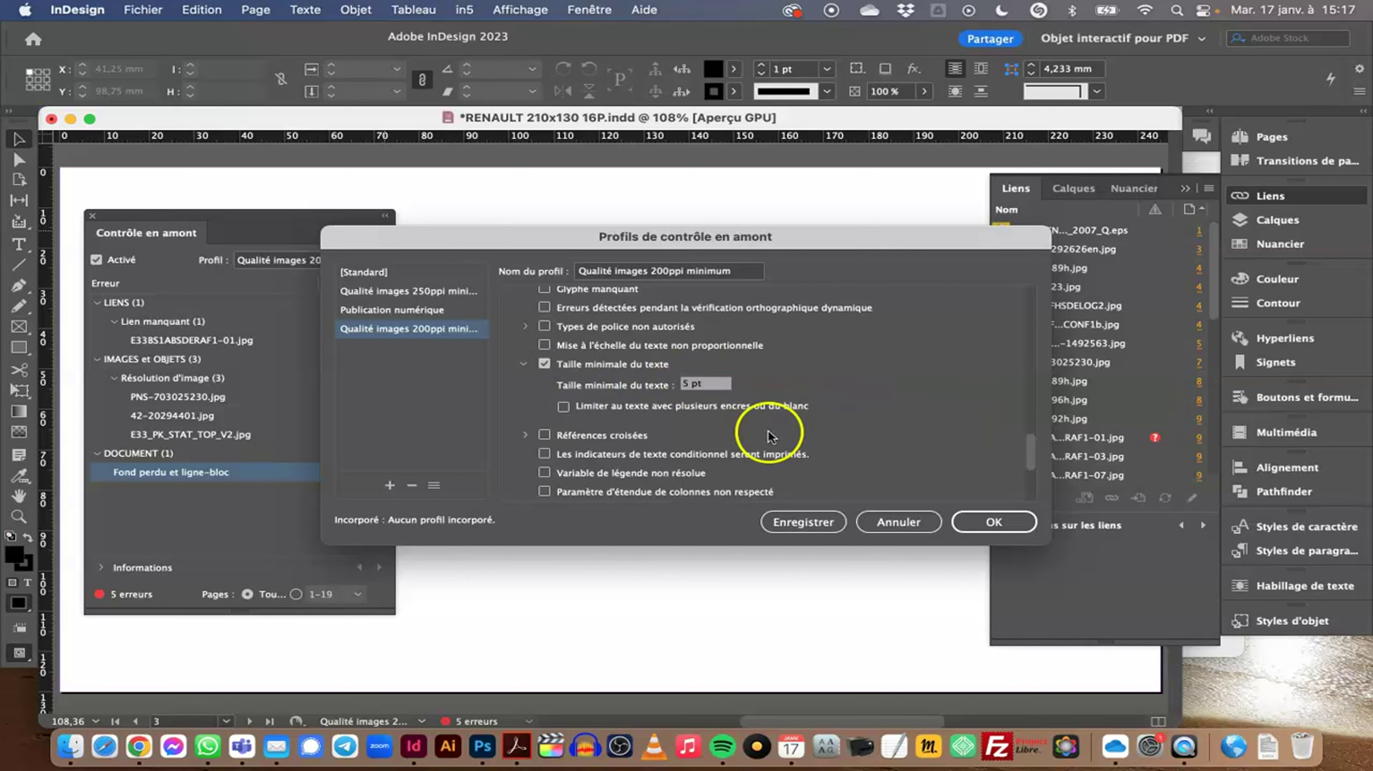
pyautogui.click(980, 523)
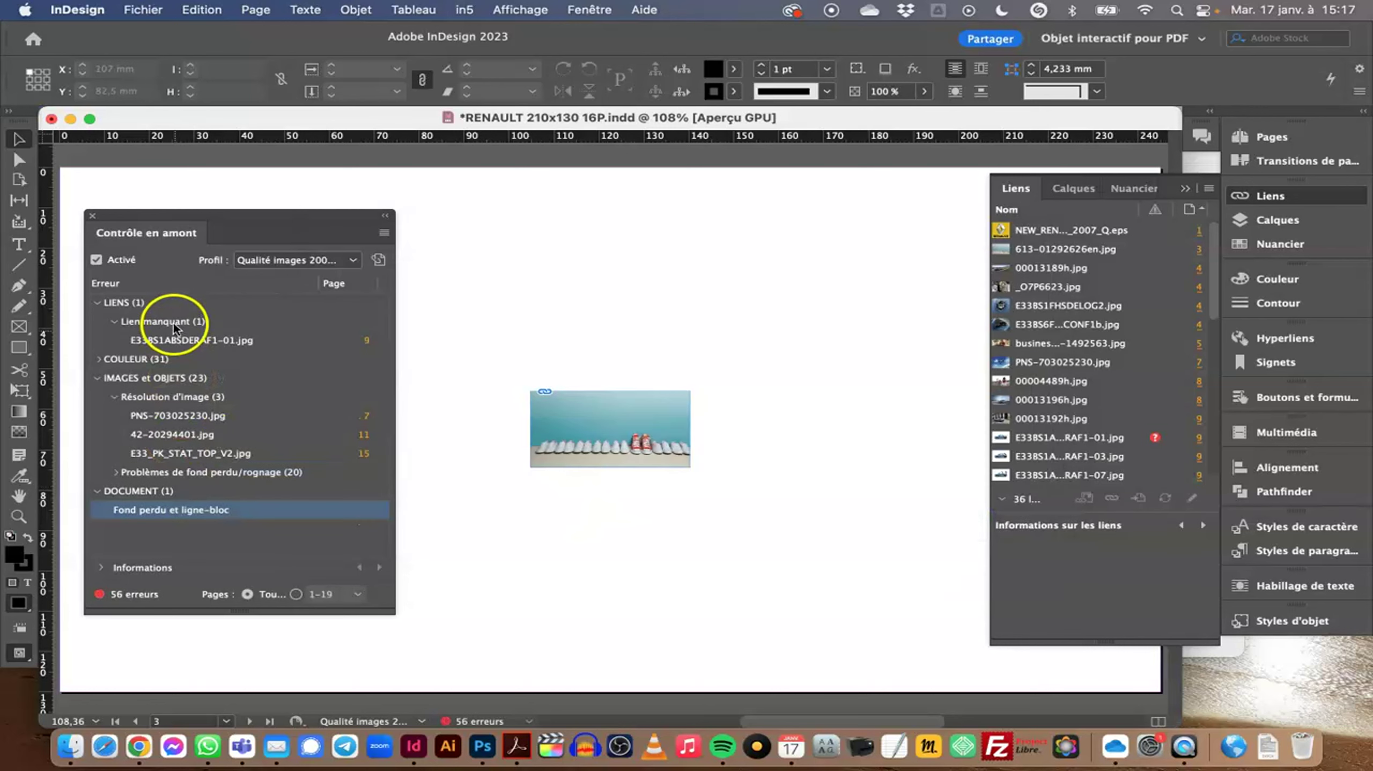
# - Expand the Problèmes de fond perdu/rognage errors and locate the flagged group, logo frame and NEW_RENAULT_2007_Q.eps on page 1, plus a graphic frame on page 4
pyautogui.click(139, 510)
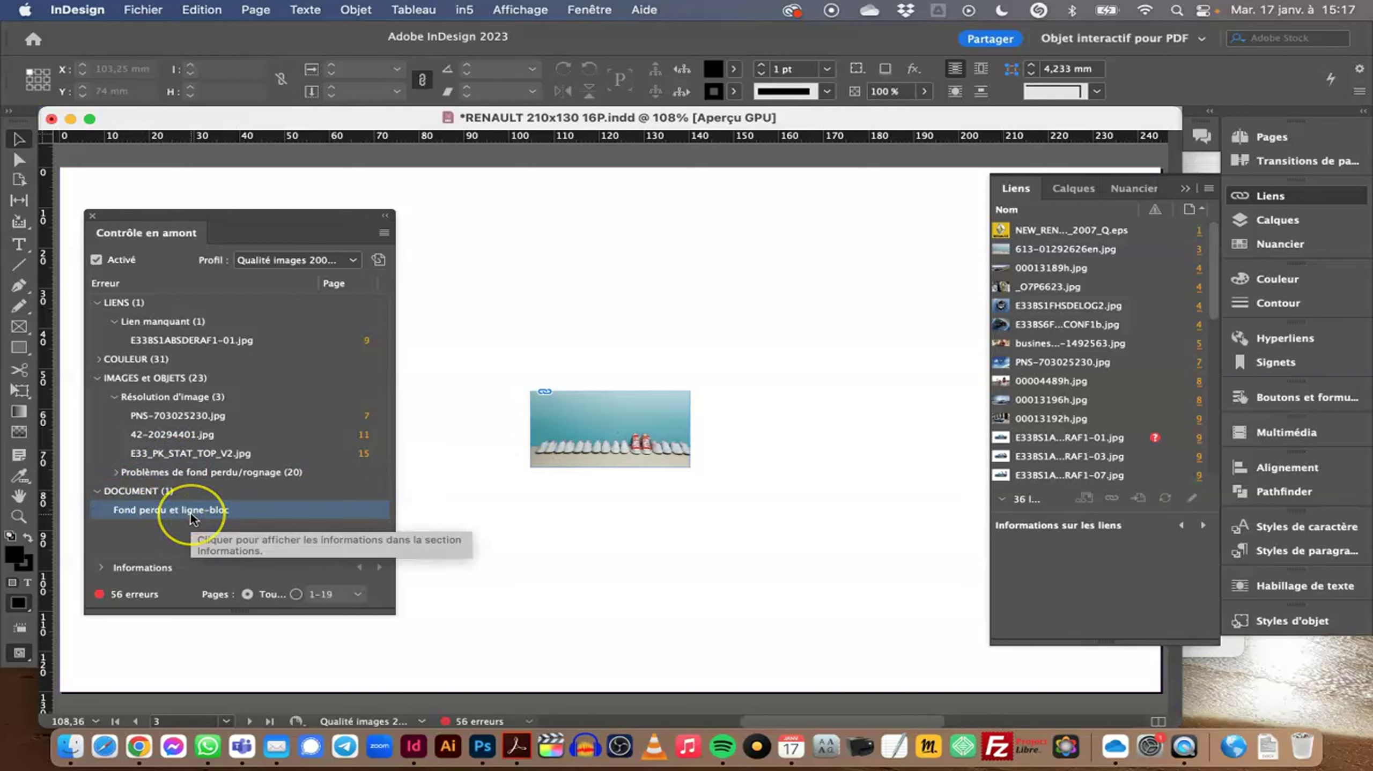
pyautogui.click(116, 471)
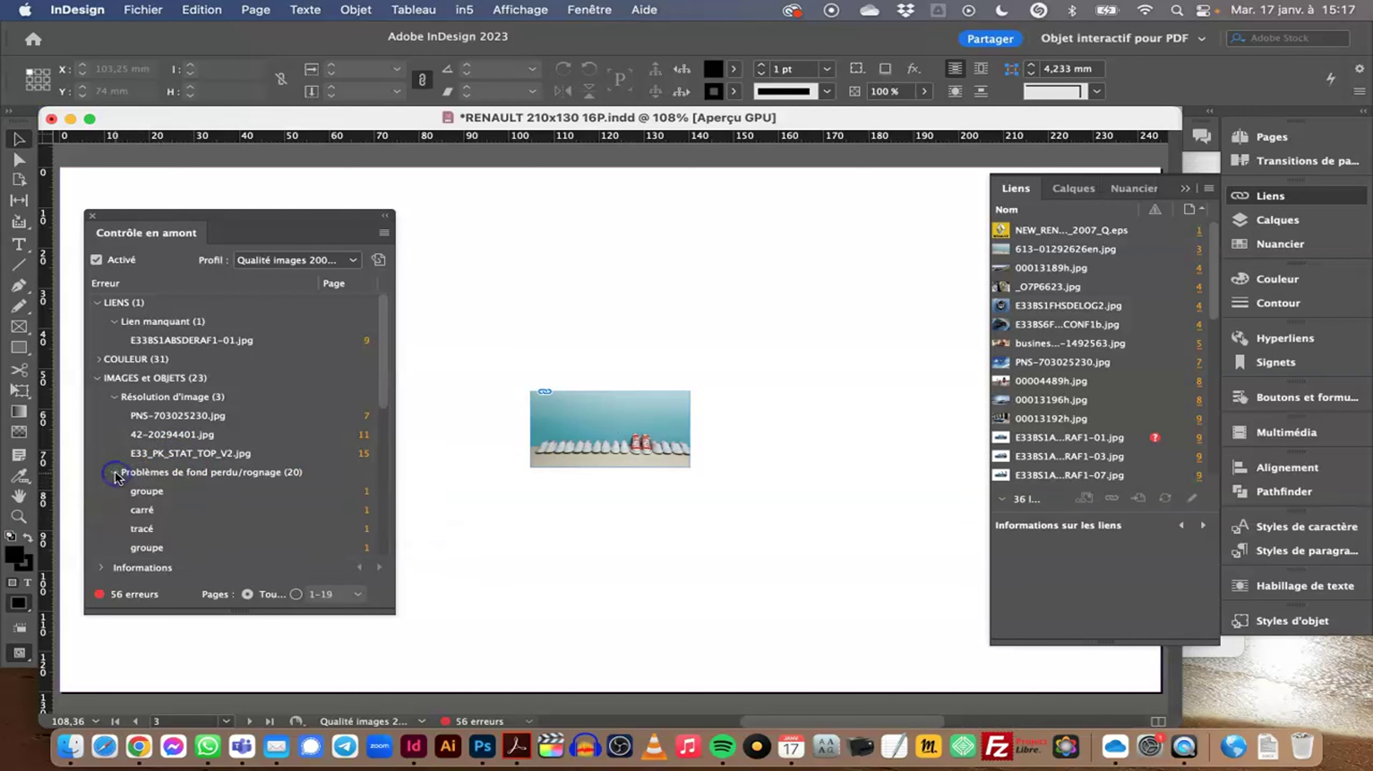
pyautogui.click(366, 494)
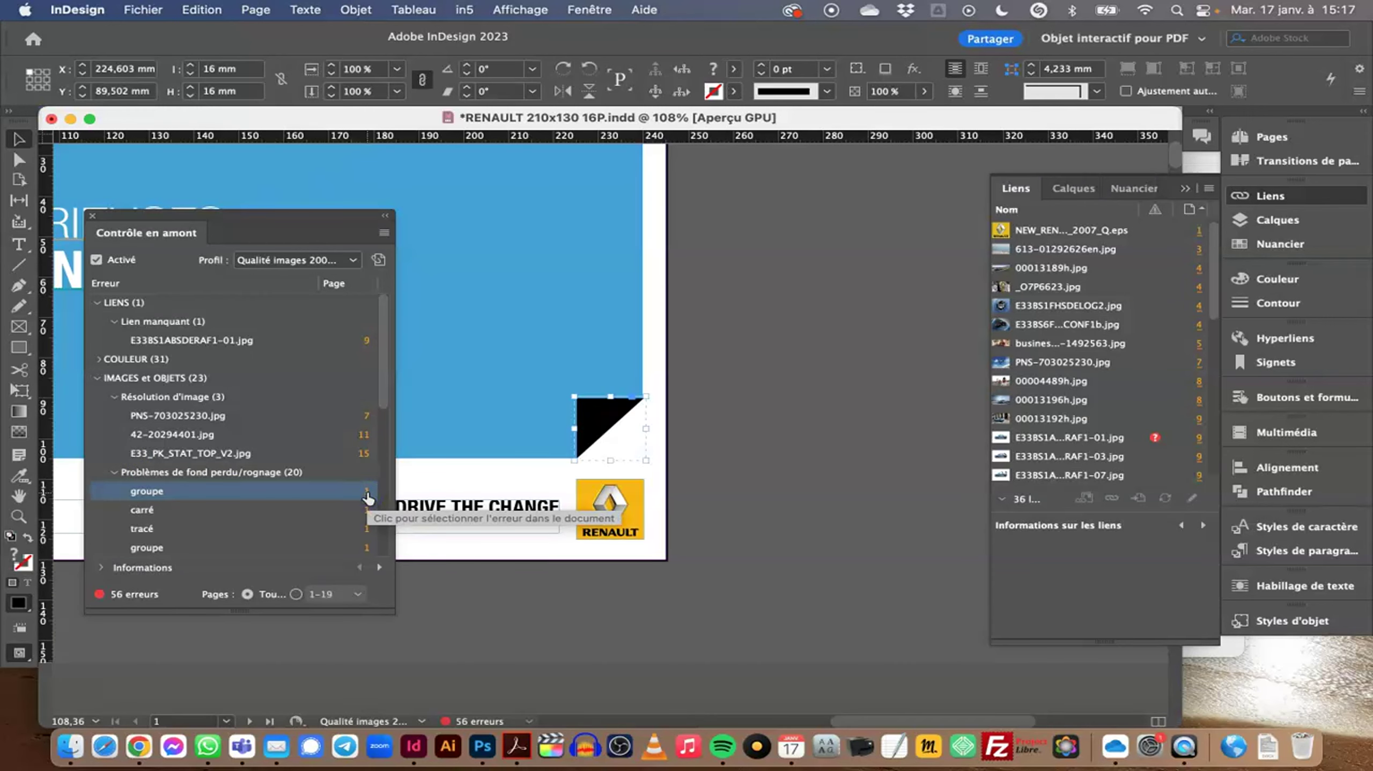
pyautogui.scroll(-1, 295, 523)
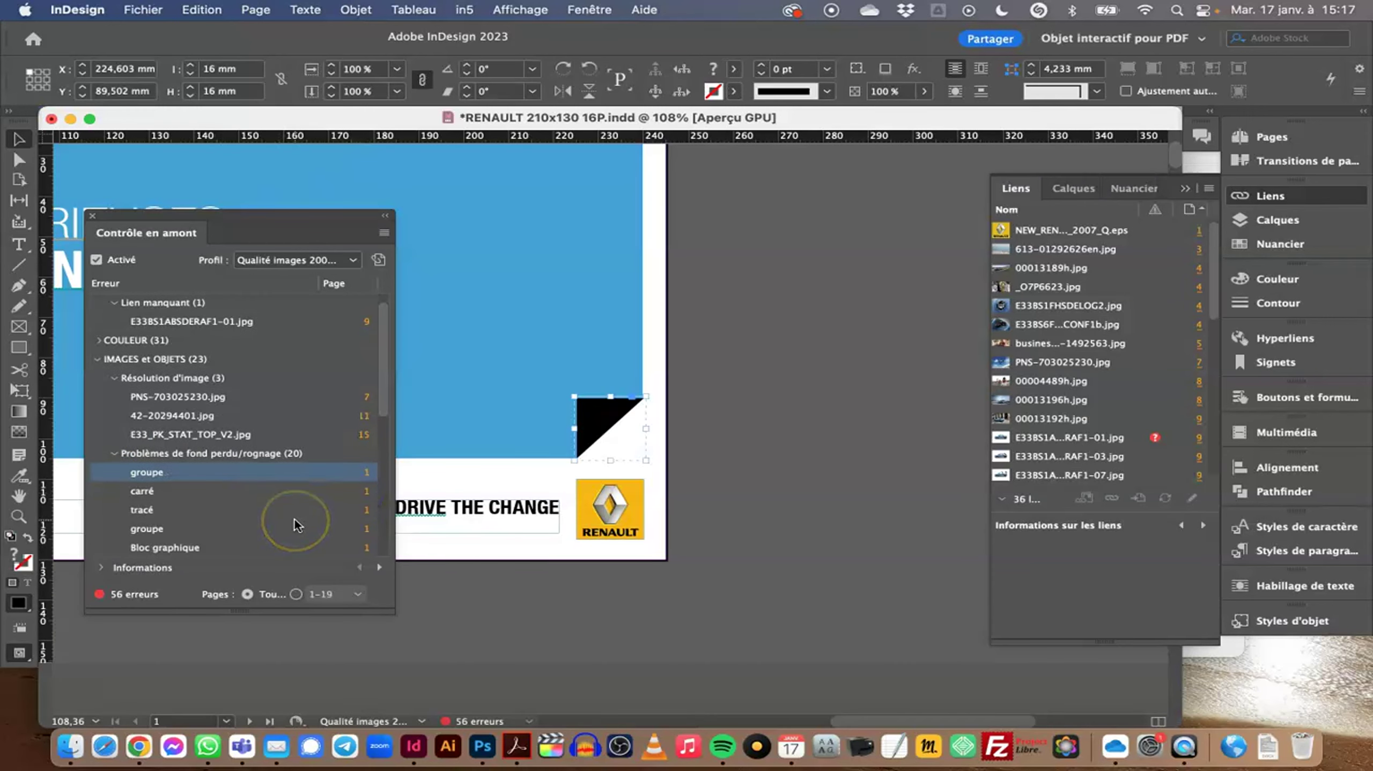
pyautogui.scroll(-2, 294, 519)
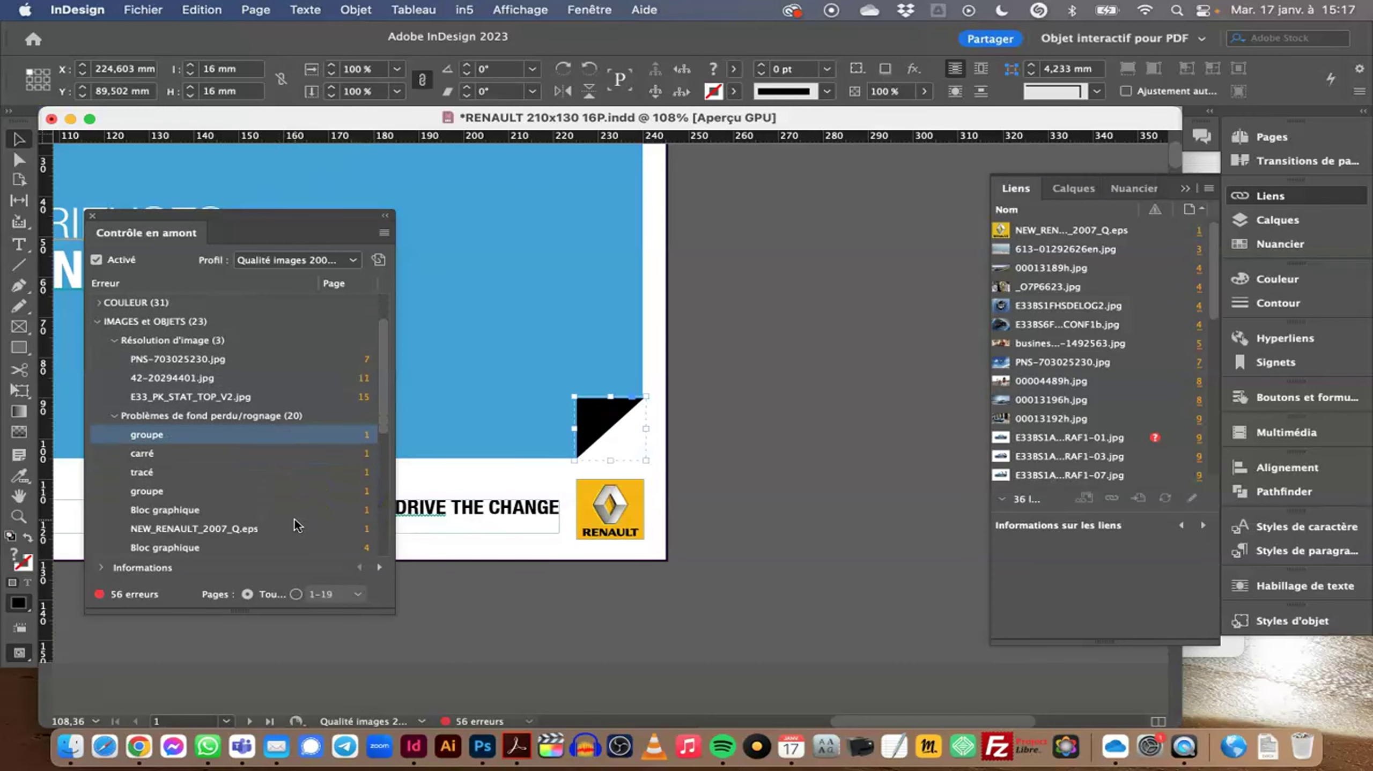
pyautogui.click(366, 513)
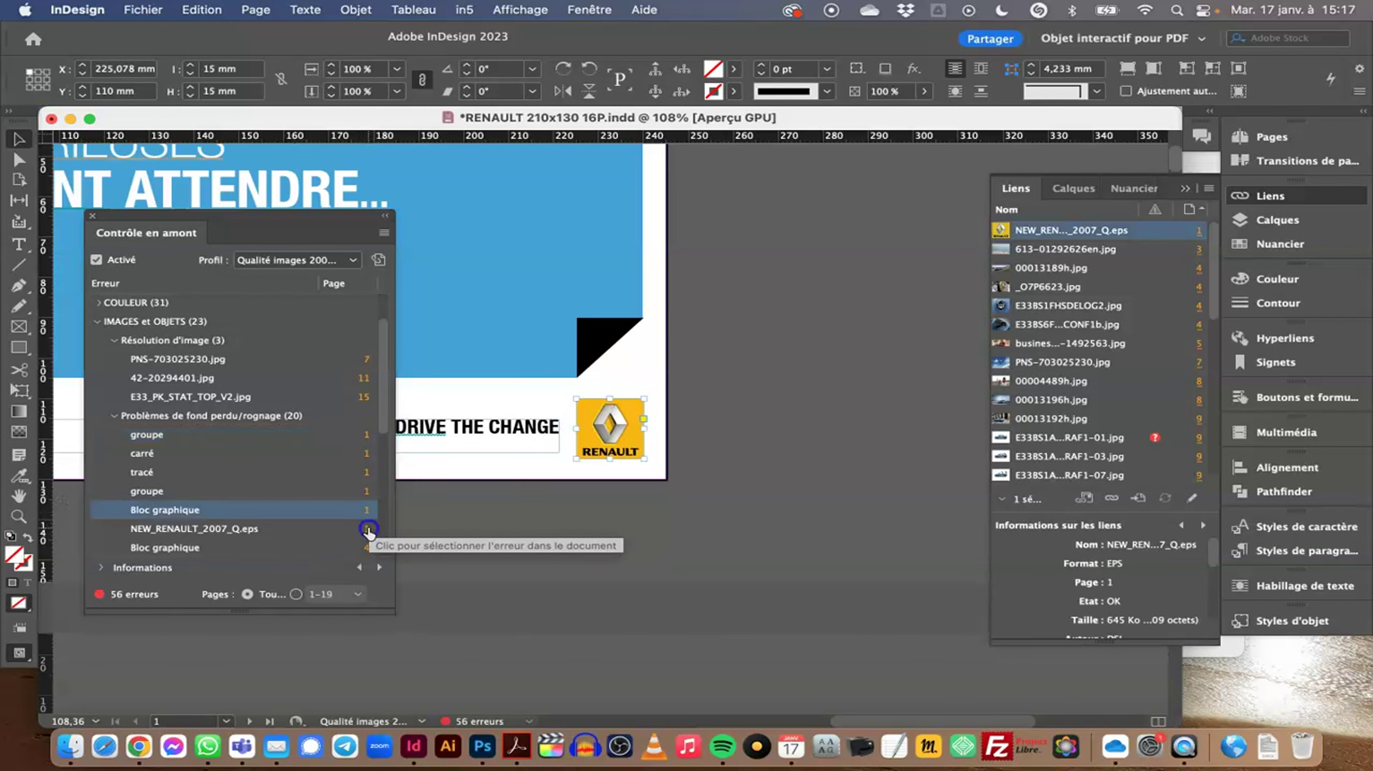
pyautogui.click(368, 530)
pyautogui.click(367, 547)
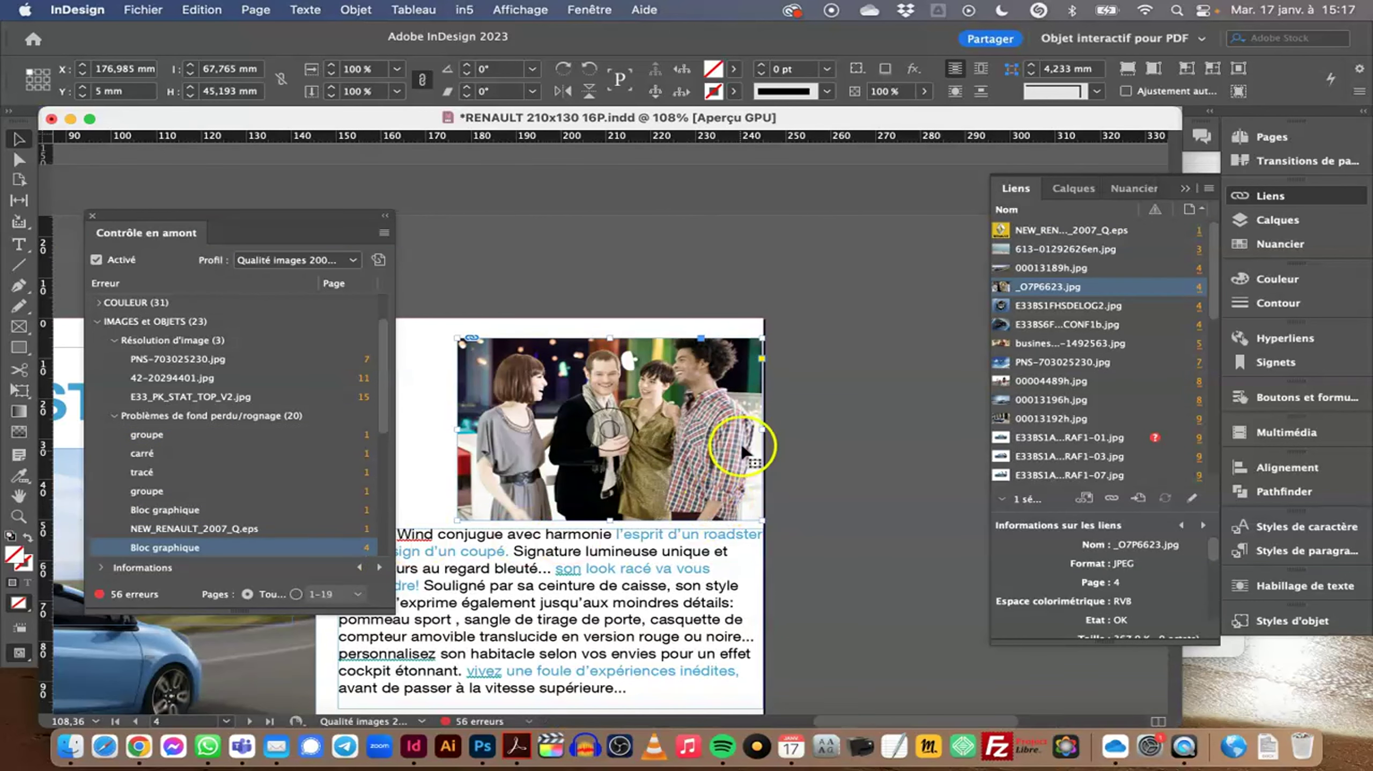
# - Locate the flagged carré on page 1 and the _O7P6623.jpg bleed error on page 4
pyautogui.click(367, 454)
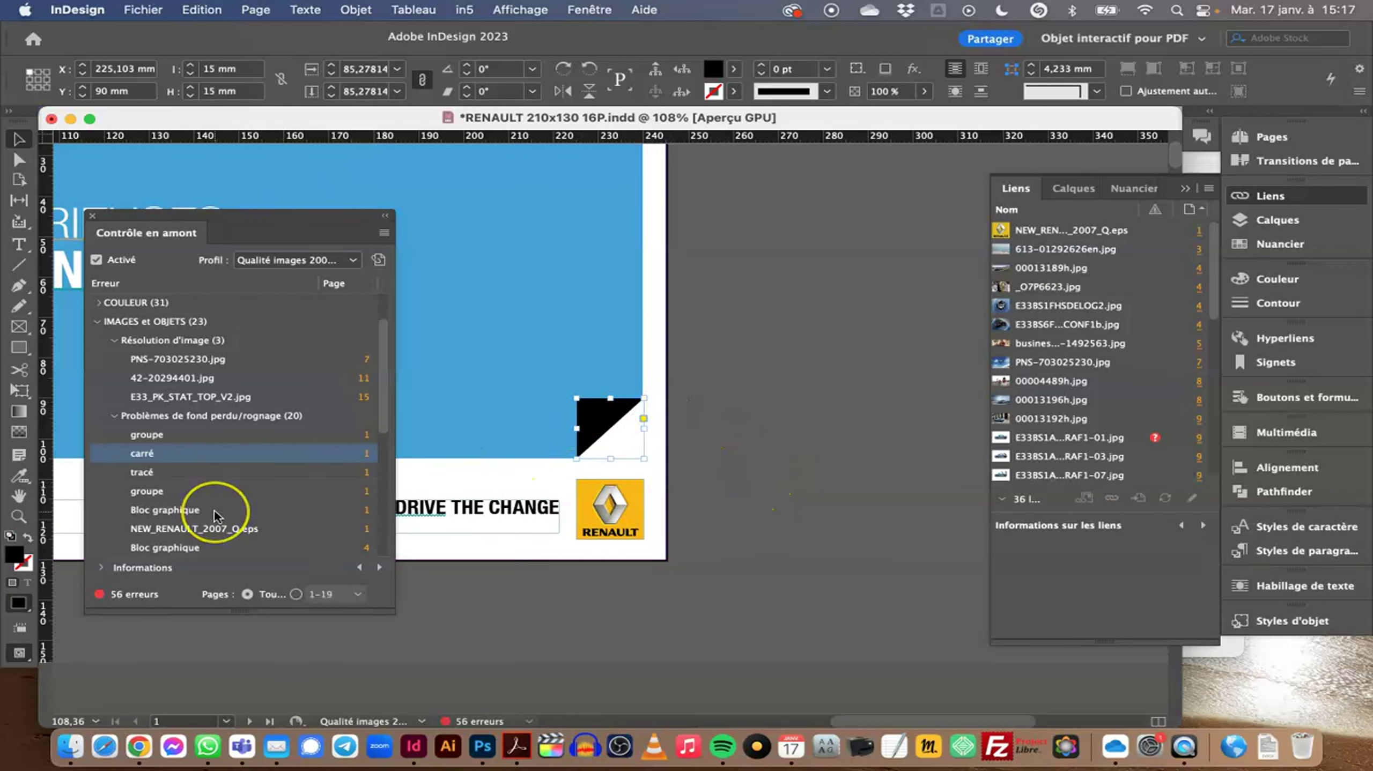
pyautogui.scroll(-3, 222, 516)
pyautogui.scroll(-4, 218, 517)
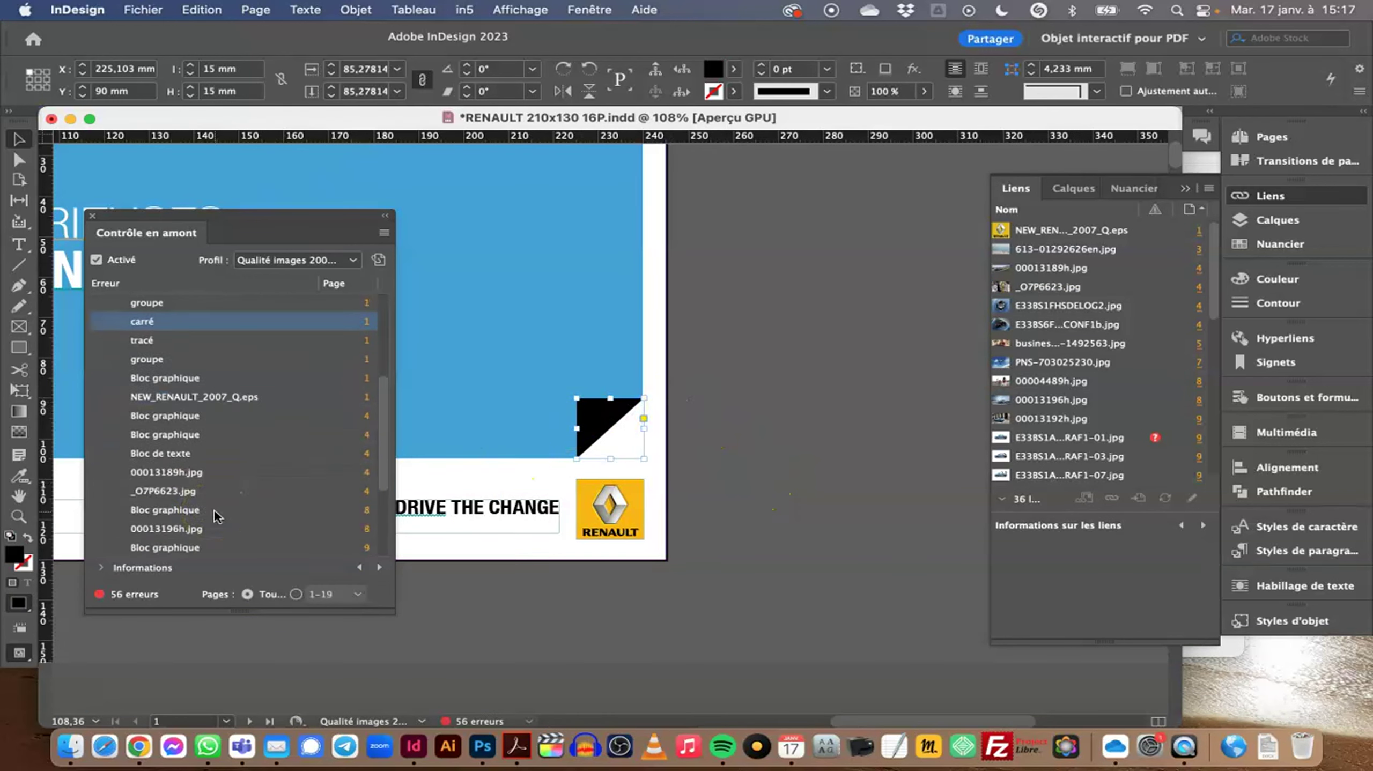
pyautogui.click(367, 492)
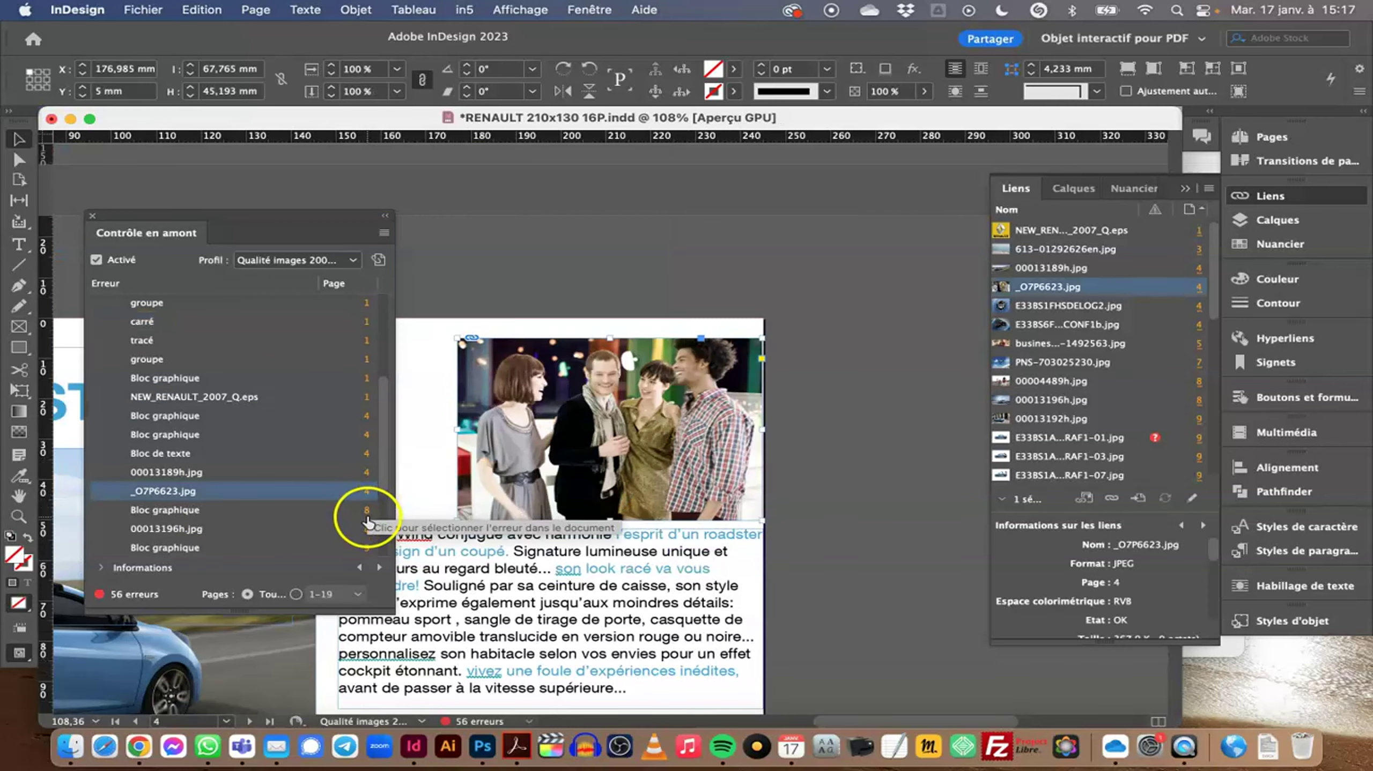
# - Locate the flagged graphic frame and 00013196h.jpg on page 8, repositioning the preflight panel to inspect the image edges
pyautogui.click(368, 516)
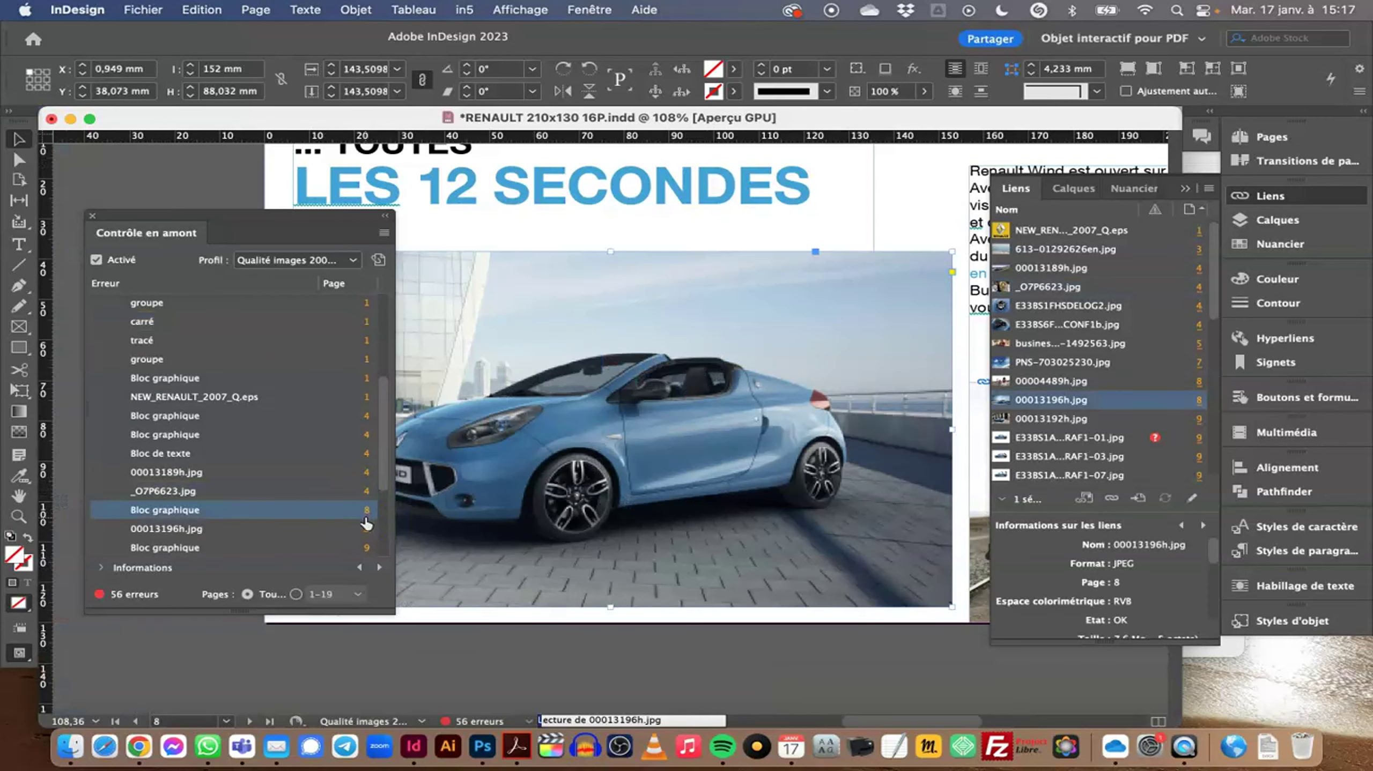
pyautogui.moveTo(201, 219); pyautogui.dragTo(606, 267)
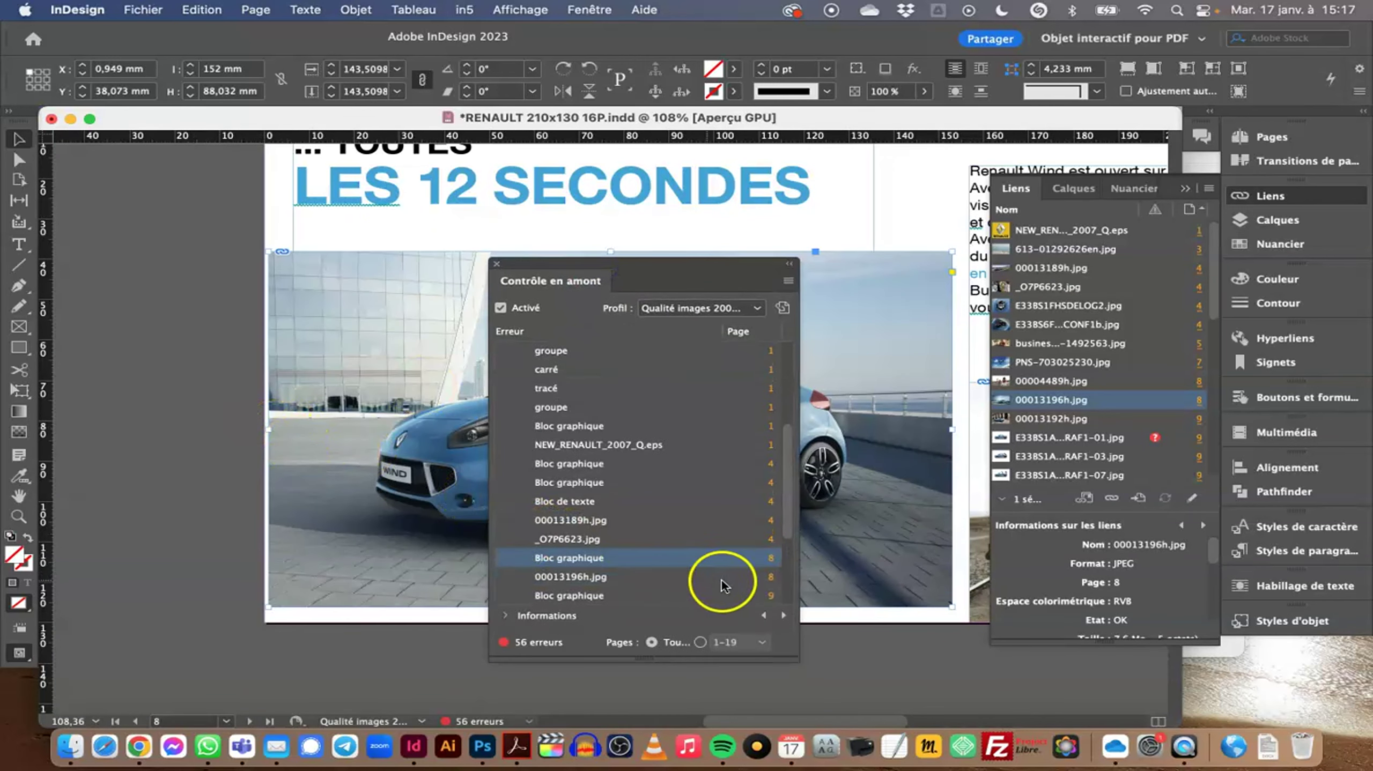
pyautogui.click(771, 577)
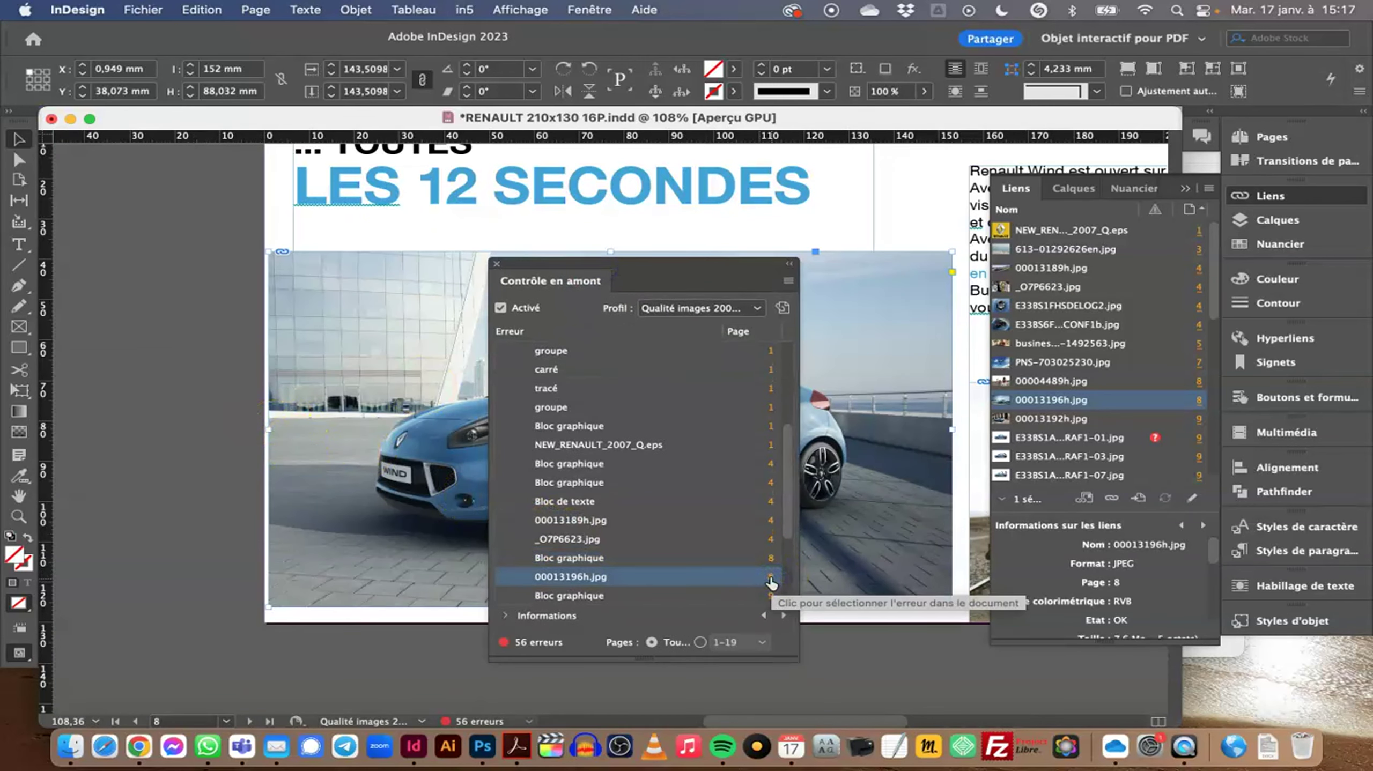
pyautogui.moveTo(587, 264); pyautogui.dragTo(241, 239)
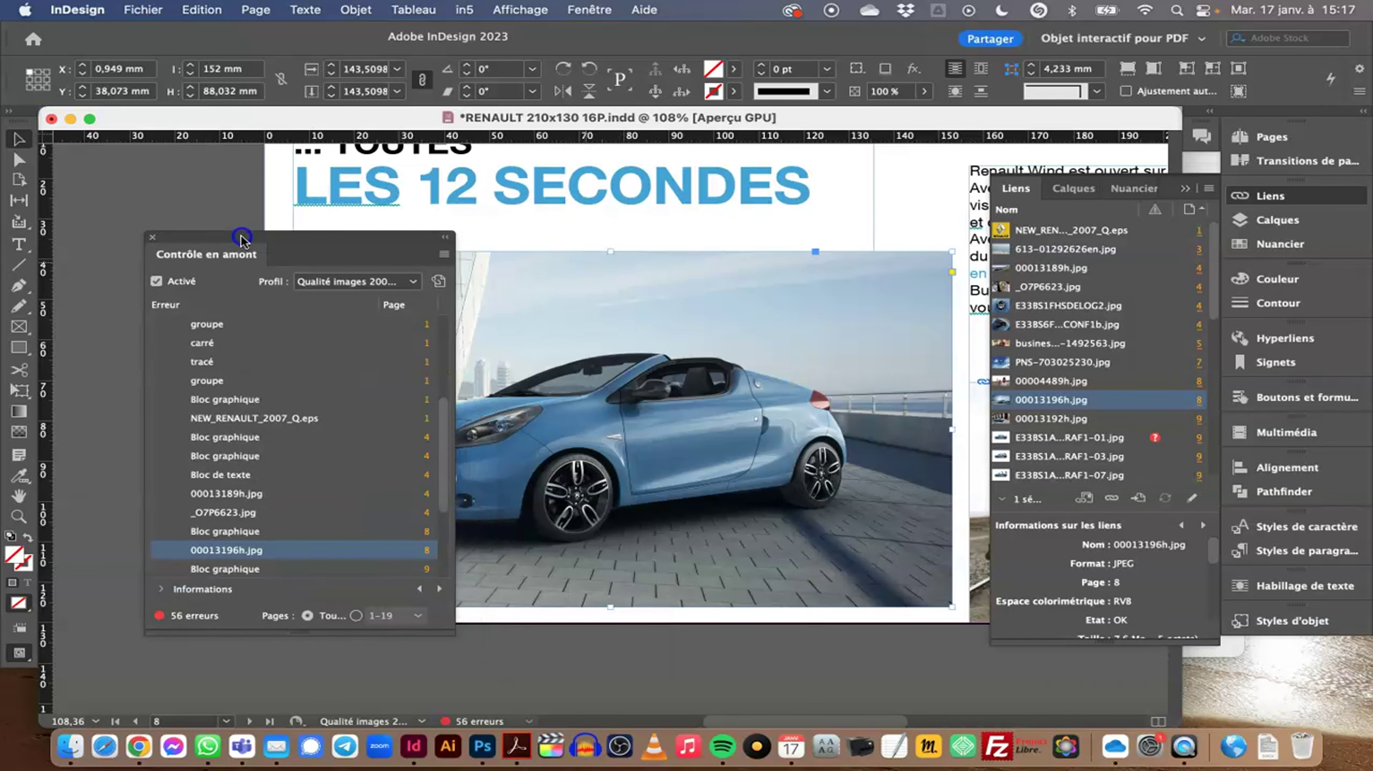
# - Expand the Espace colorimétrique non autorisé errors under COULEUR and locate E33BS6FHSDECONF1b.jpg on page 4
pyautogui.scroll(10, 304, 445)
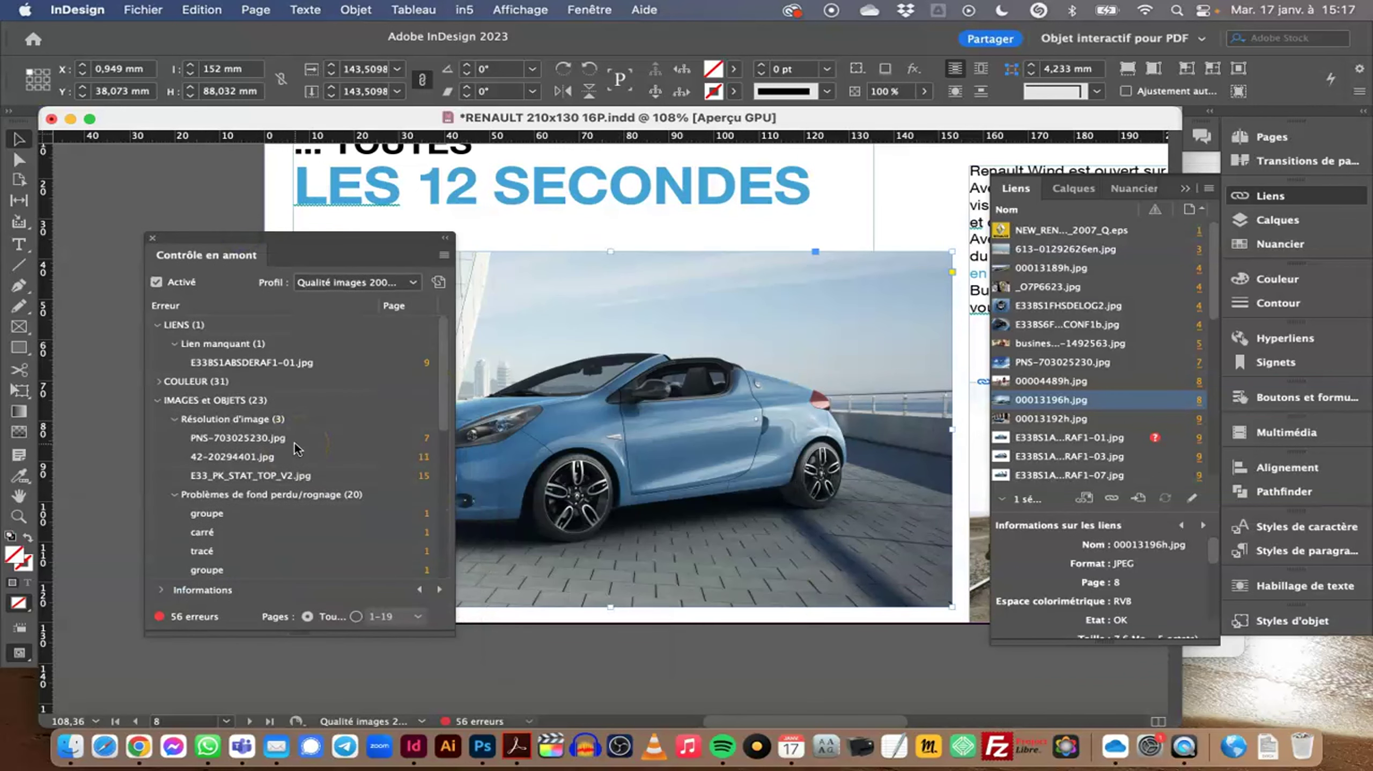
pyautogui.click(288, 440)
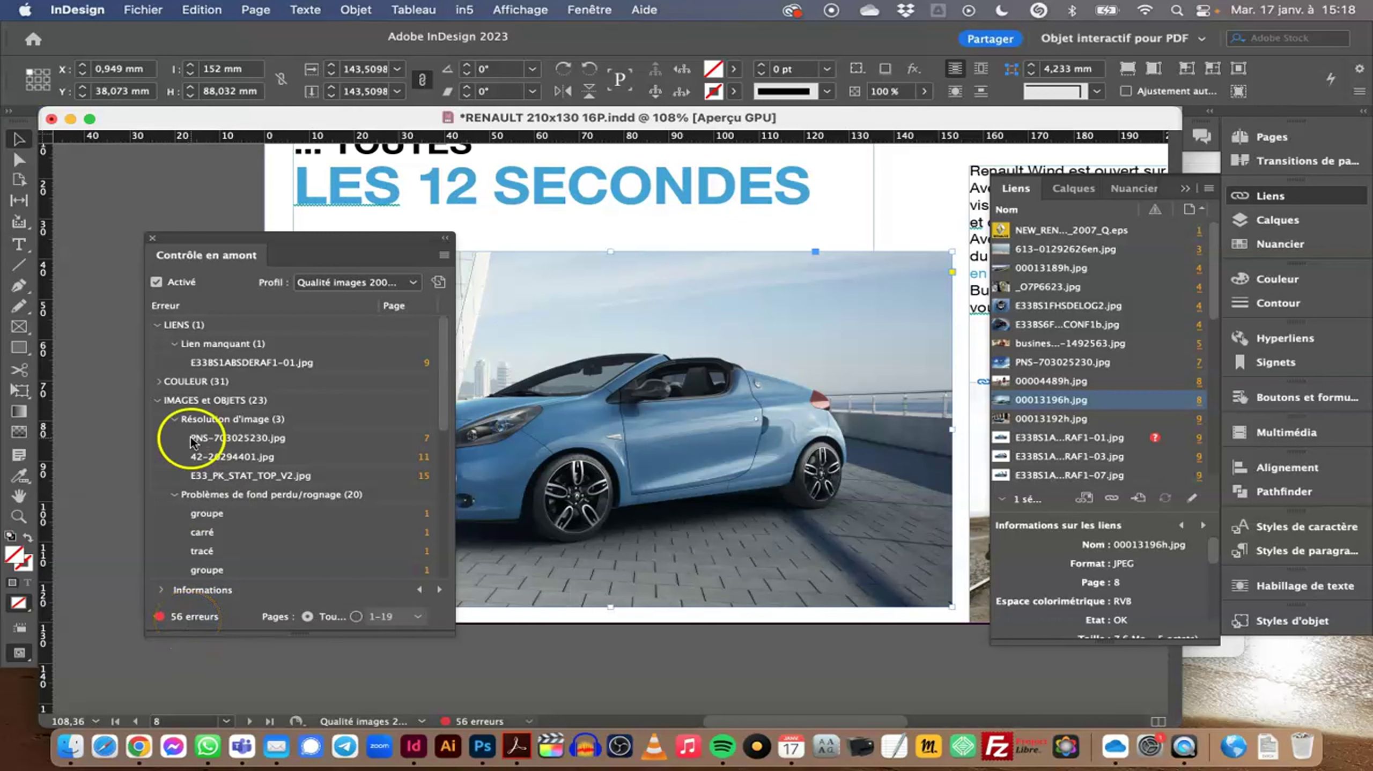
pyautogui.click(158, 381)
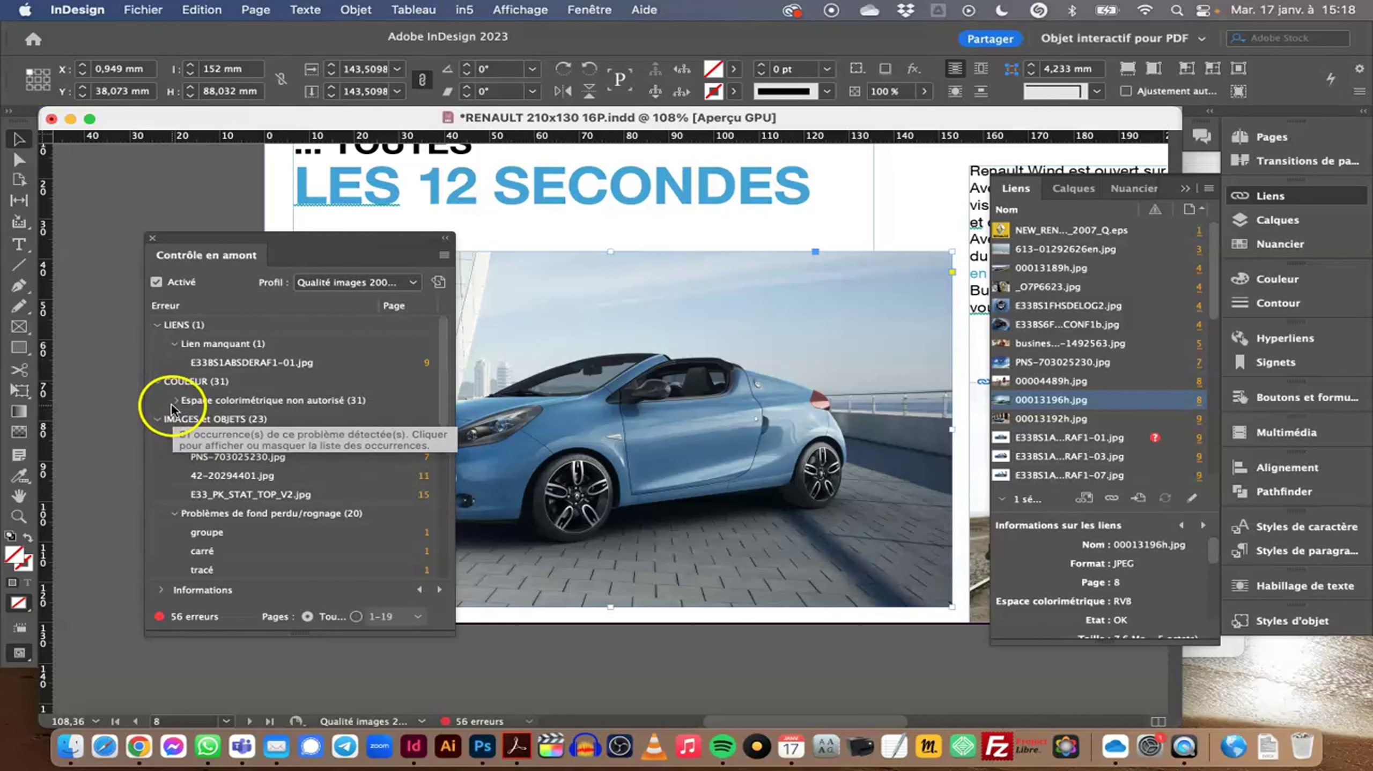
pyautogui.click(174, 400)
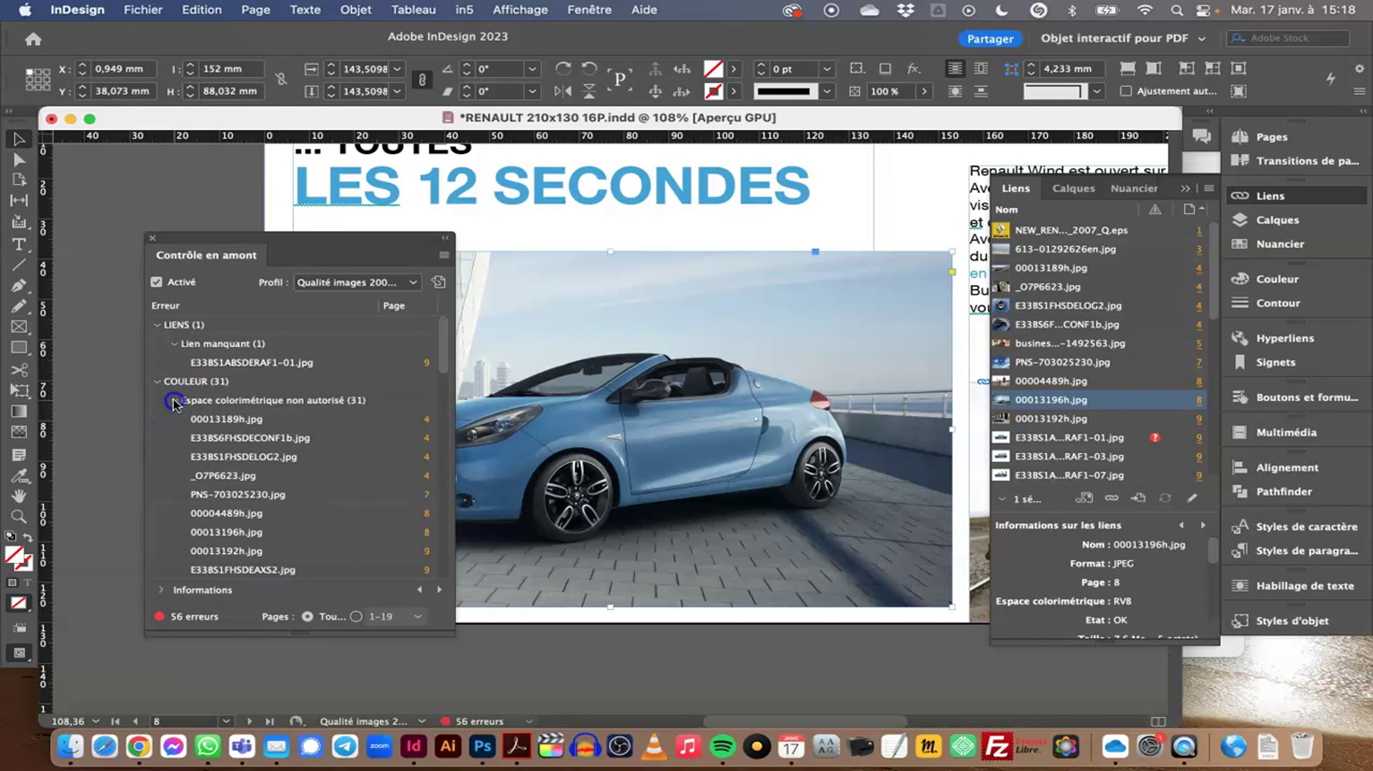
pyautogui.click(426, 439)
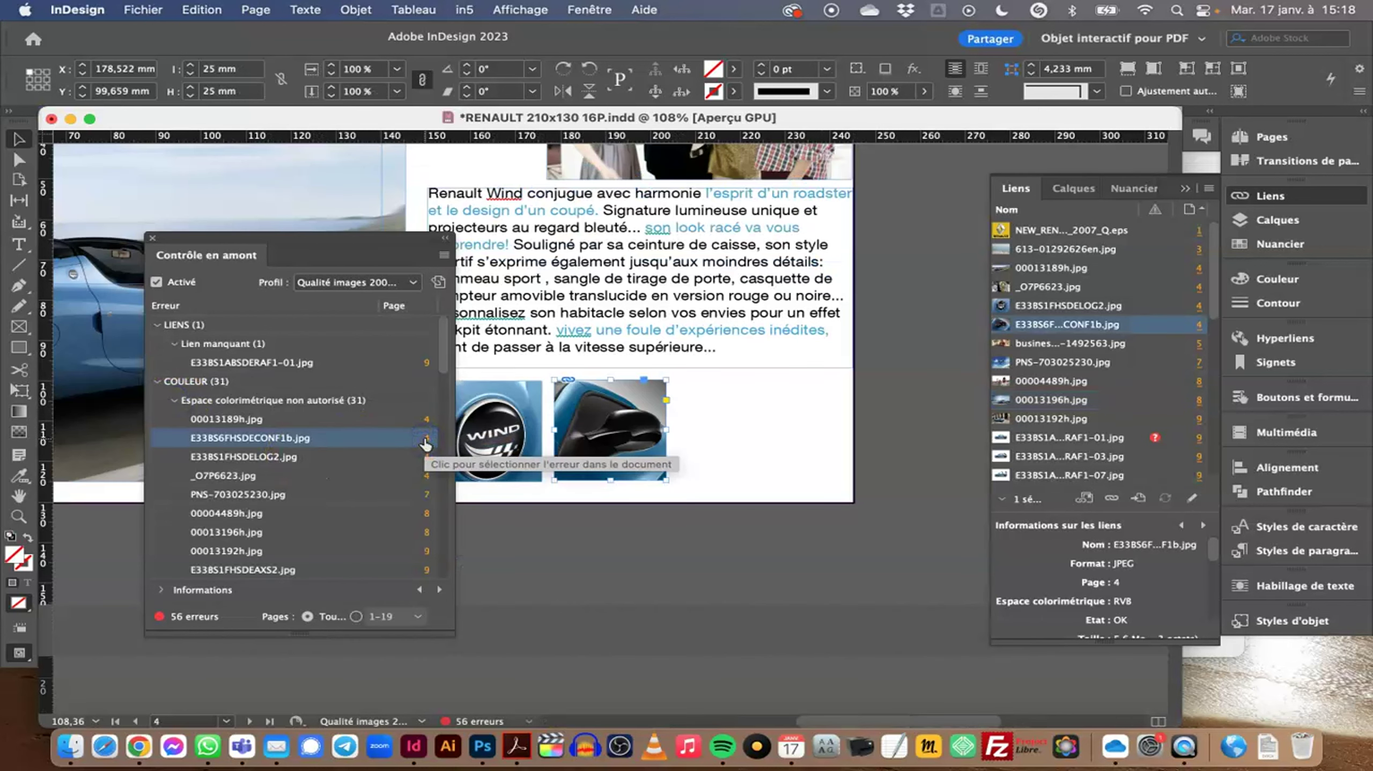
pyautogui.click(427, 444)
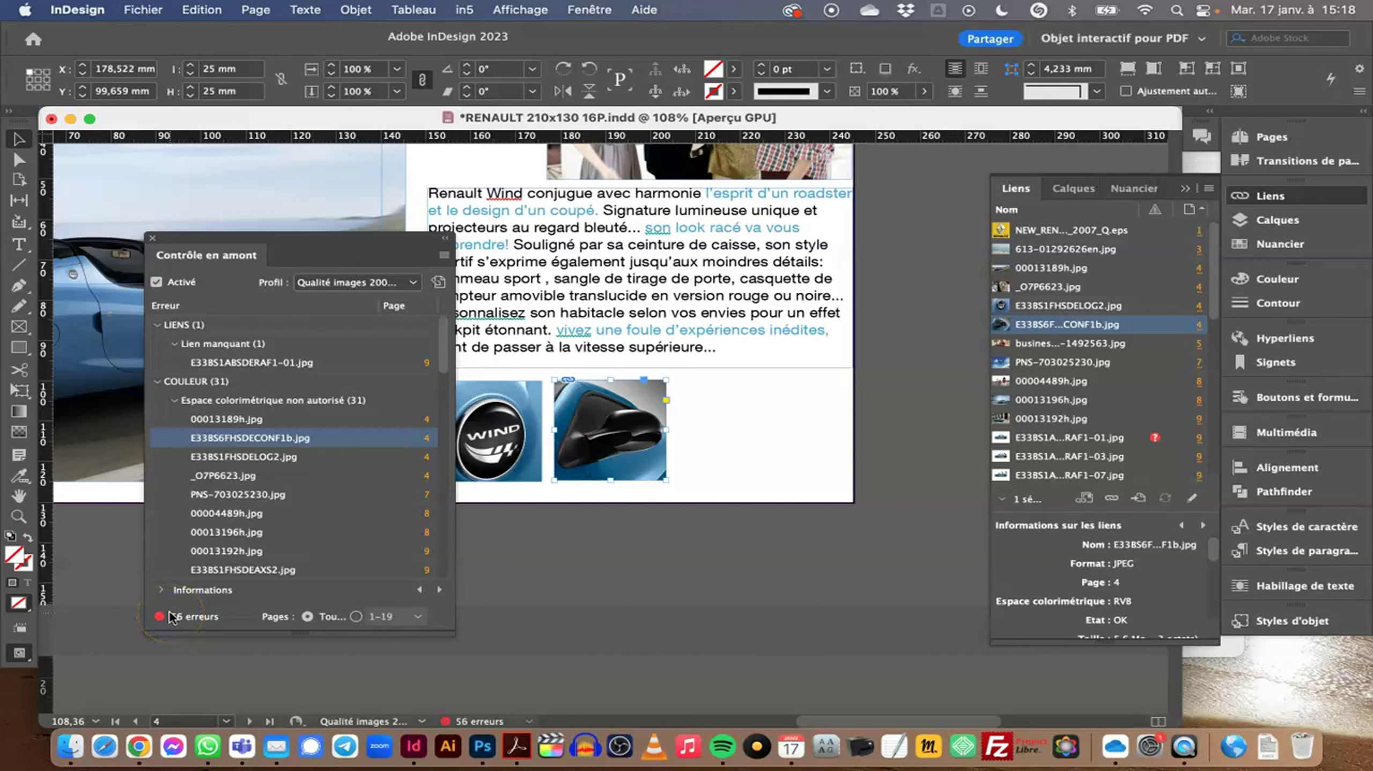
# - Deactivate preflight checking for the document
pyautogui.click(190, 448)
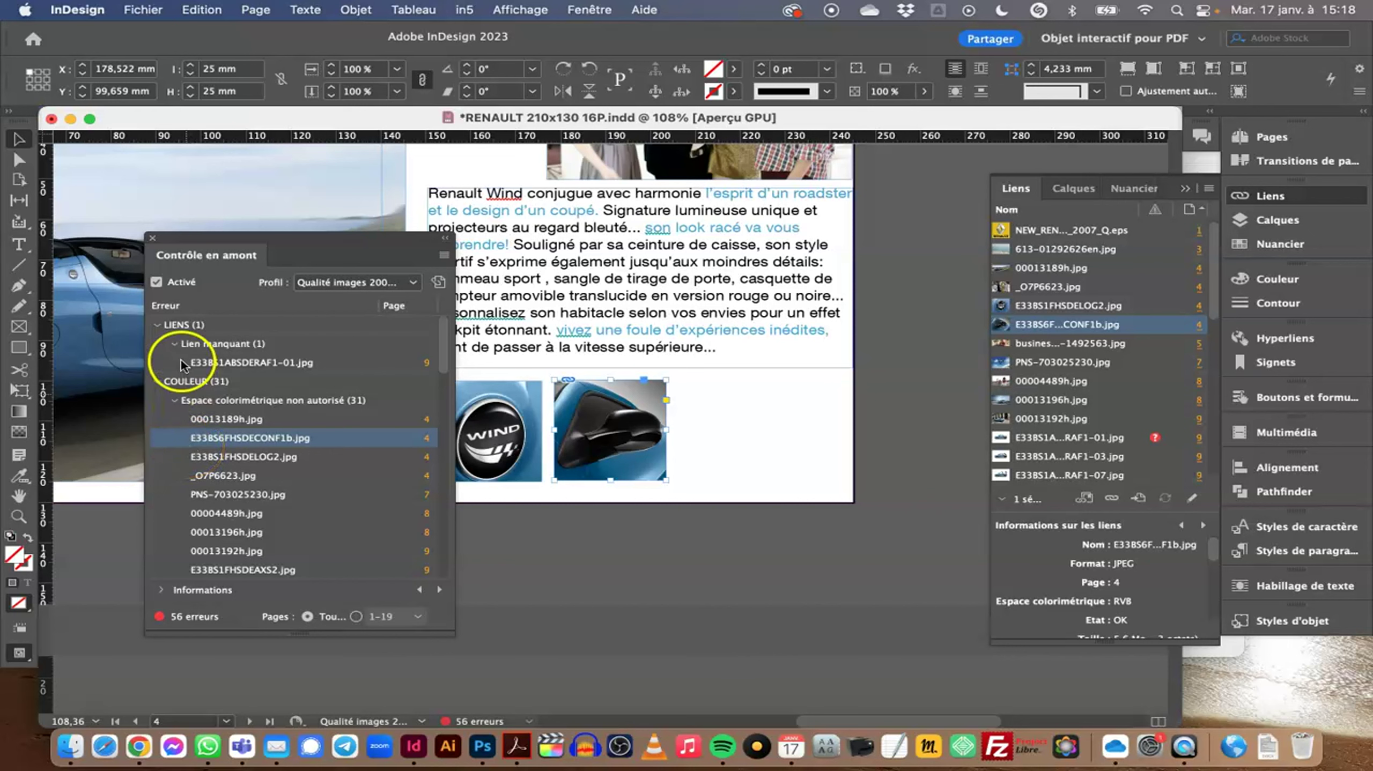
pyautogui.click(158, 283)
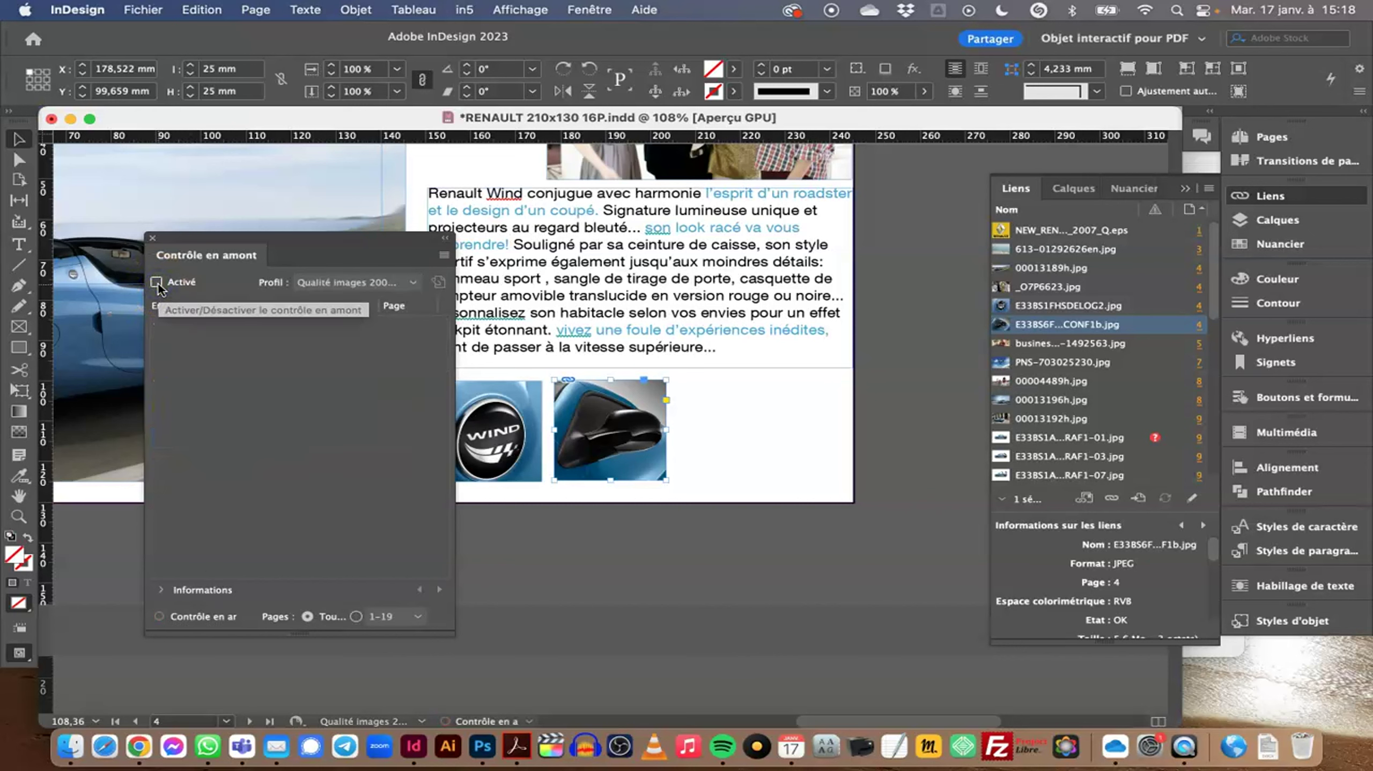
pyautogui.click(264, 527)
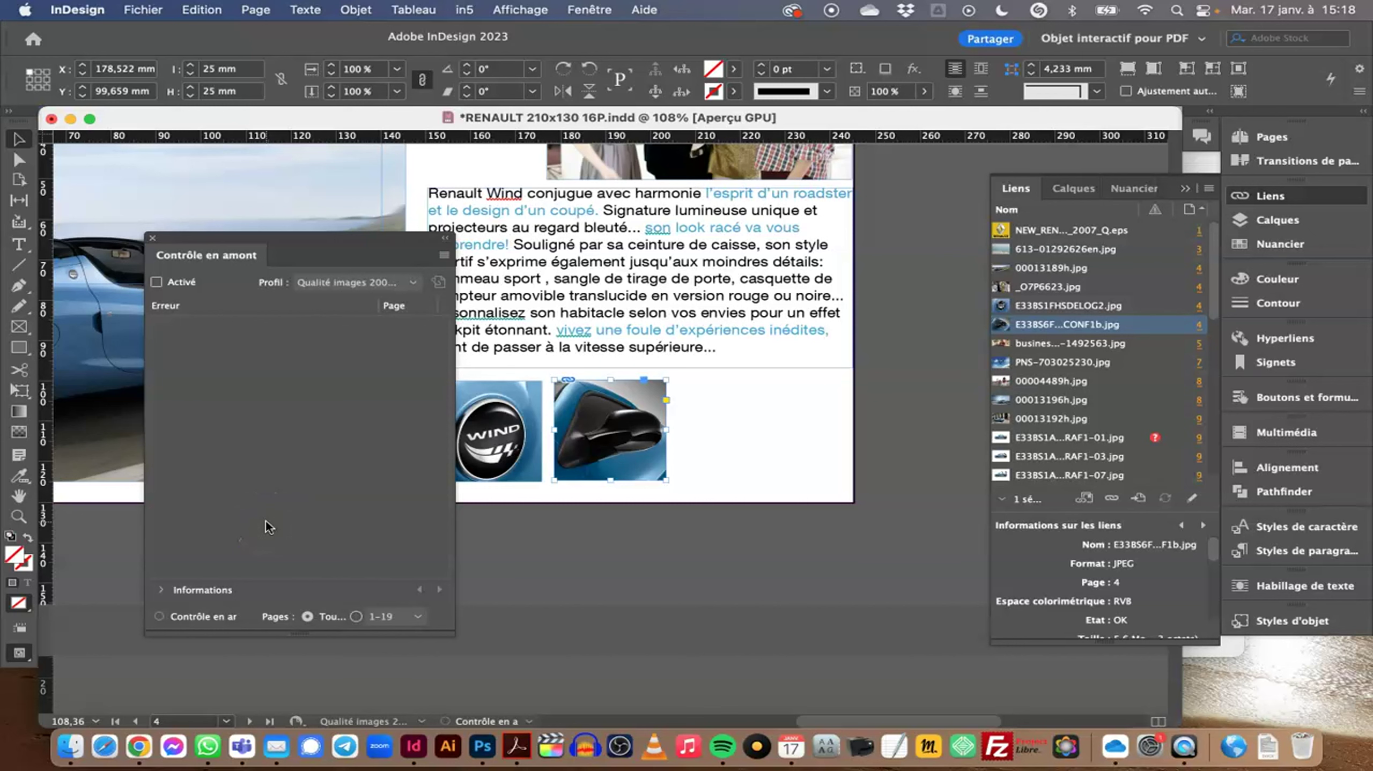